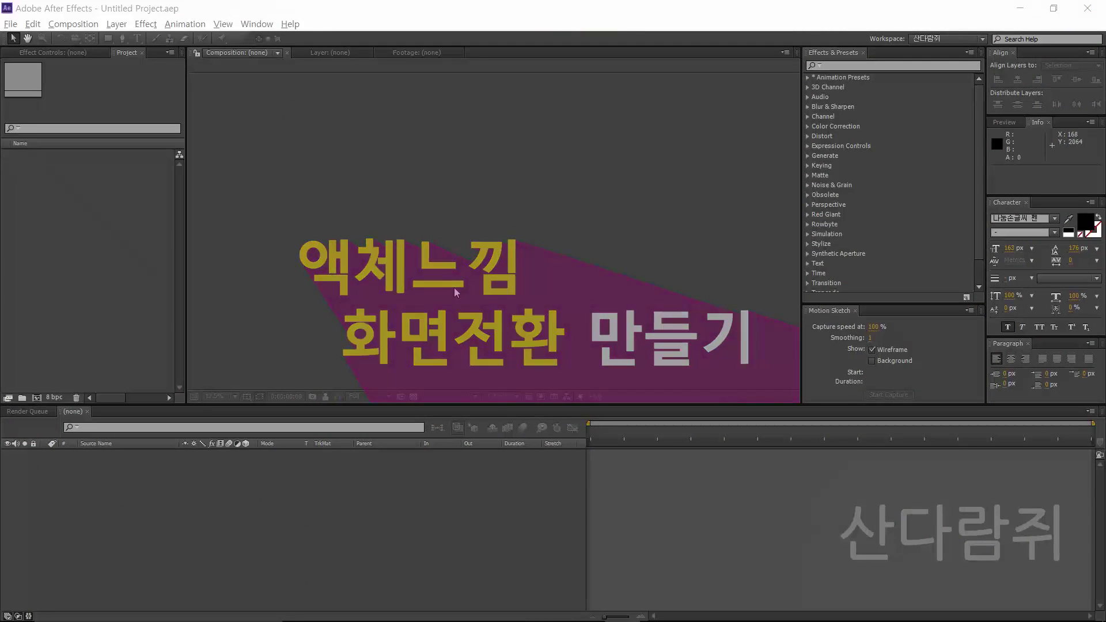
- Create a composition with the HDTV 1080 29.97 preset and a duration of 5 seconds
right_click(119, 236)
click(158, 245)
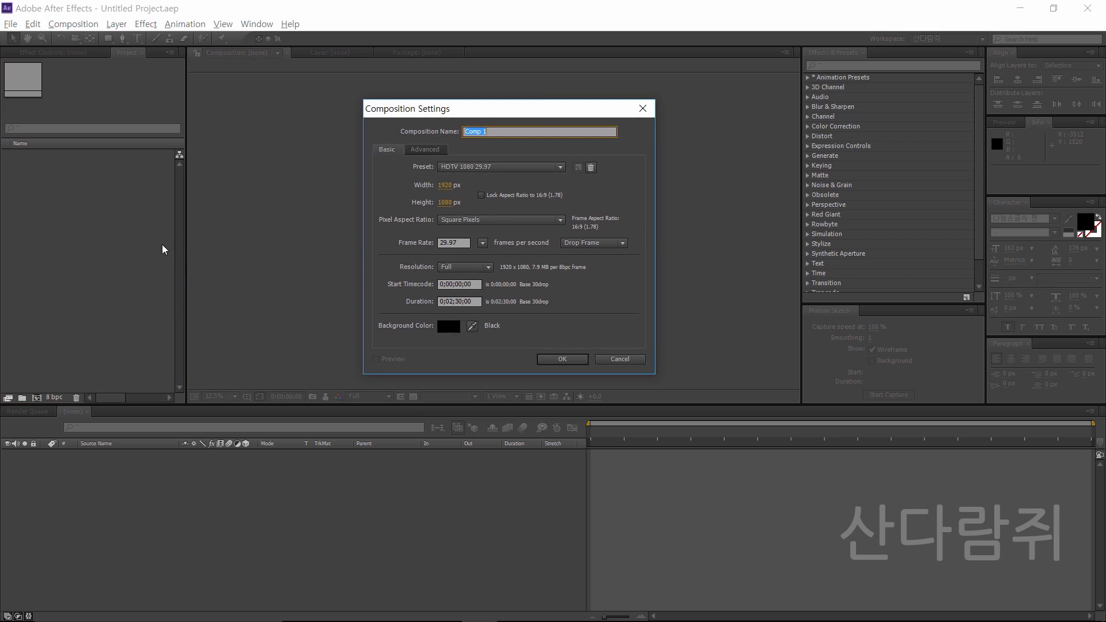
click(451, 300)
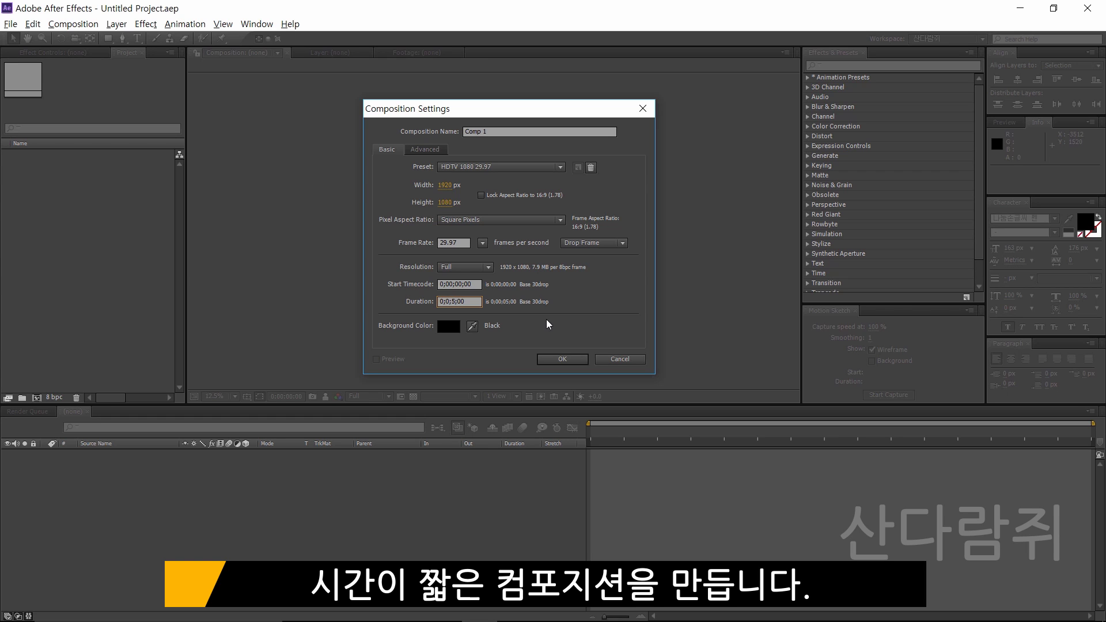
key(Return)
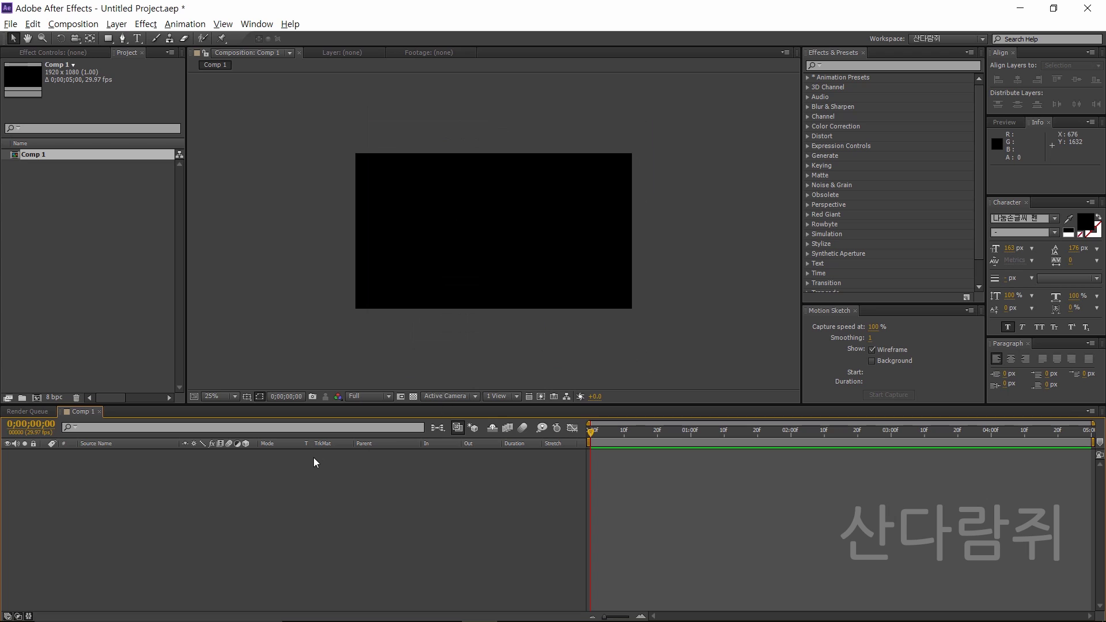
- Show the Title/Action Safe guides in the composition view
right_click(338, 466)
click(309, 478)
click(247, 396)
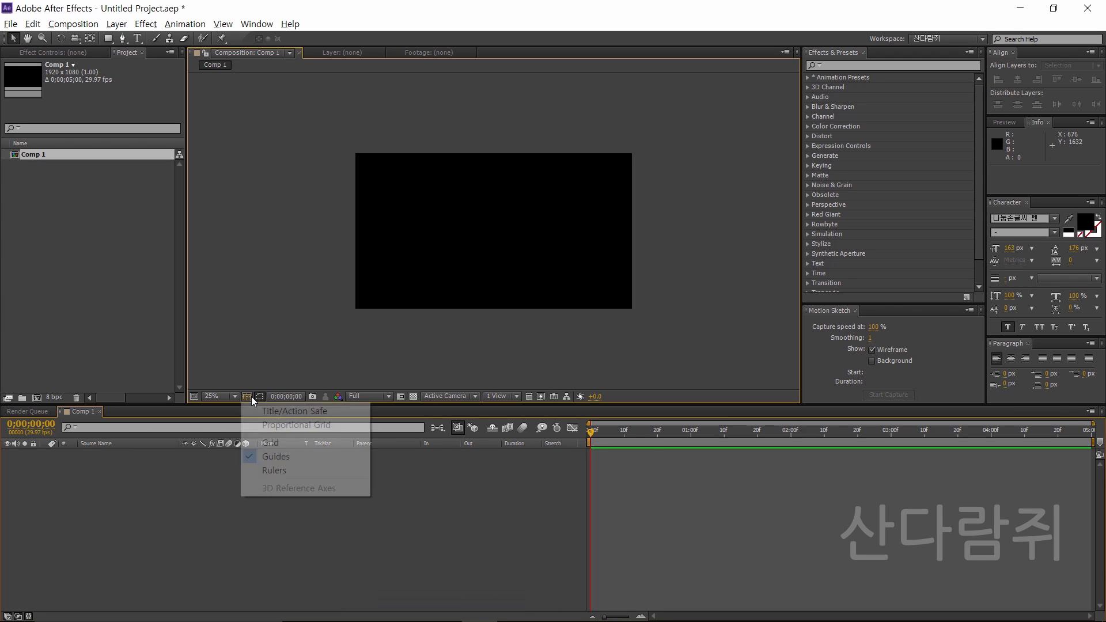
click(285, 412)
scroll(495, 264, up, 2)
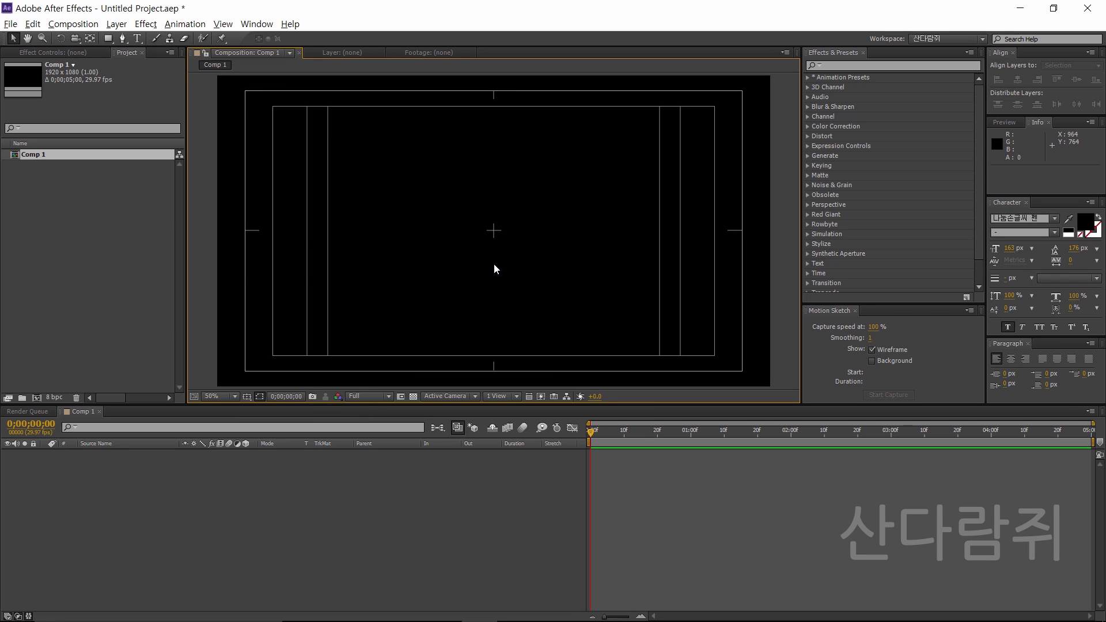
- Draw a small circle at the centre of the composition with the Ellipse tool and set its fill to None
drag(108, 38, 149, 62)
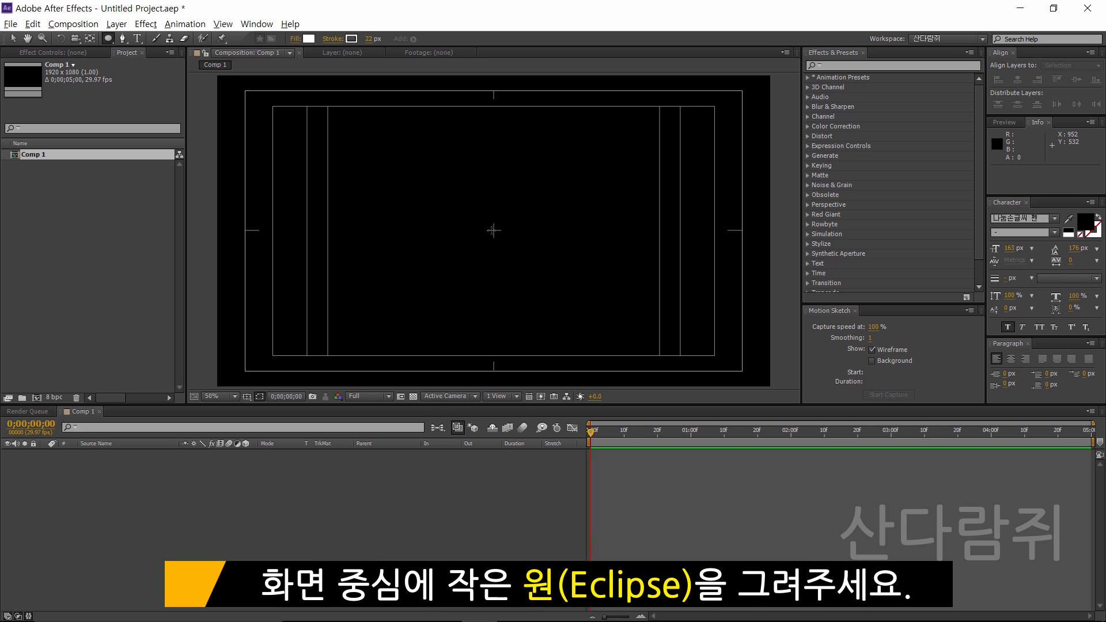
mouse_move(493, 231)
mouse_down()
mouse_move(516, 253)
mouse_move(516, 277)
mouse_move(510, 255)
mouse_up()
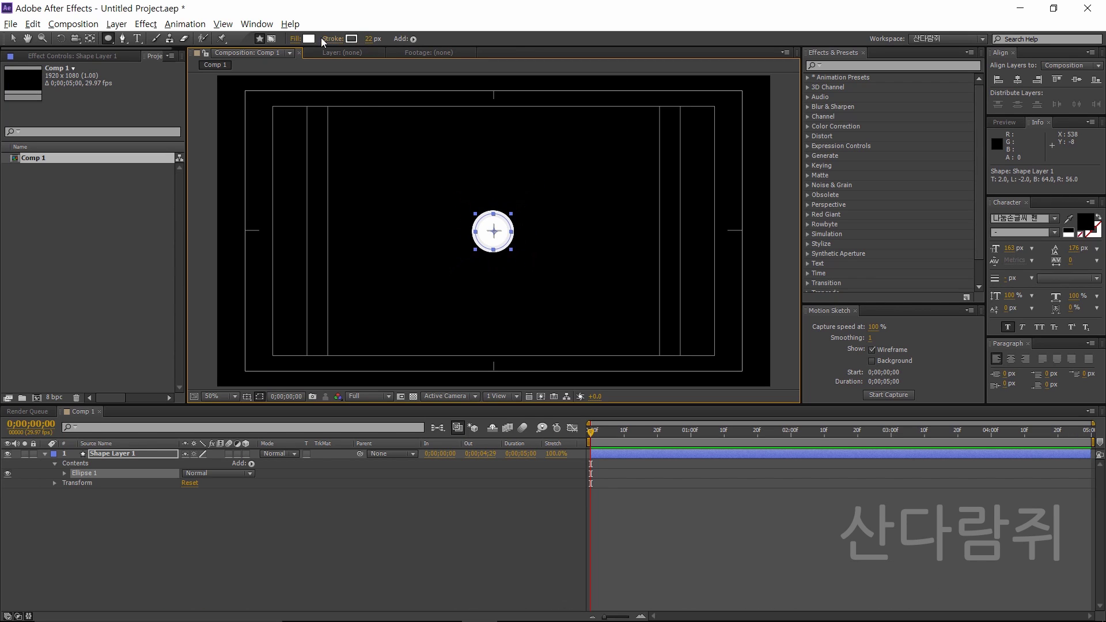
click(294, 41)
click(495, 260)
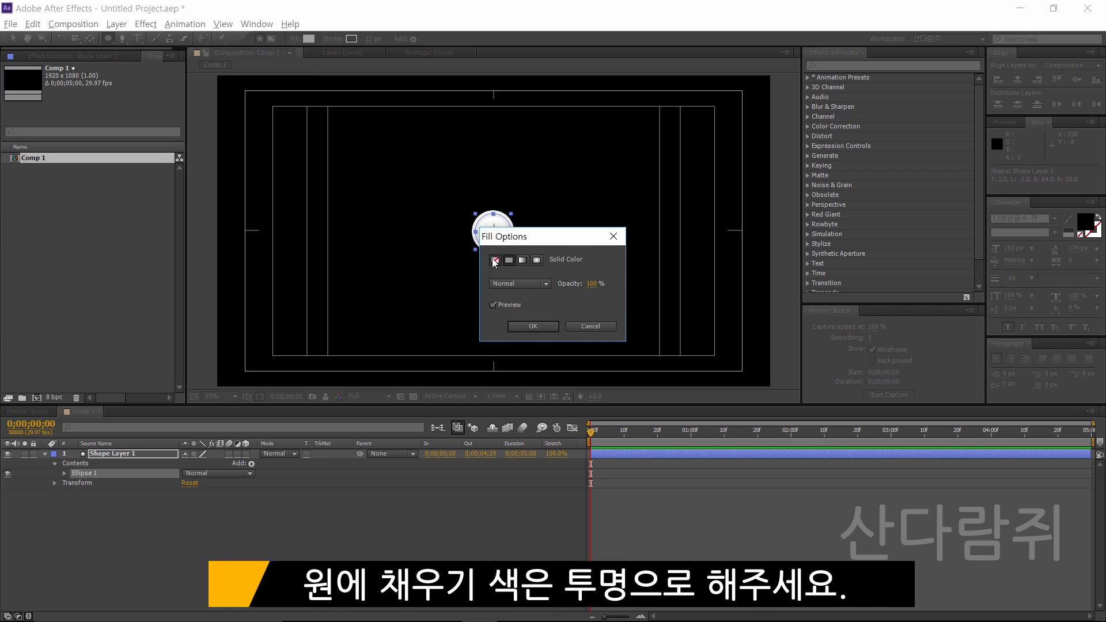
click(533, 329)
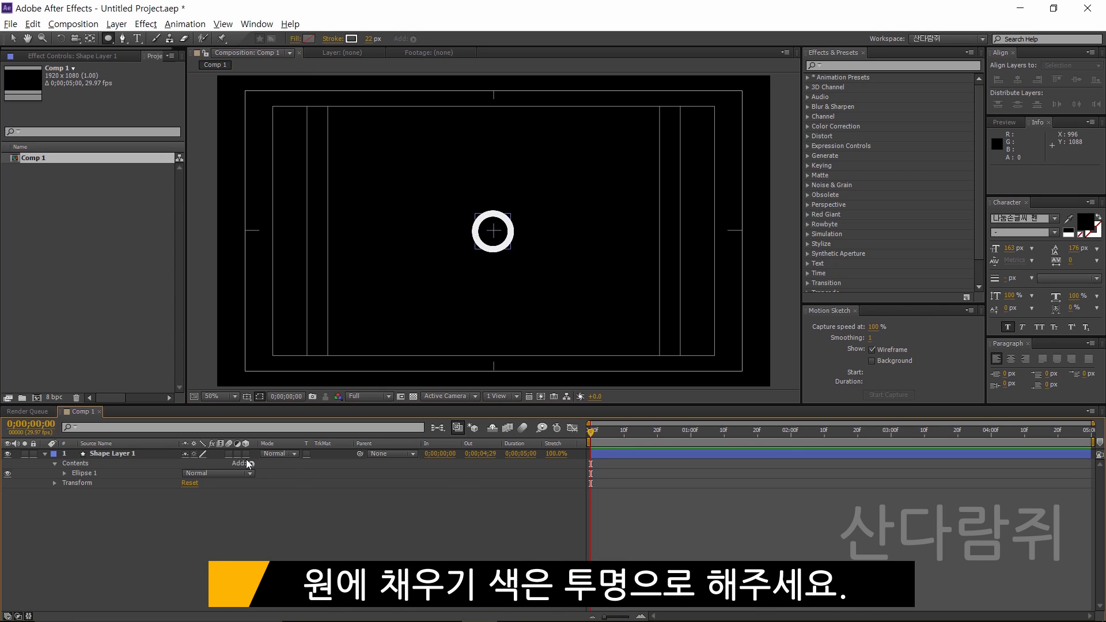
- Add Trim Paths to the contents of the circle's shape layer
click(64, 473)
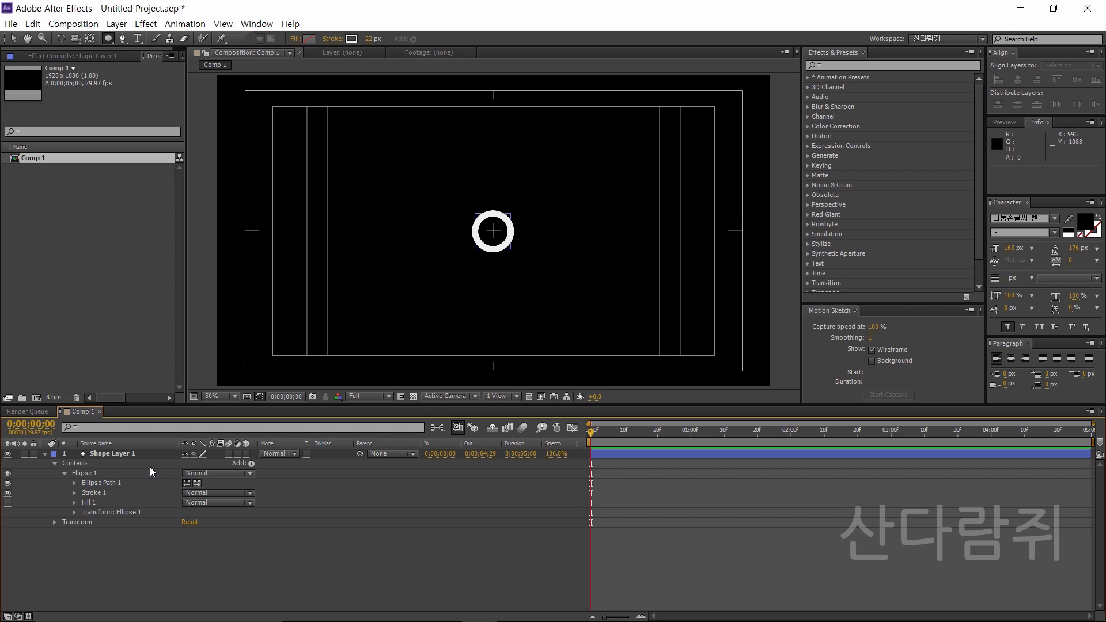
click(251, 464)
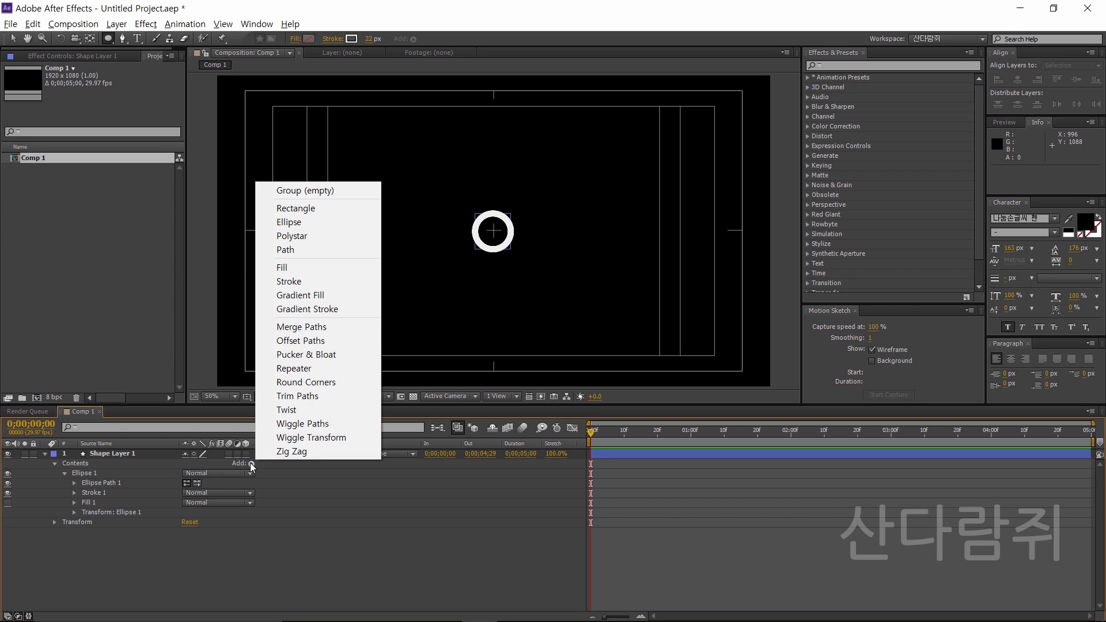
click(311, 397)
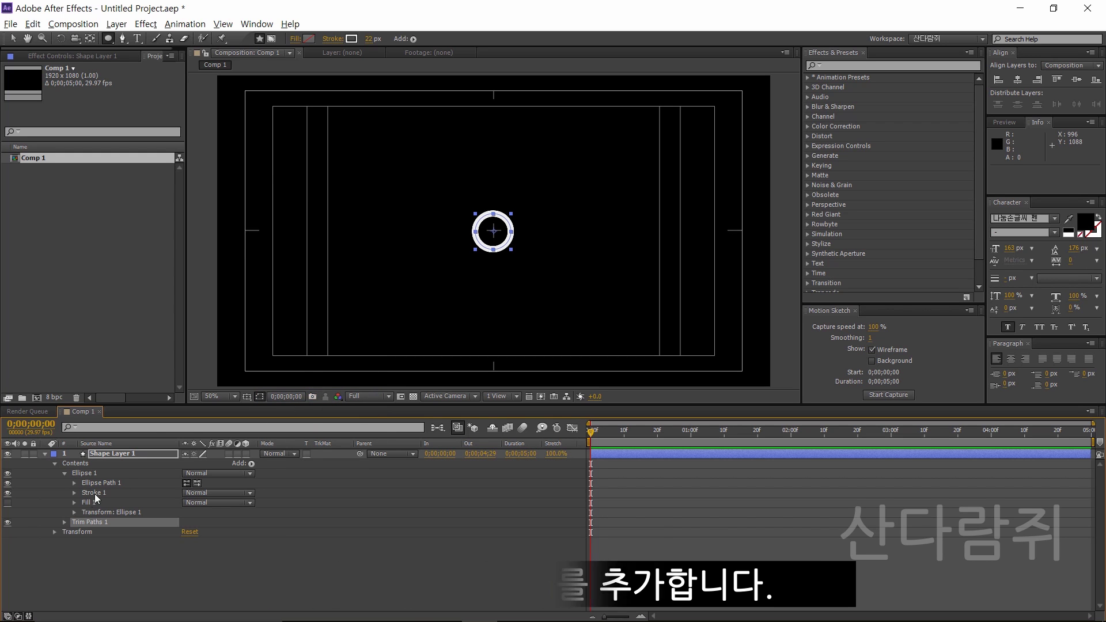
- Keyframe the Trim Paths End value at 0% on frame 0 and 100% at 0;00;01;02
click(64, 521)
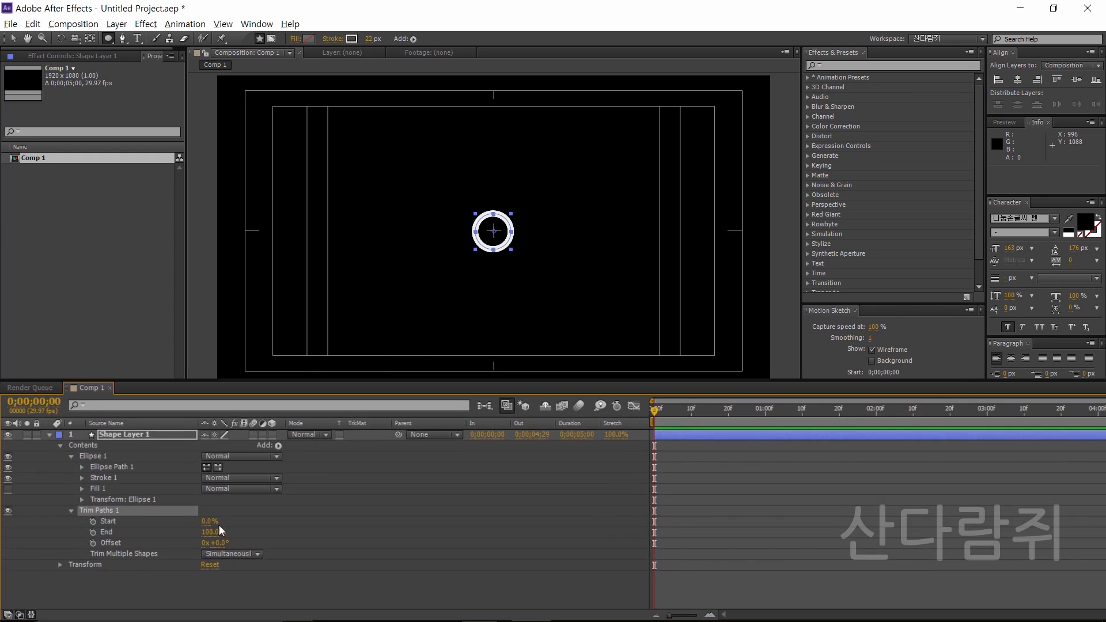
drag(248, 522, 102, 533)
click(105, 519)
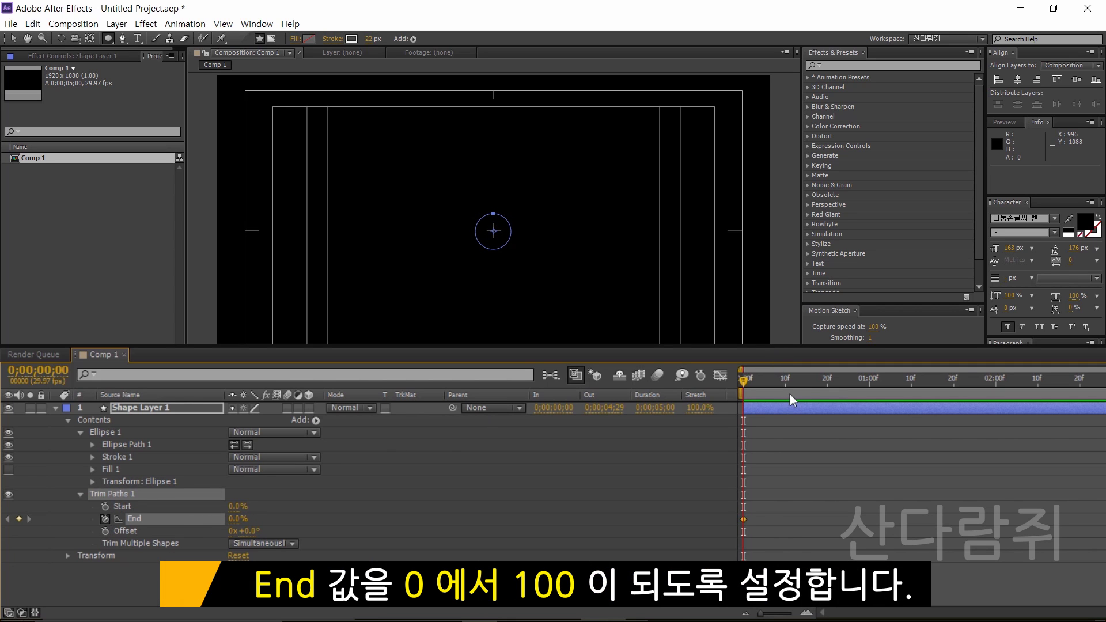
click(877, 388)
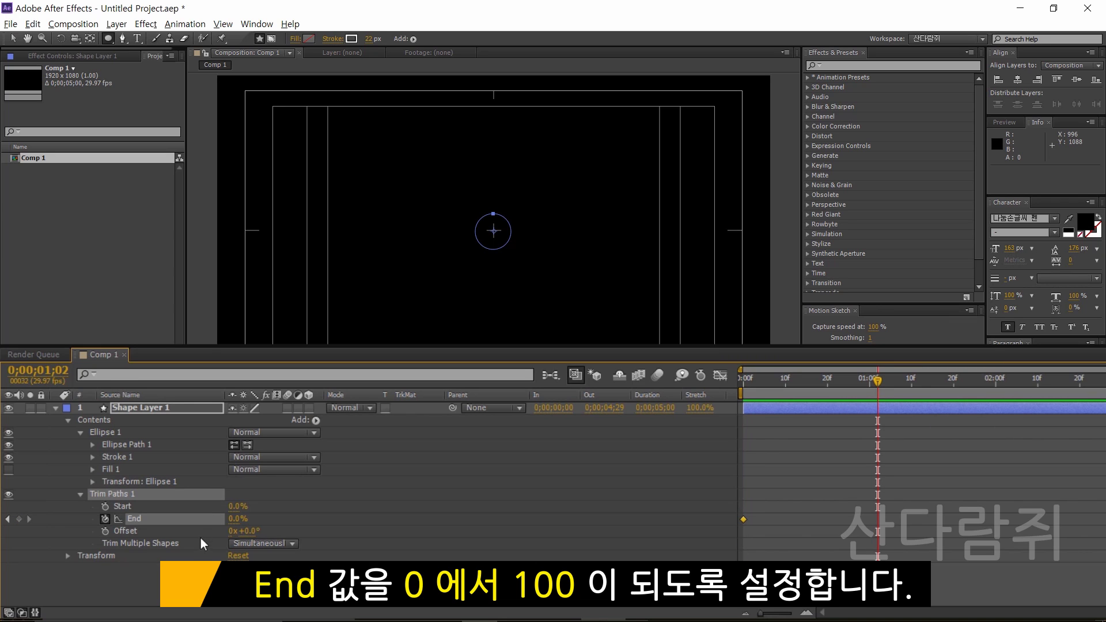
drag(237, 521, 327, 524)
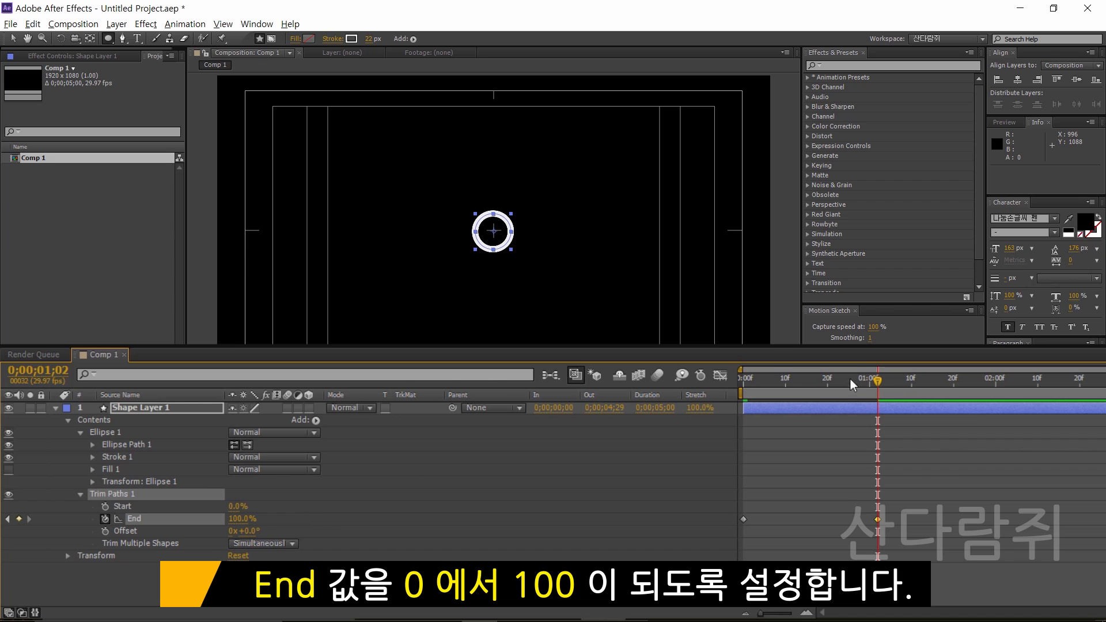
- Set the ellipse stroke's line cap to Round Cap
drag(873, 382, 828, 383)
click(813, 458)
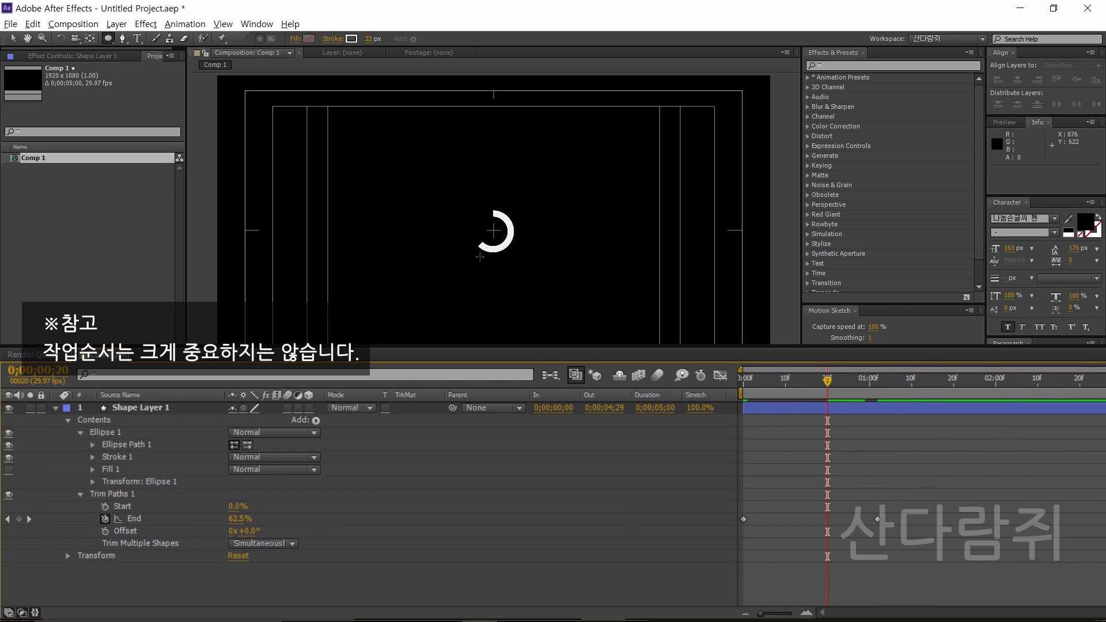
click(99, 484)
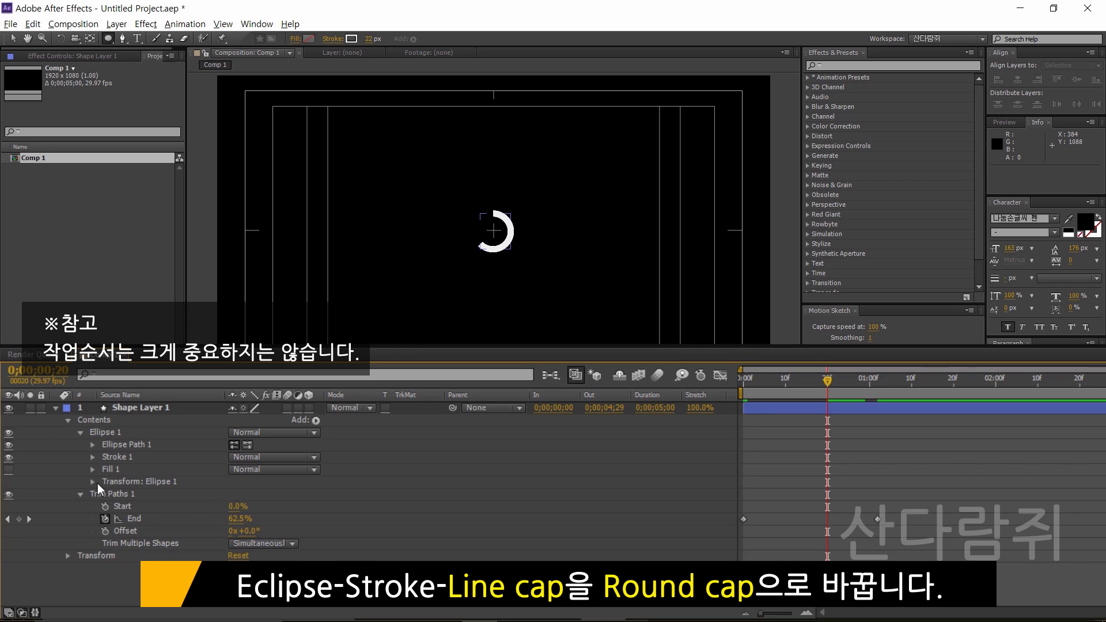
click(92, 456)
click(255, 517)
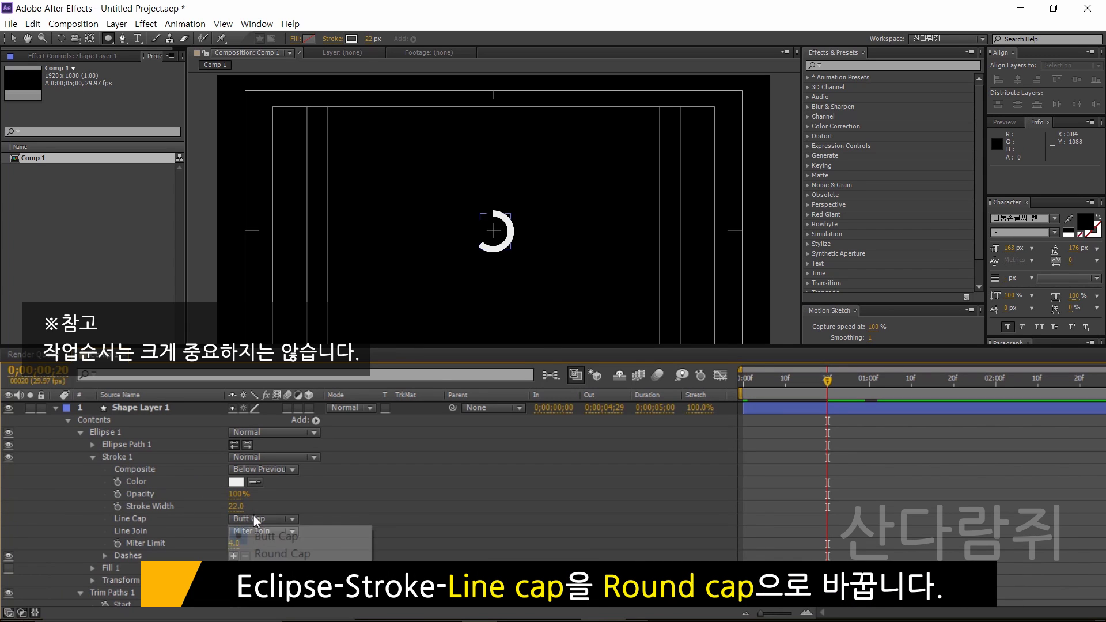
click(262, 554)
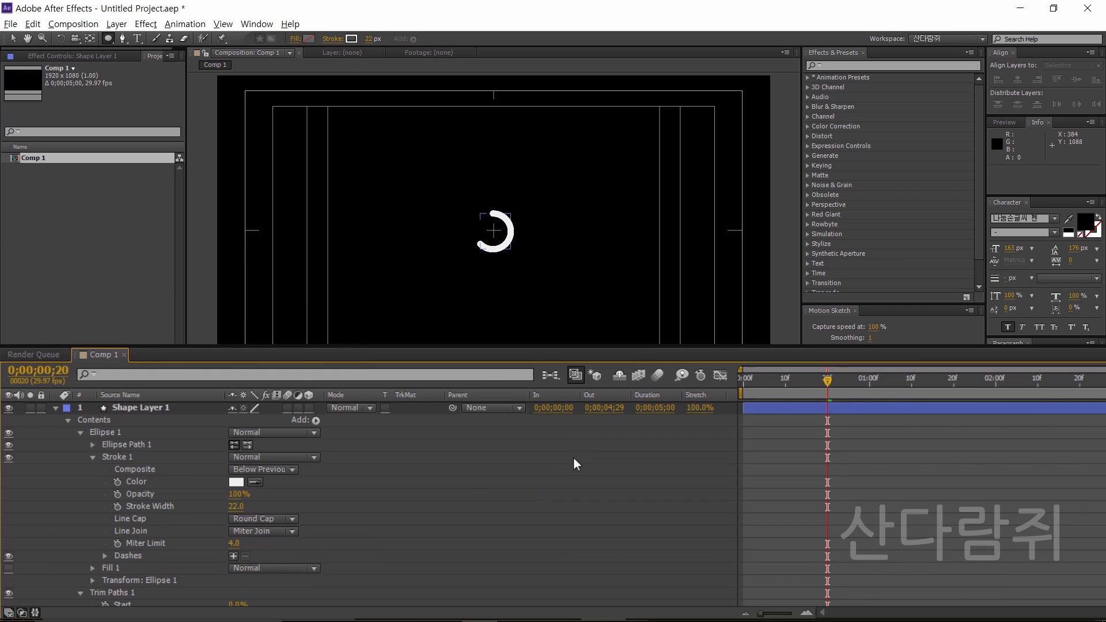
- Keyframe the Trim Paths Start value at 0% on 0;00;00;07 and 100% at 0;00;01;10
click(774, 411)
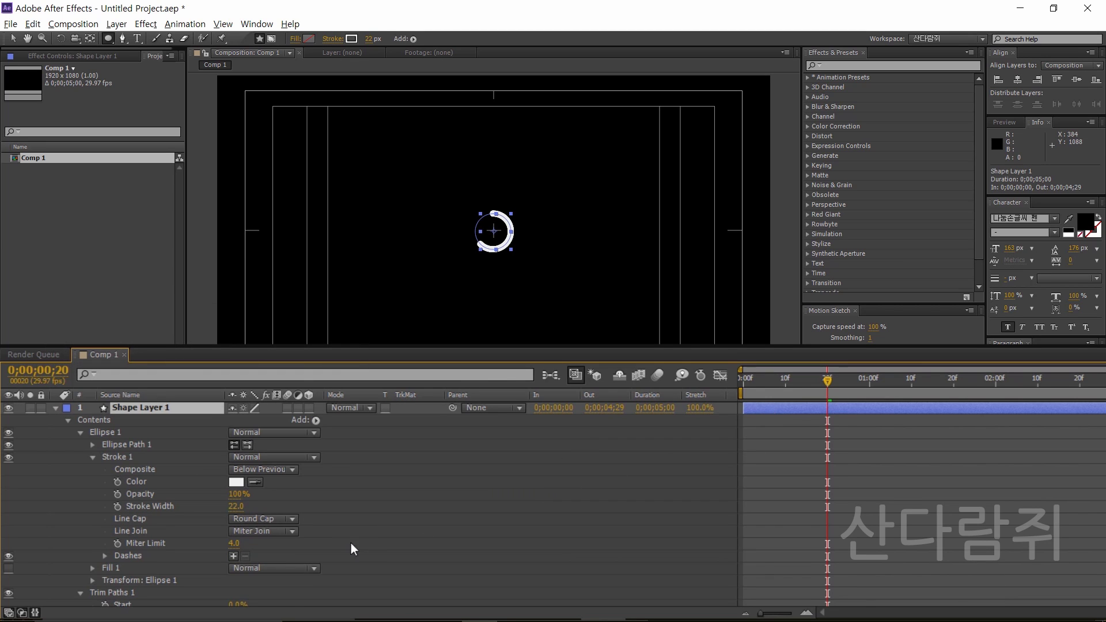
scroll(337, 530, down, 3)
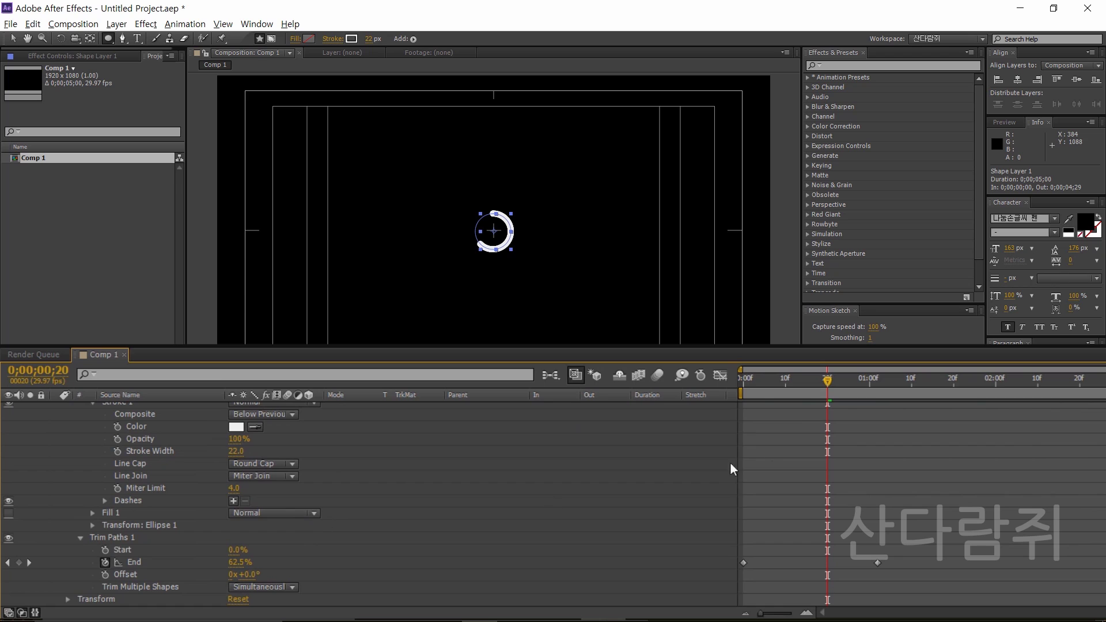
drag(803, 386, 771, 393)
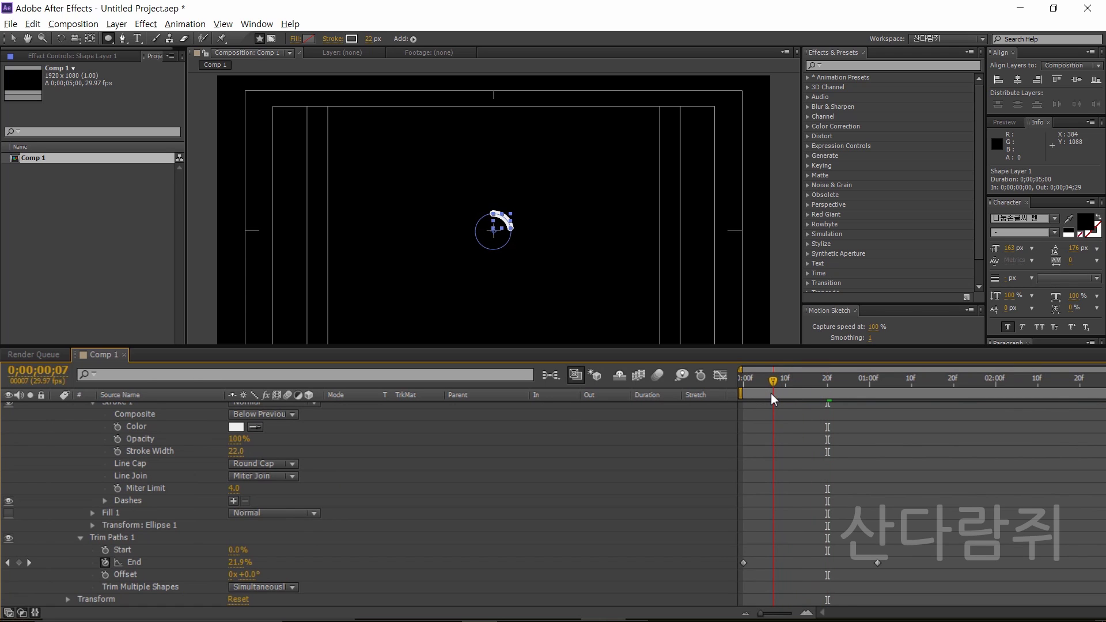
click(105, 549)
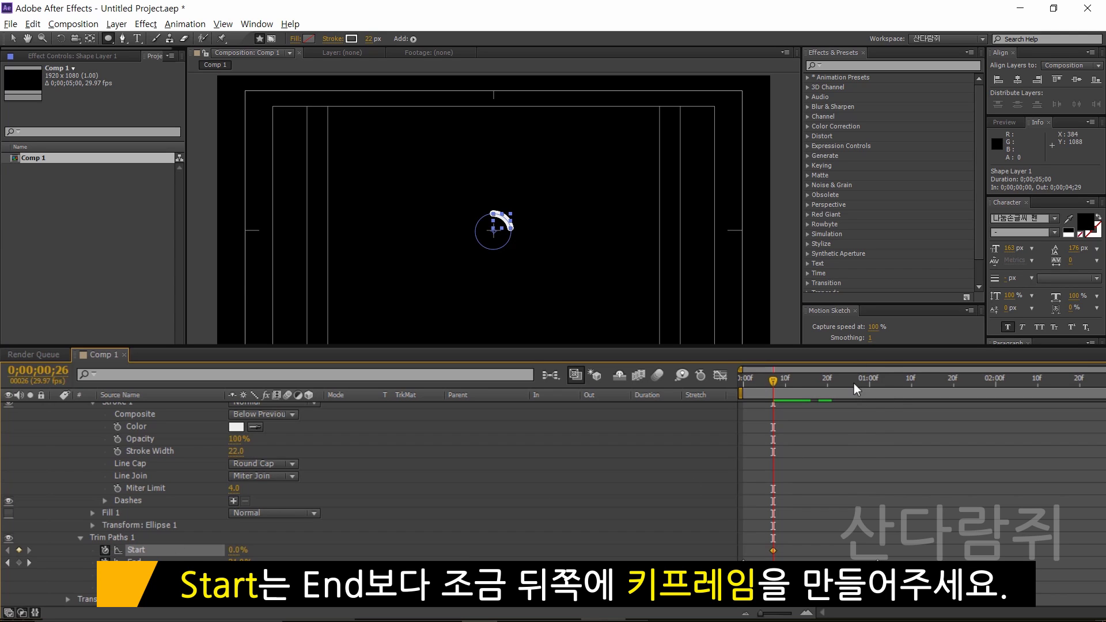
drag(854, 382, 886, 389)
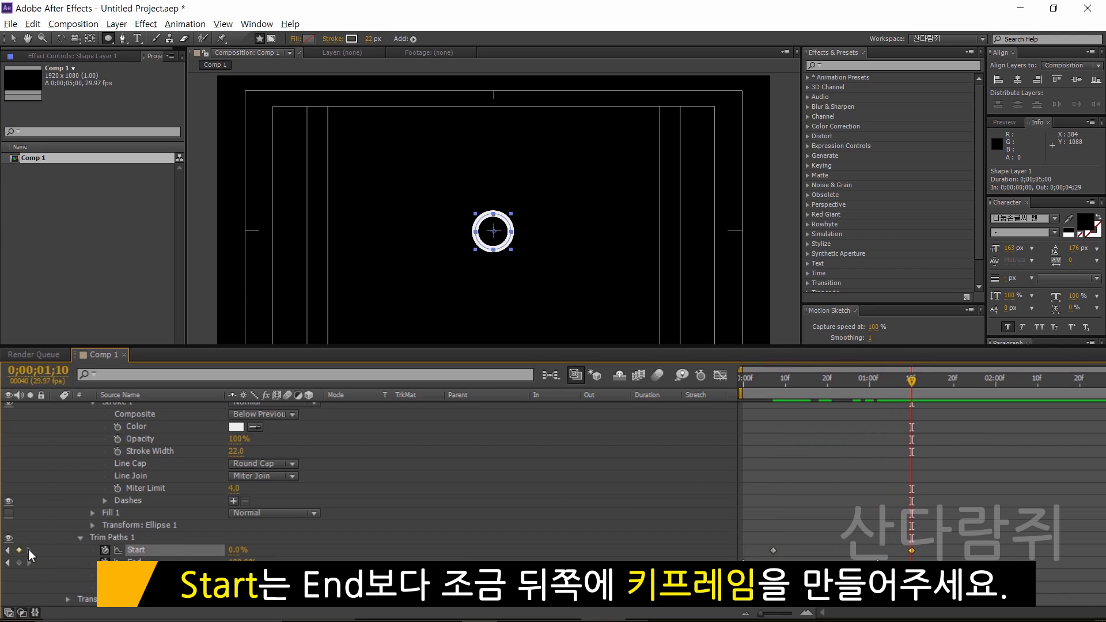
drag(237, 550, 351, 521)
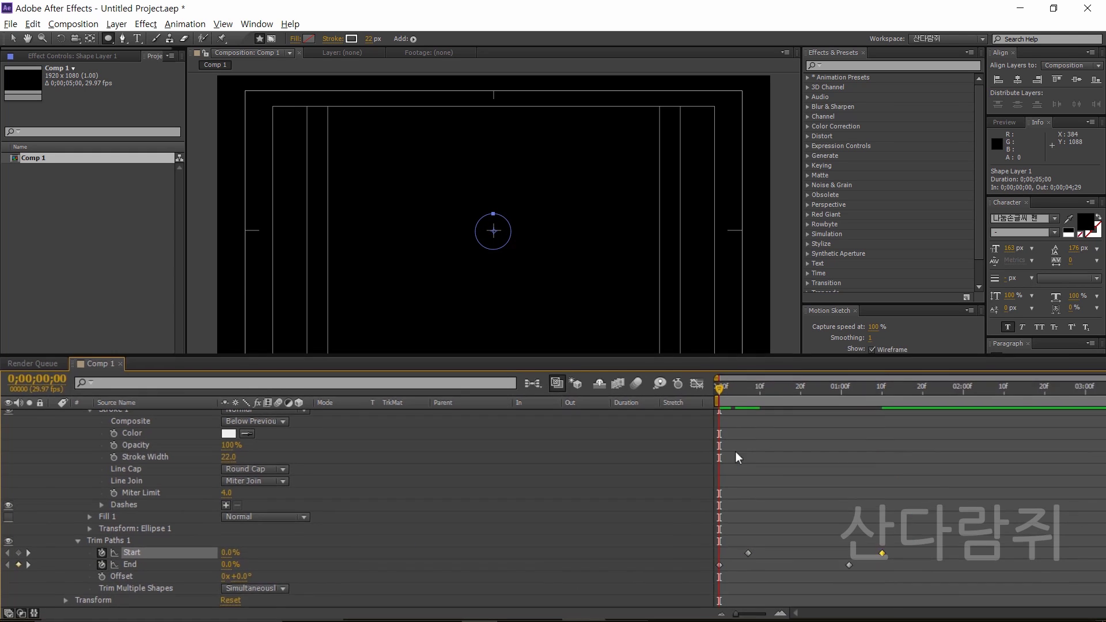
- Preview the trimmed stroke animation and scrub the playhead to 0;00;00;19
key(space)
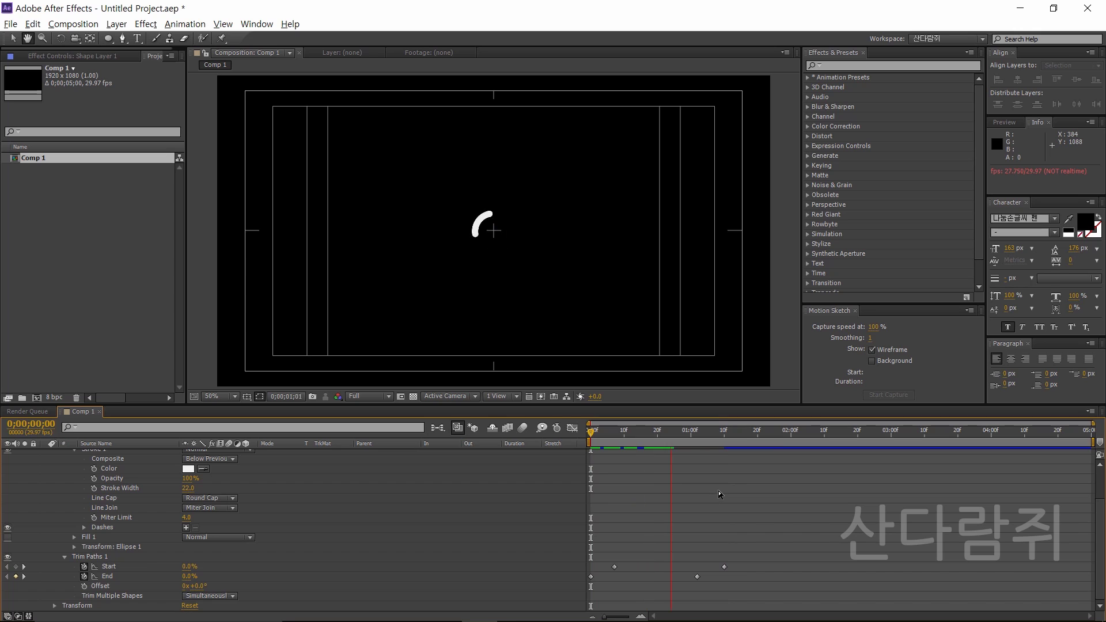
drag(603, 442, 641, 430)
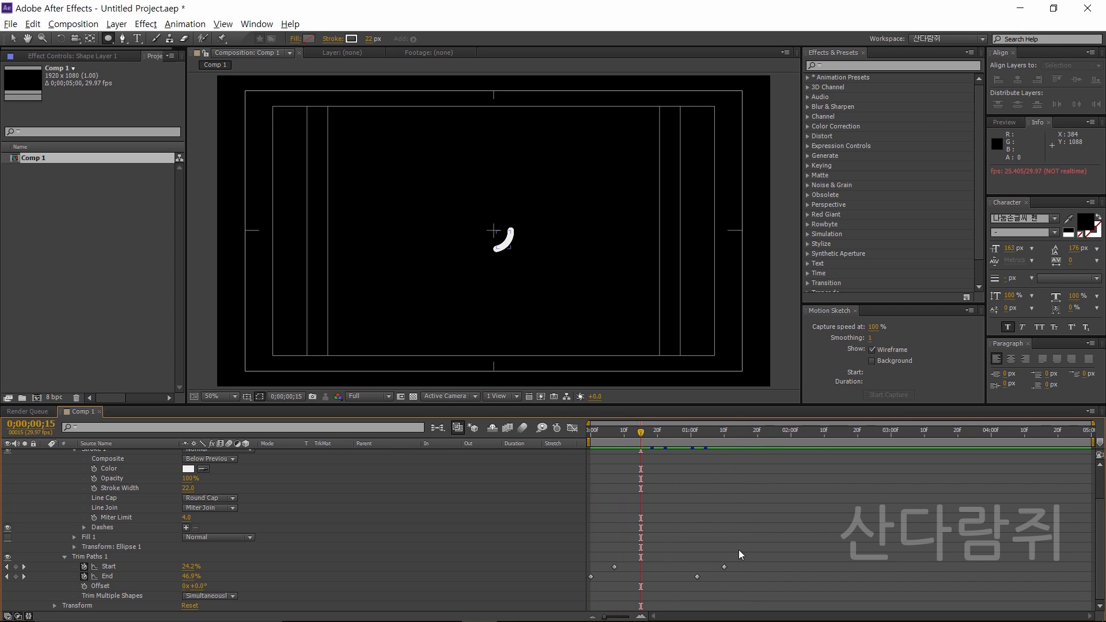
drag(740, 559, 657, 559)
drag(650, 431, 655, 436)
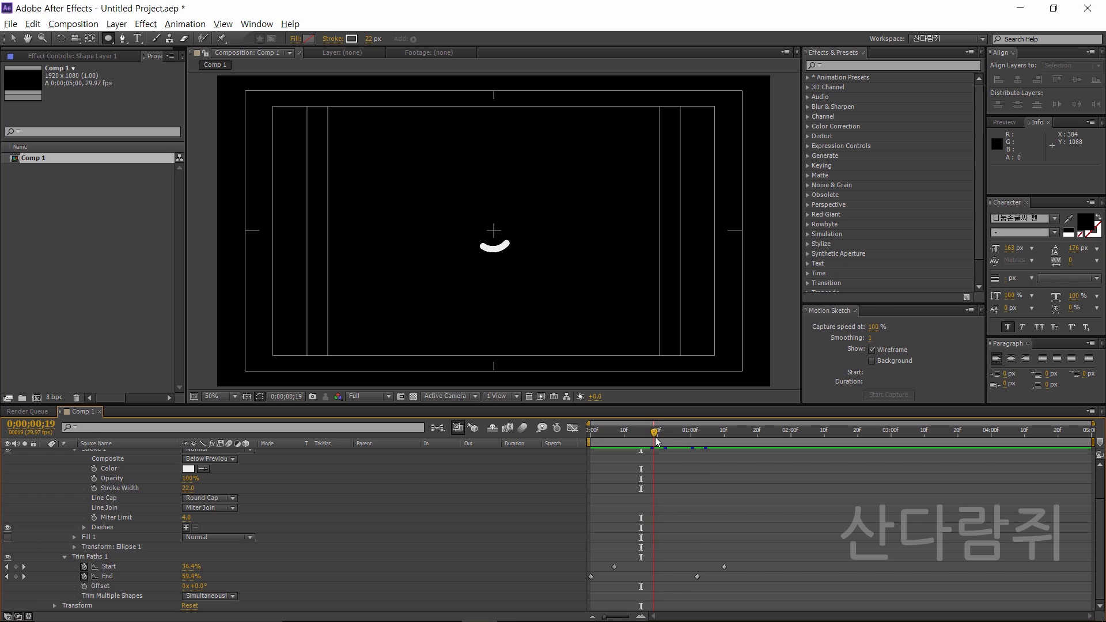
- Add a Repeater to the whole shape layer, below Trim Paths
click(99, 556)
scroll(298, 534, up, 3)
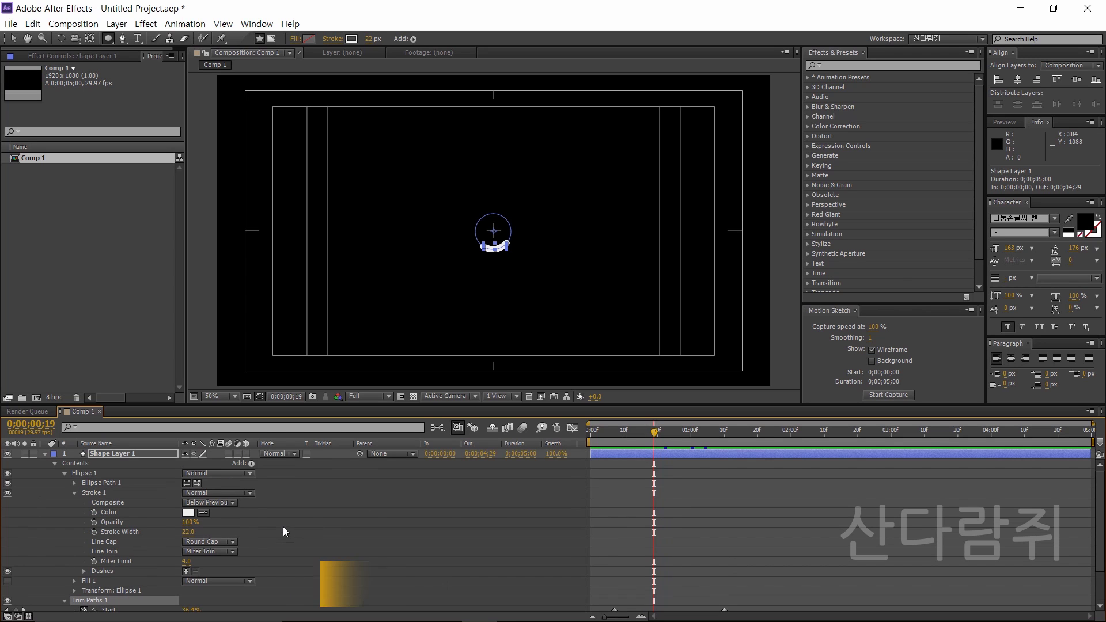
click(119, 453)
click(255, 465)
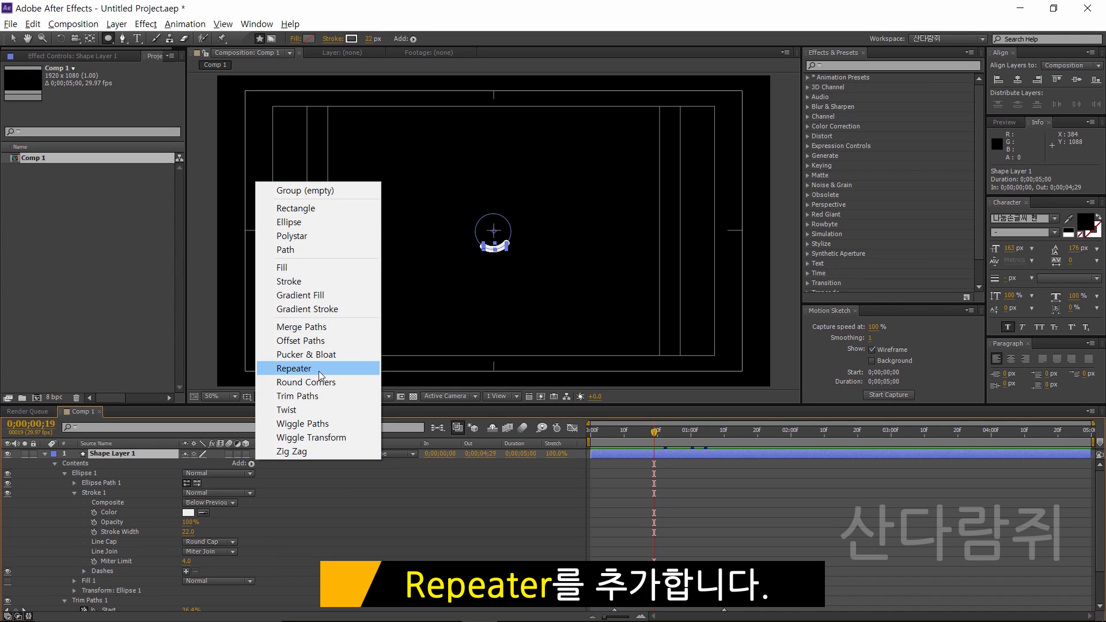
click(320, 370)
- Set the Repeater's number of copies to 7
click(341, 508)
scroll(341, 508, down, 1)
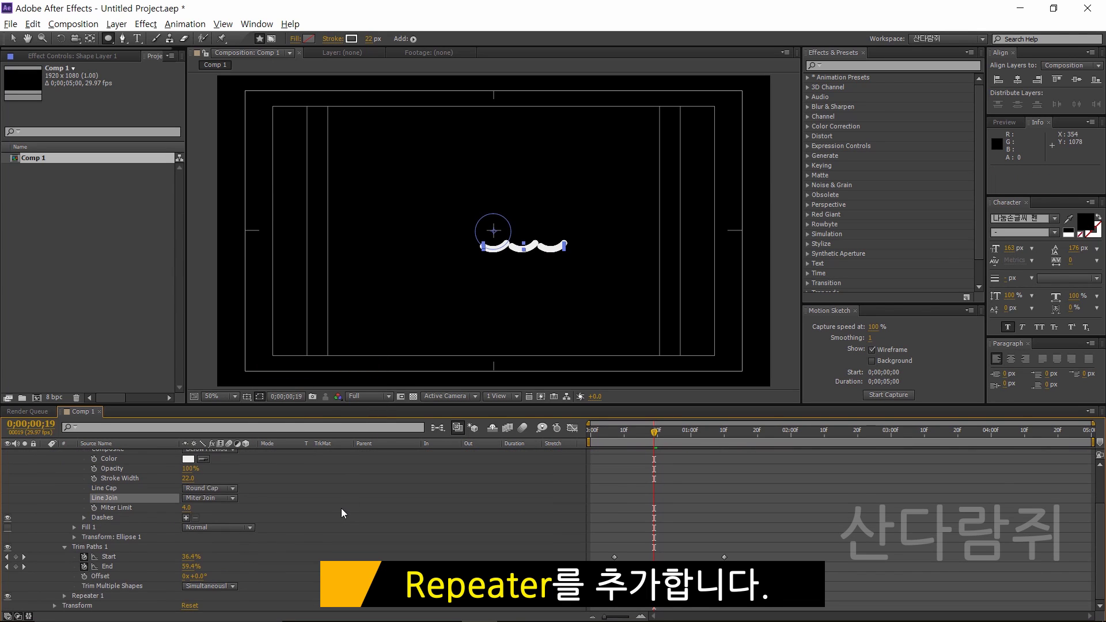
click(65, 596)
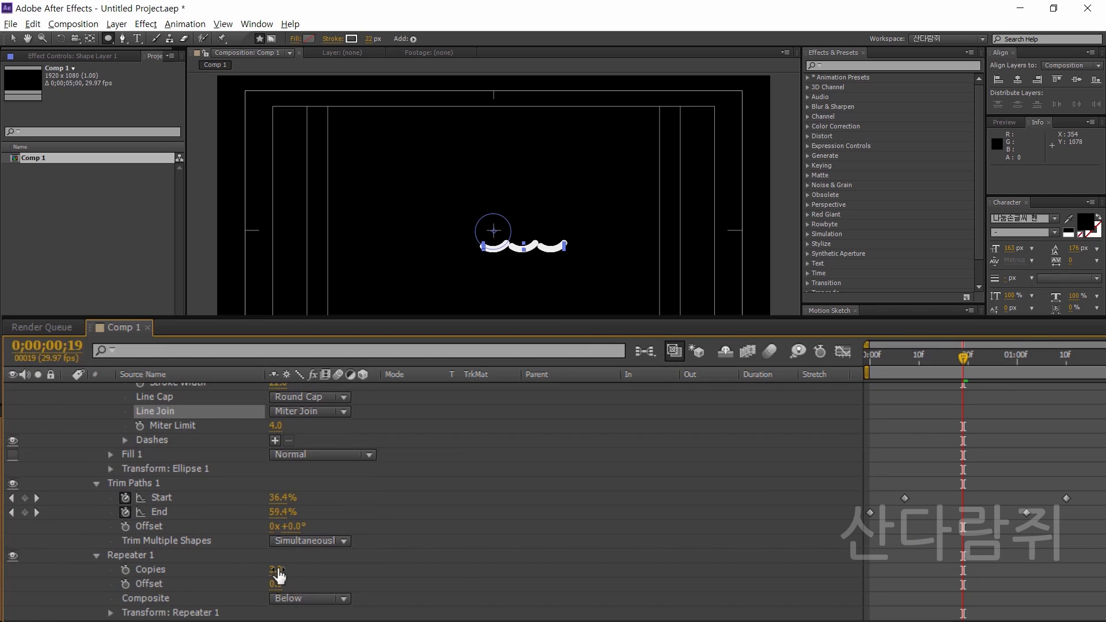
click(276, 570)
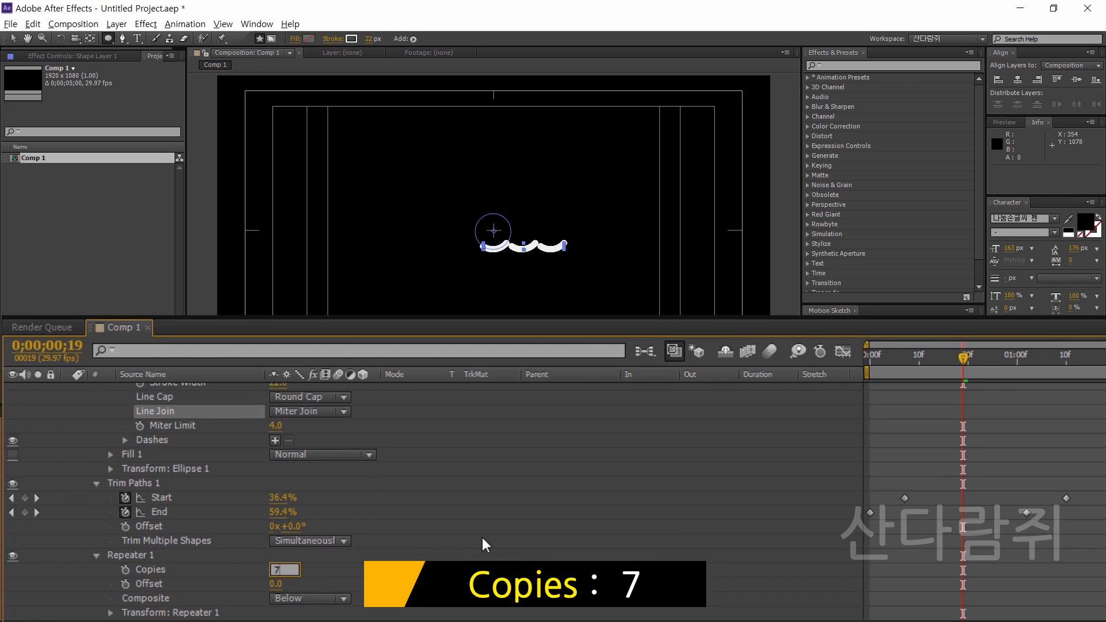
key(Return)
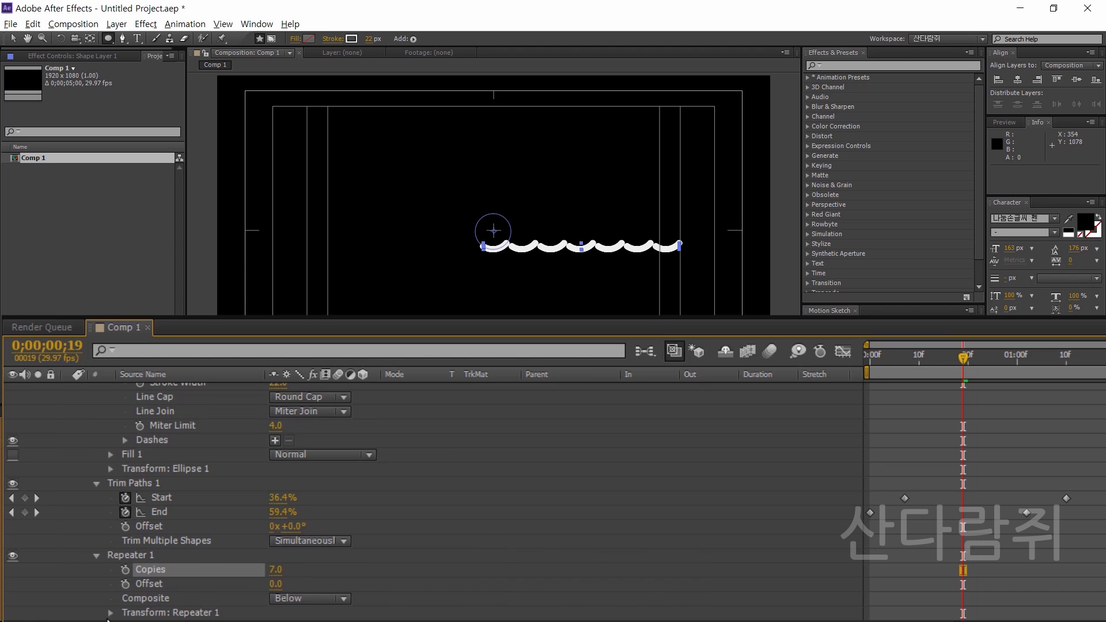
- Set the Repeater's transform Position to 0,0 so the copies stack on the same centre
click(111, 612)
scroll(115, 612, down, 3)
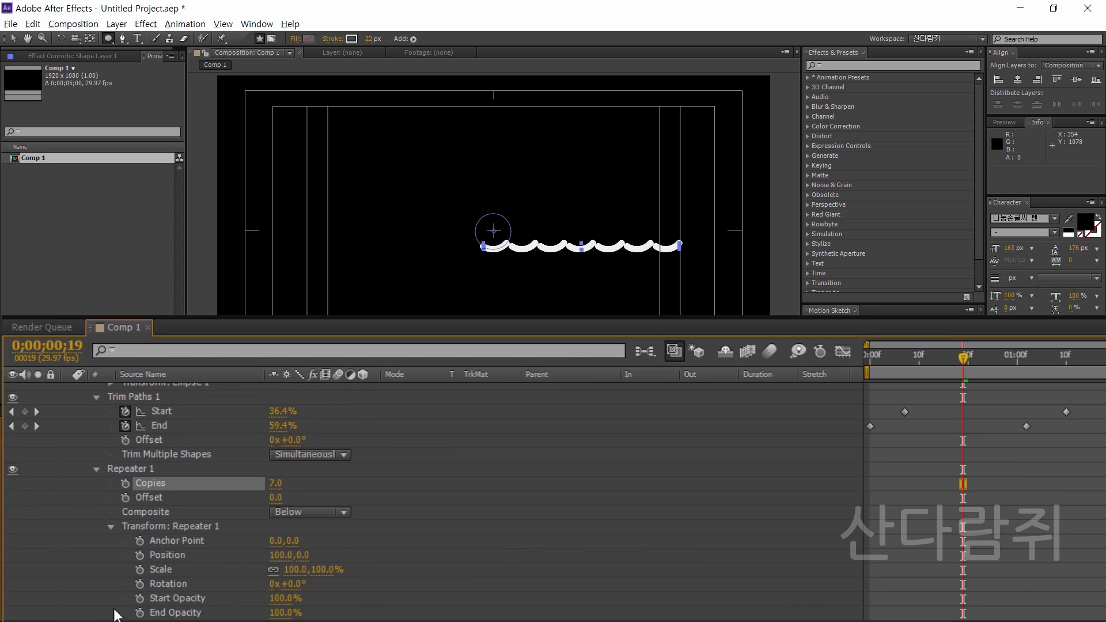
click(276, 555)
text(0)
key(Return)
click(389, 527)
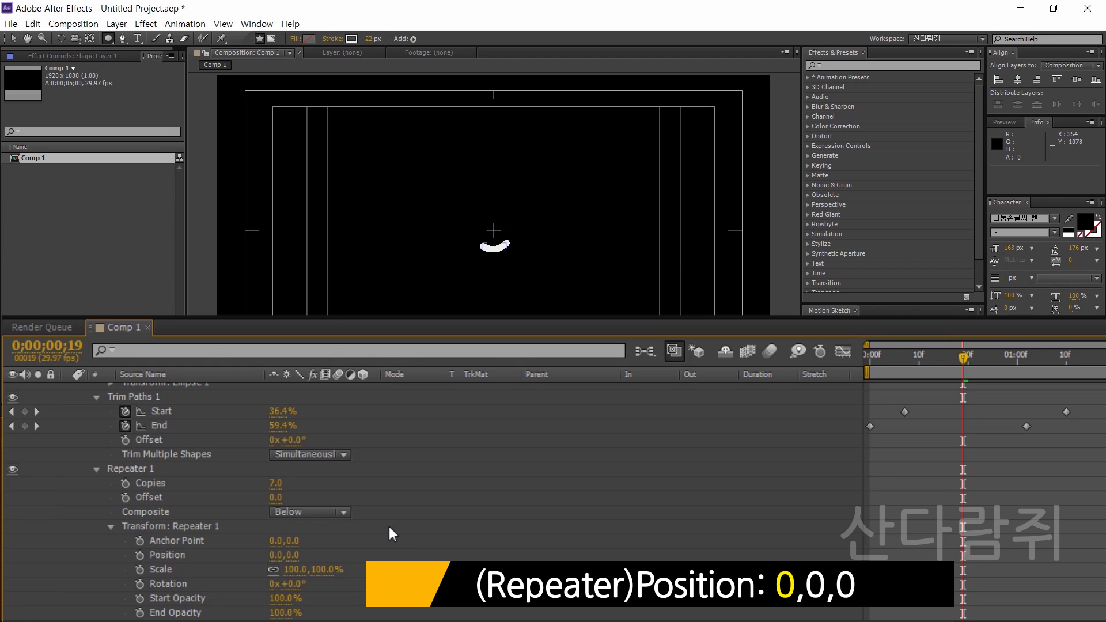
scroll(387, 530, down, 1)
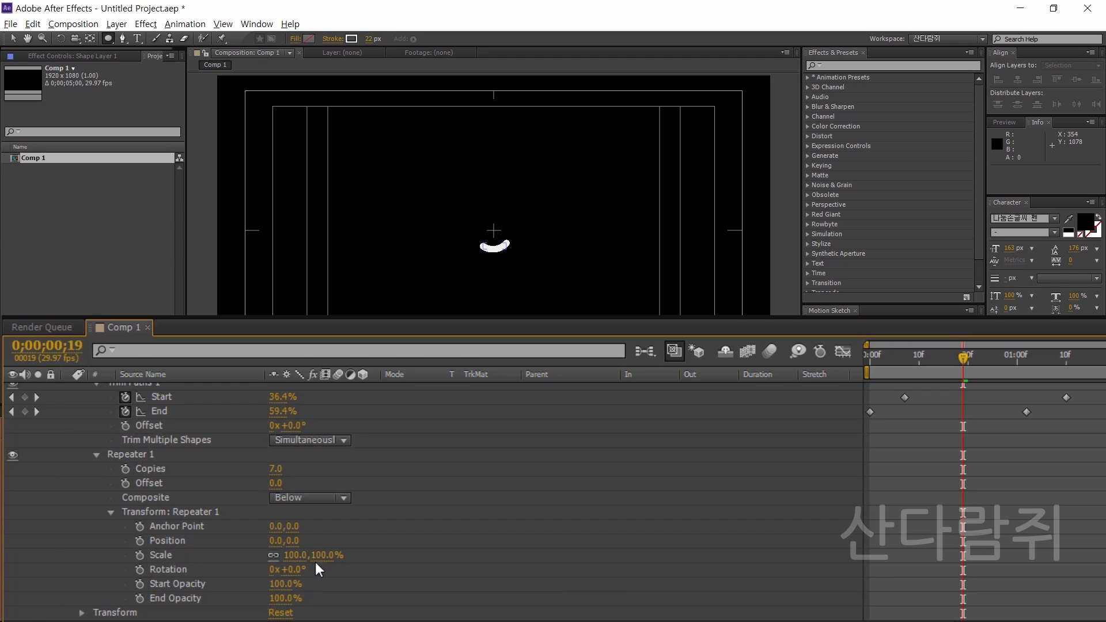
- Try a Repeater Scale of 145% and Rotation of 6° with the stroke widened to 31 px
drag(321, 563, 351, 549)
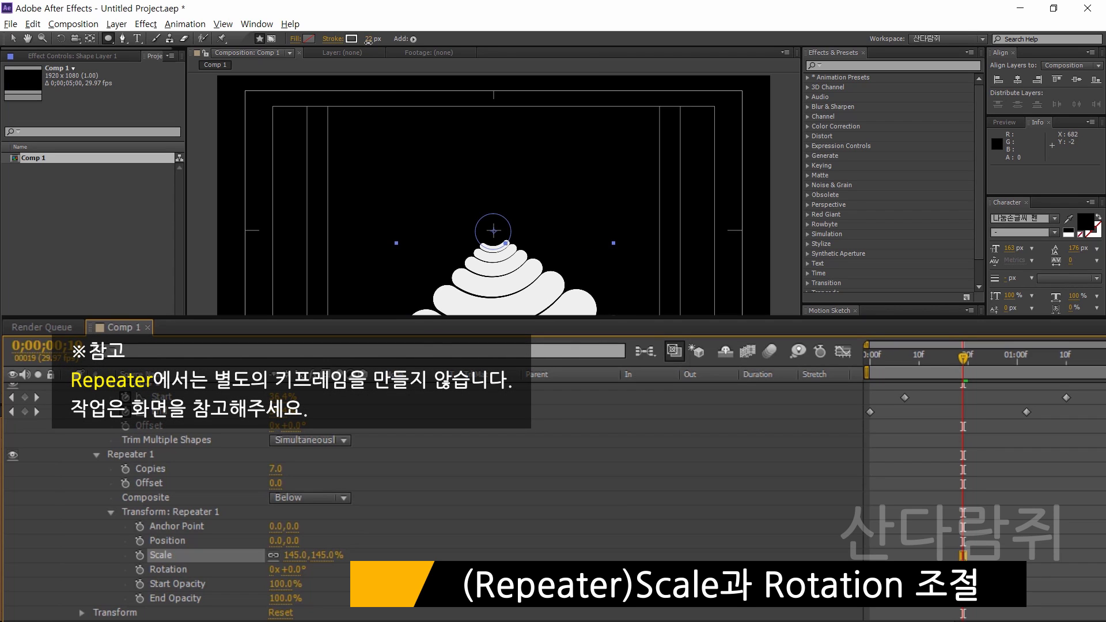
drag(367, 46, 369, 41)
click(468, 449)
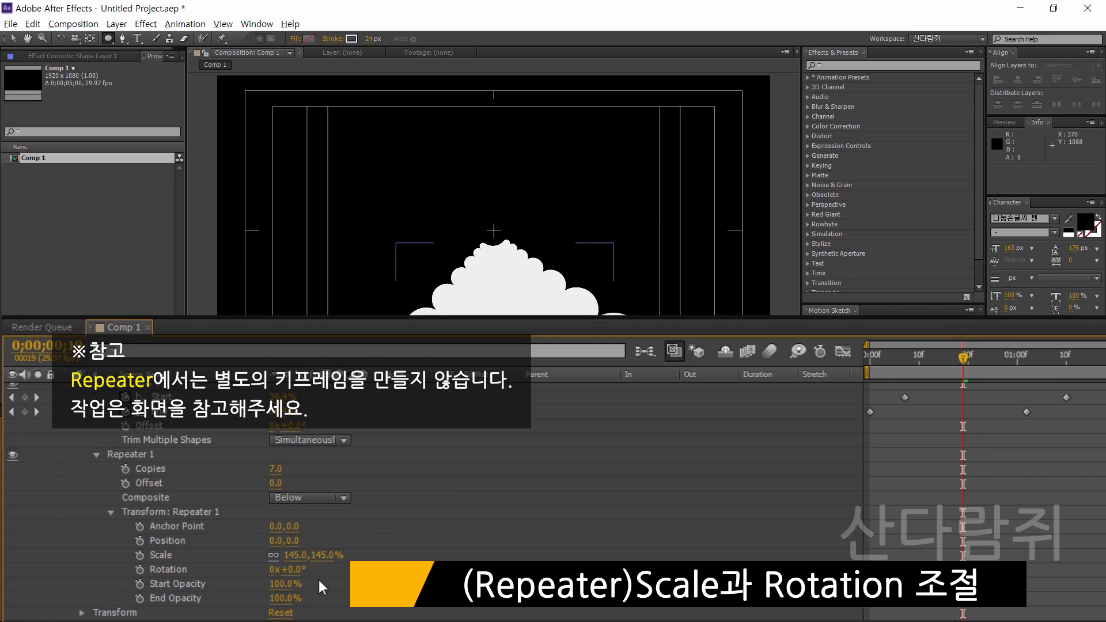
drag(288, 571, 259, 530)
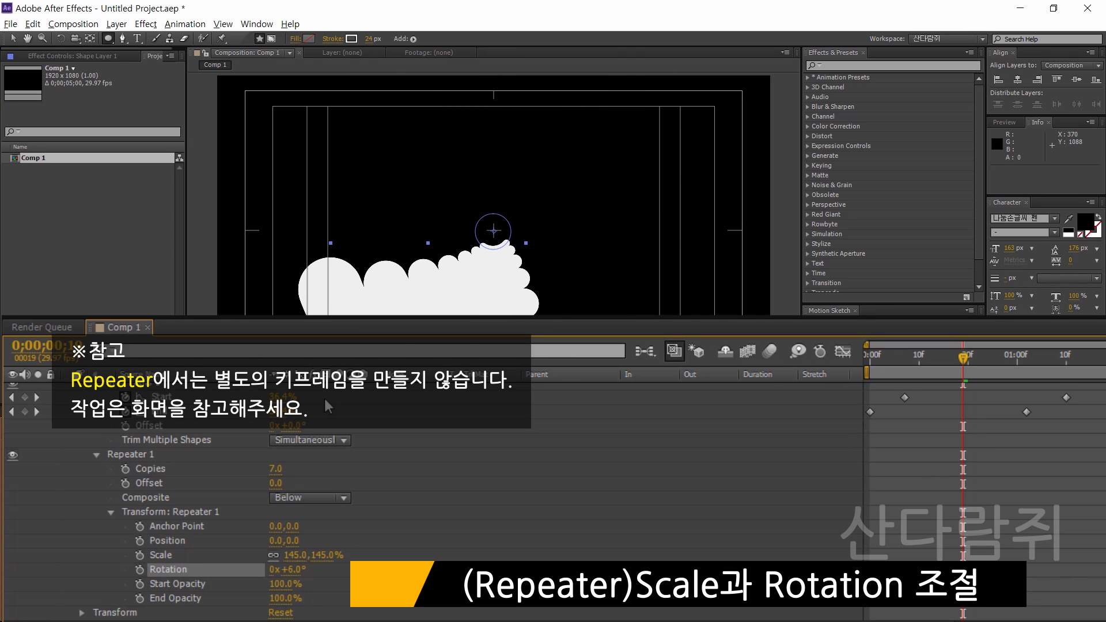
drag(369, 40, 369, 39)
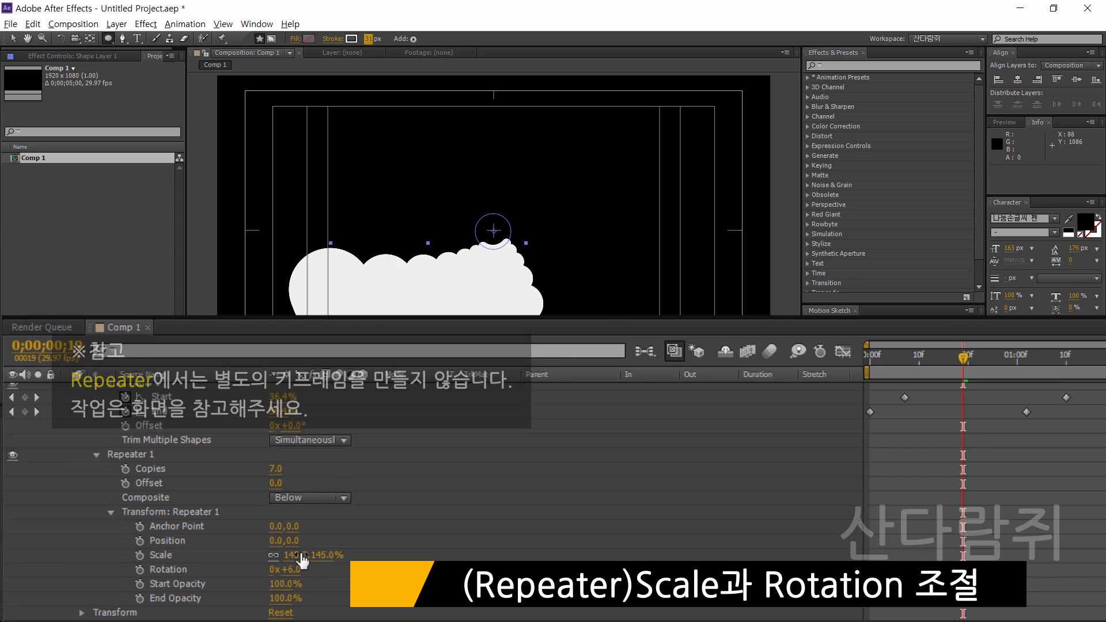
- Set the Repeater's Scale to 157% and Rotation to 44°, and widen the stroke to 34 px
drag(302, 553, 215, 573)
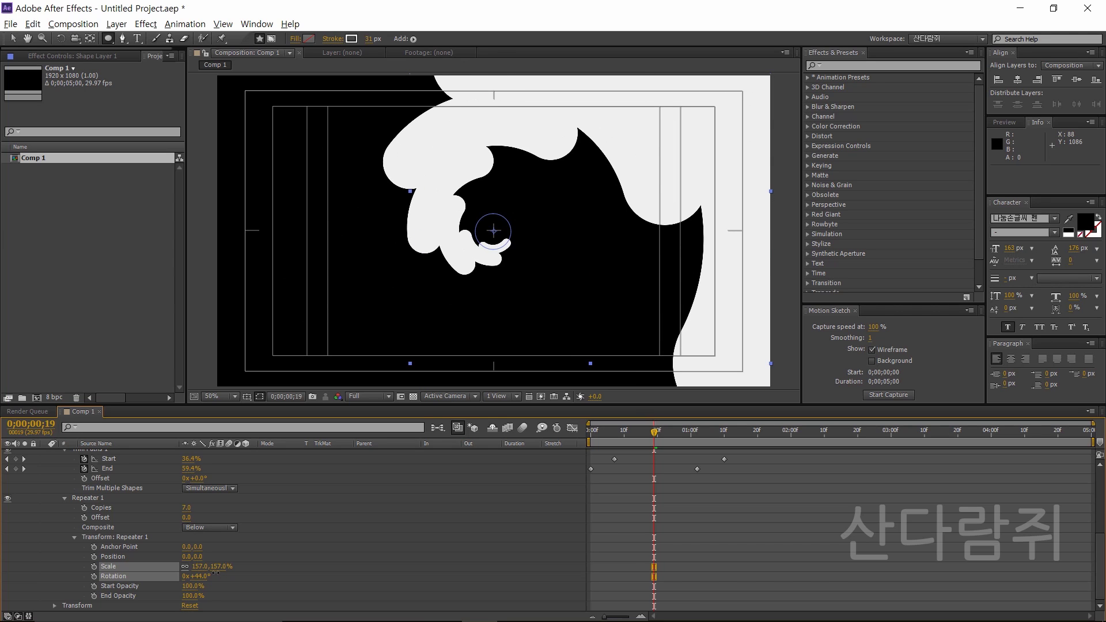
click(215, 573)
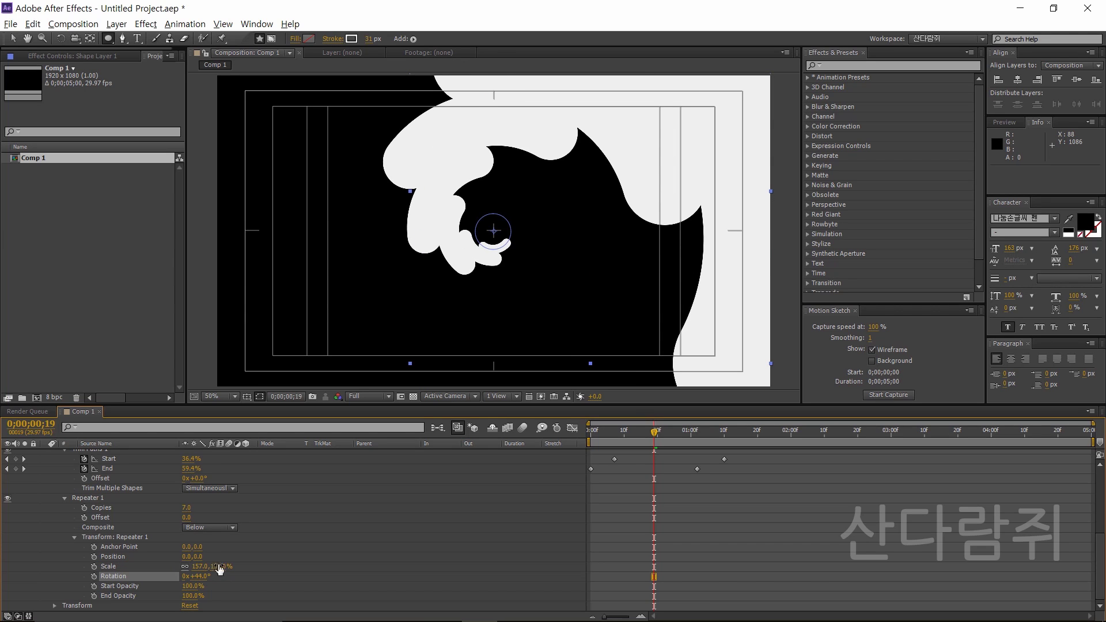
mouse_move(367, 39)
mouse_down()
mouse_move(389, 45)
mouse_move(377, 46)
mouse_up()
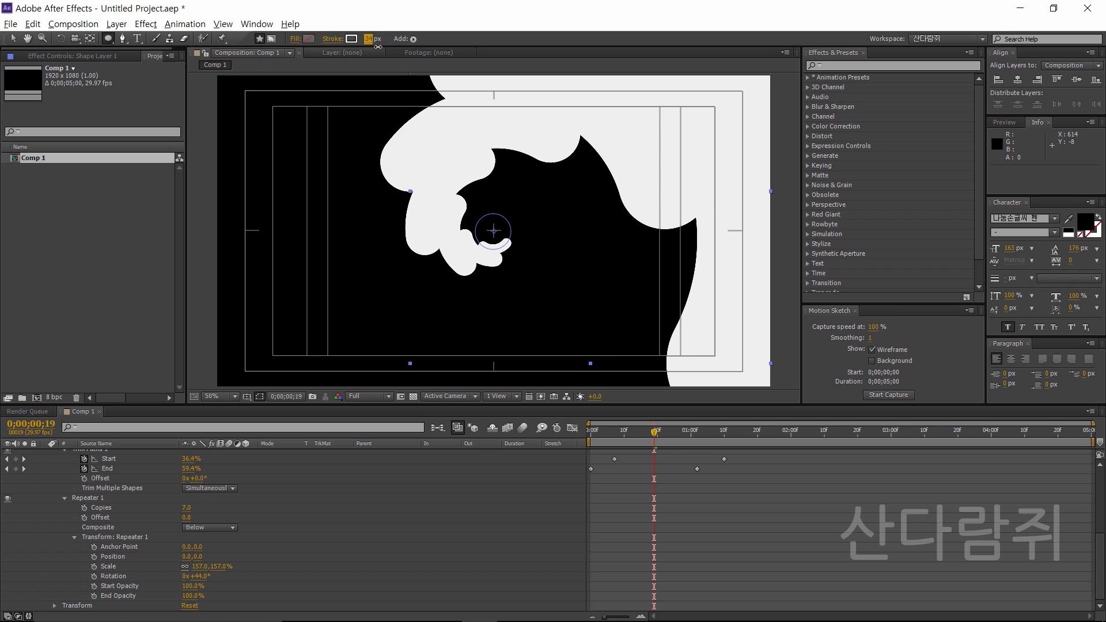
click(518, 500)
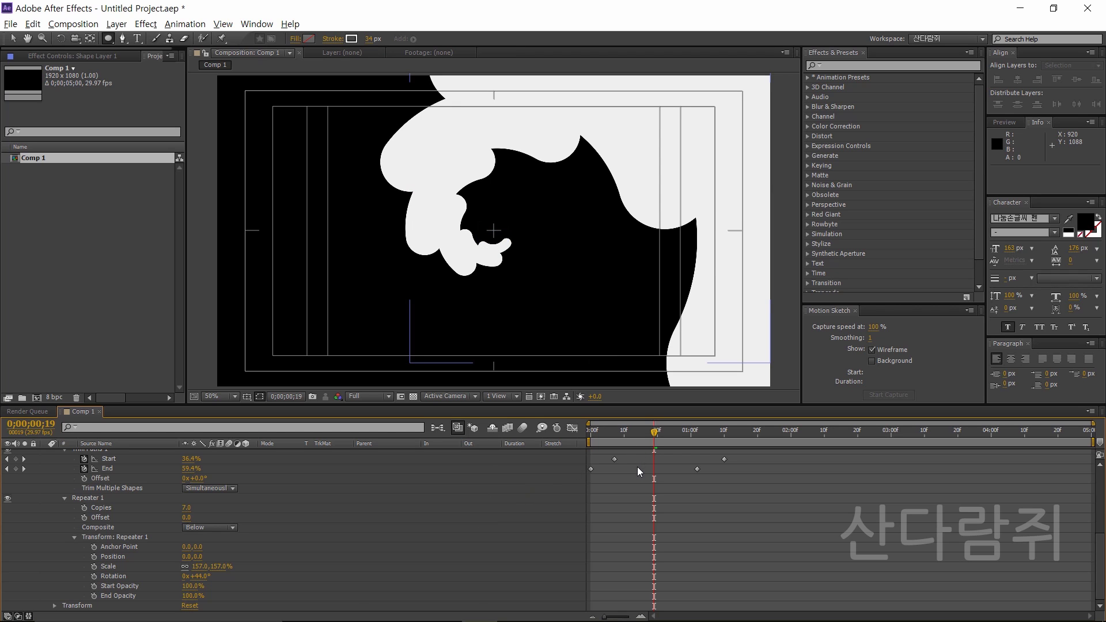
- Start keyframing the Stroke Width of Stroke 1 at 0;00;00;00 on the shape layer
scroll(639, 472, up, 3)
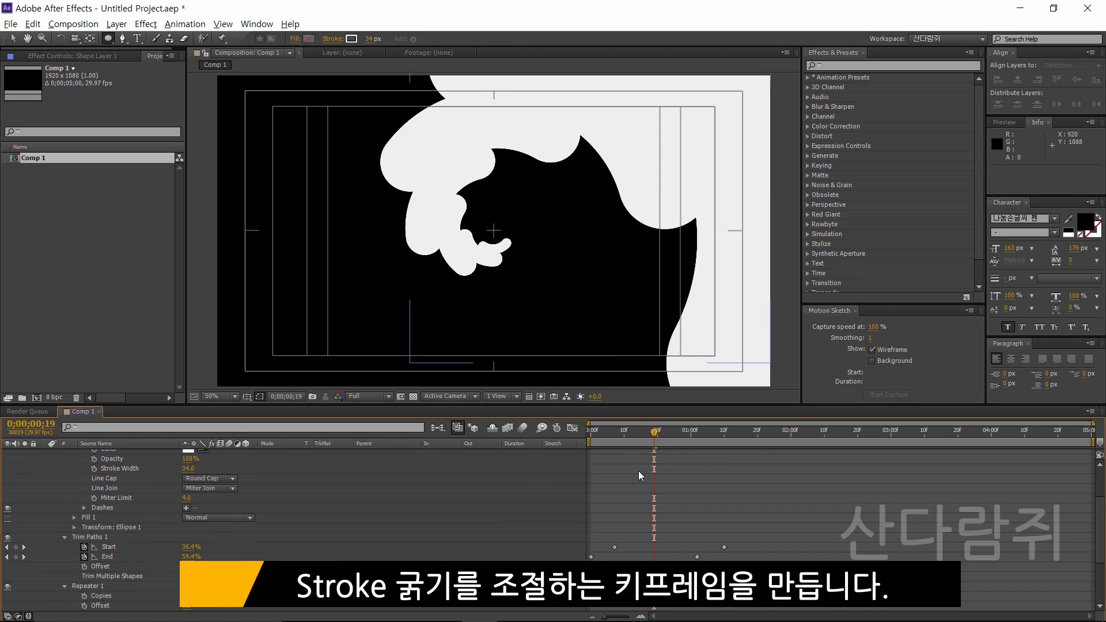
scroll(639, 471, up, 2)
click(639, 452)
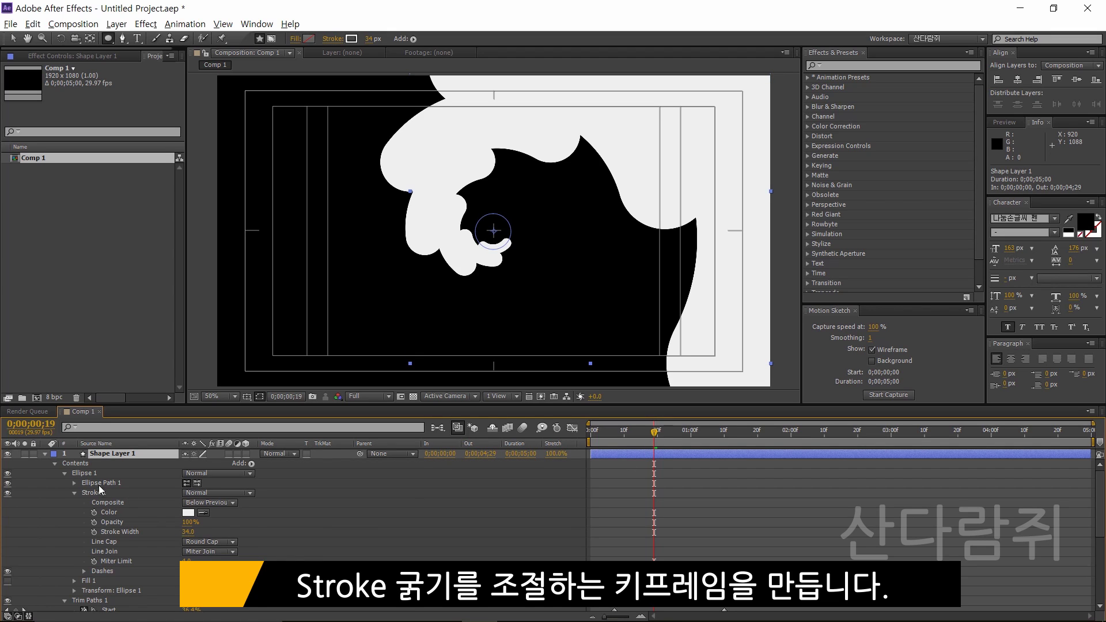
click(64, 600)
drag(640, 430, 566, 437)
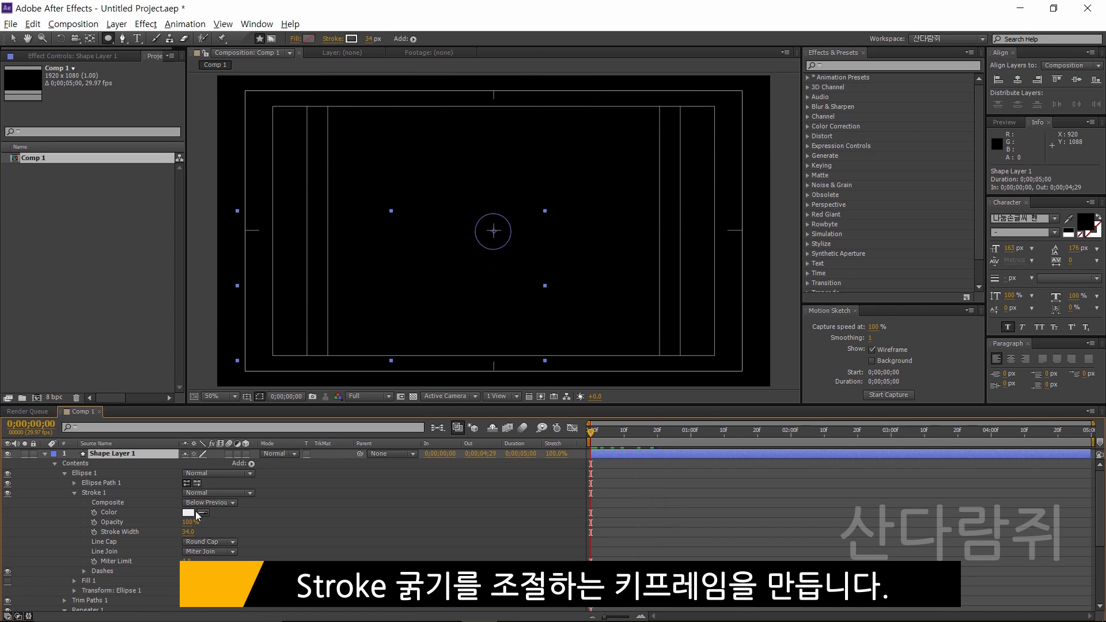
click(85, 492)
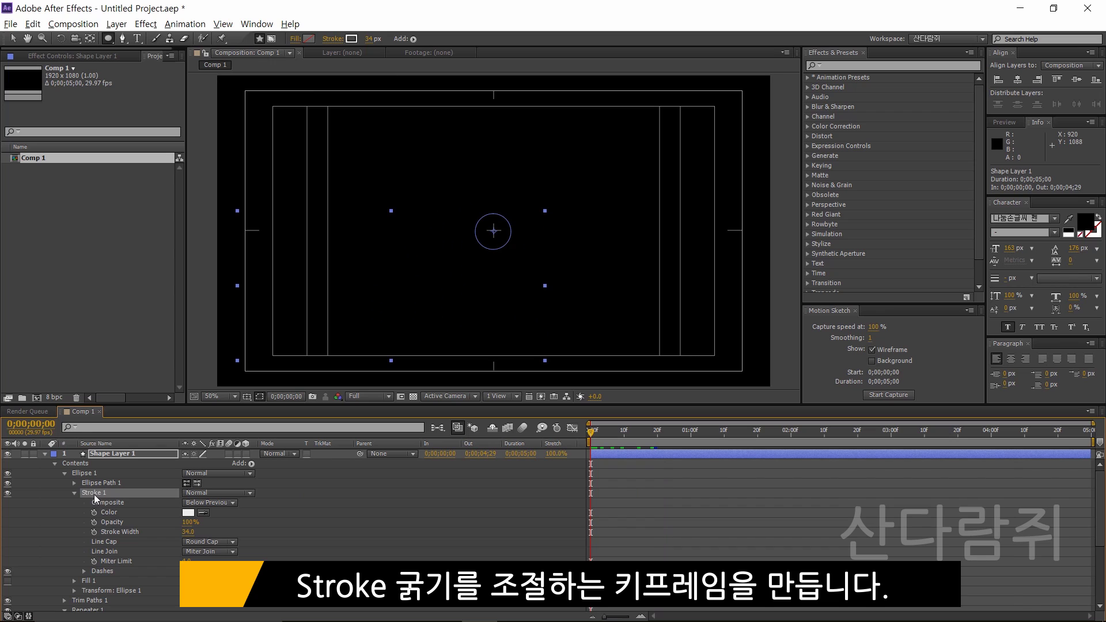
click(116, 531)
click(95, 532)
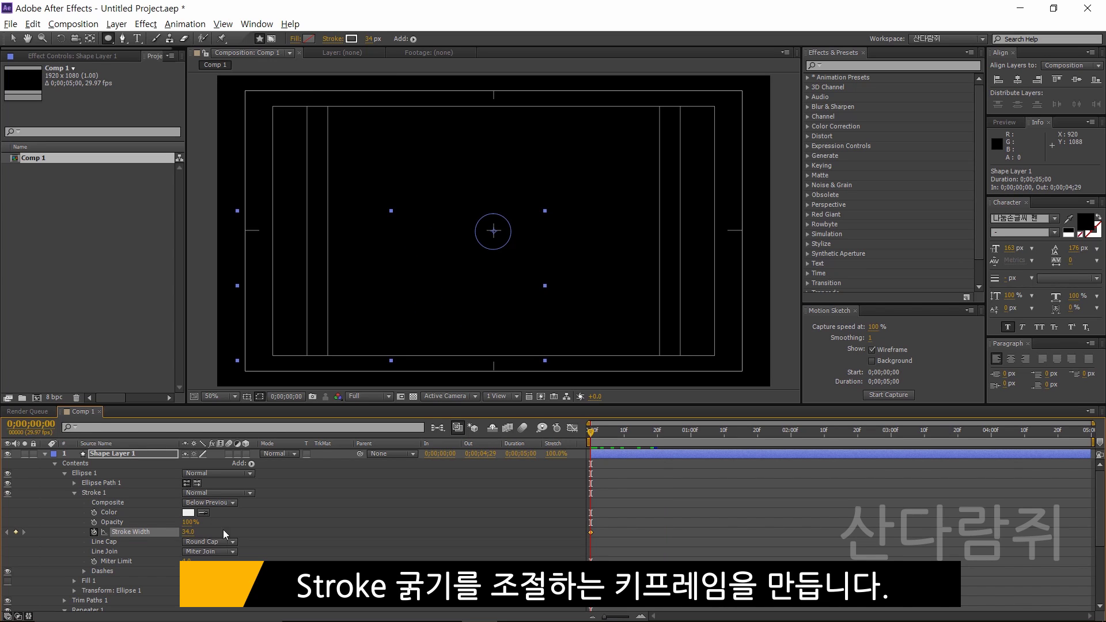
- Add Stroke Width keyframes holding 34 at 0;00;01;10 and 0;00;00;22, showing only the layer's keyframed properties
click(647, 472)
click(659, 433)
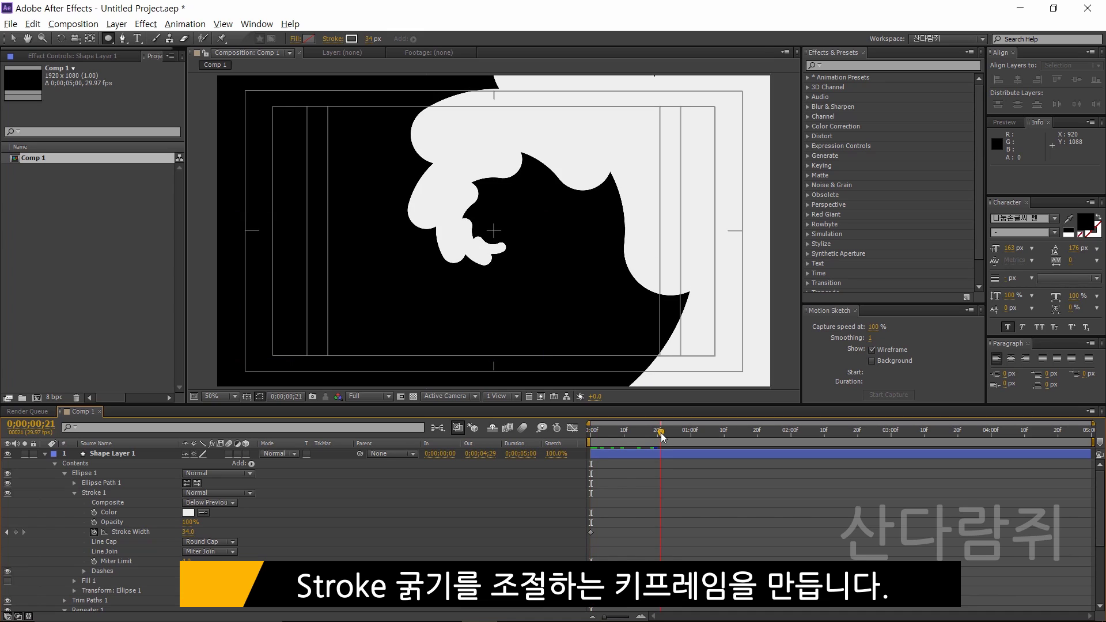
drag(663, 432, 712, 424)
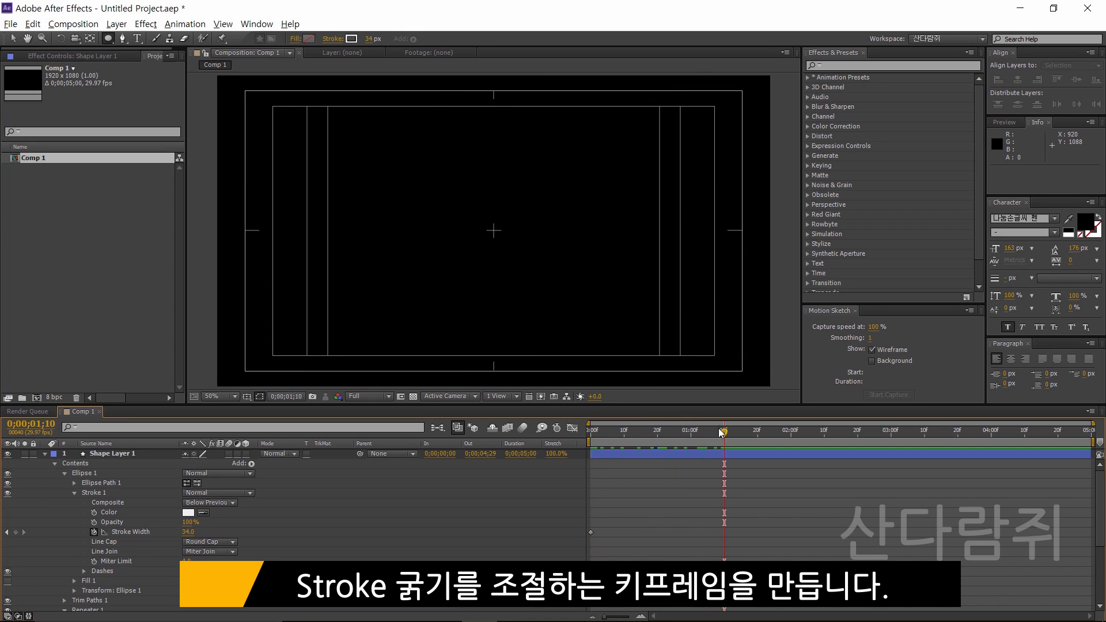
click(723, 455)
key(u)
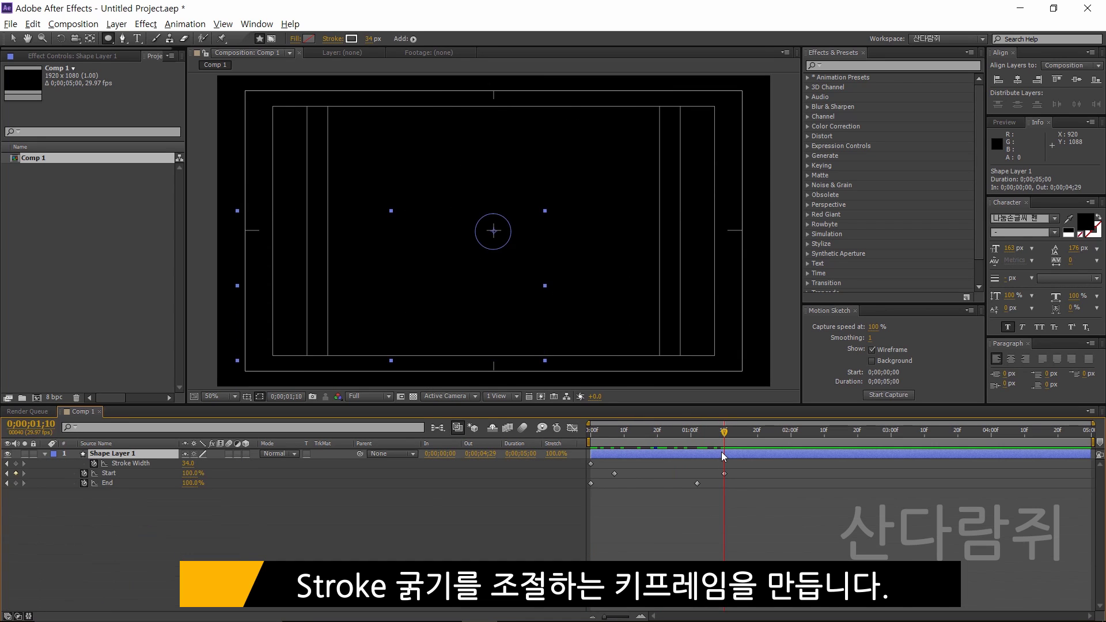
click(15, 463)
drag(680, 433, 664, 437)
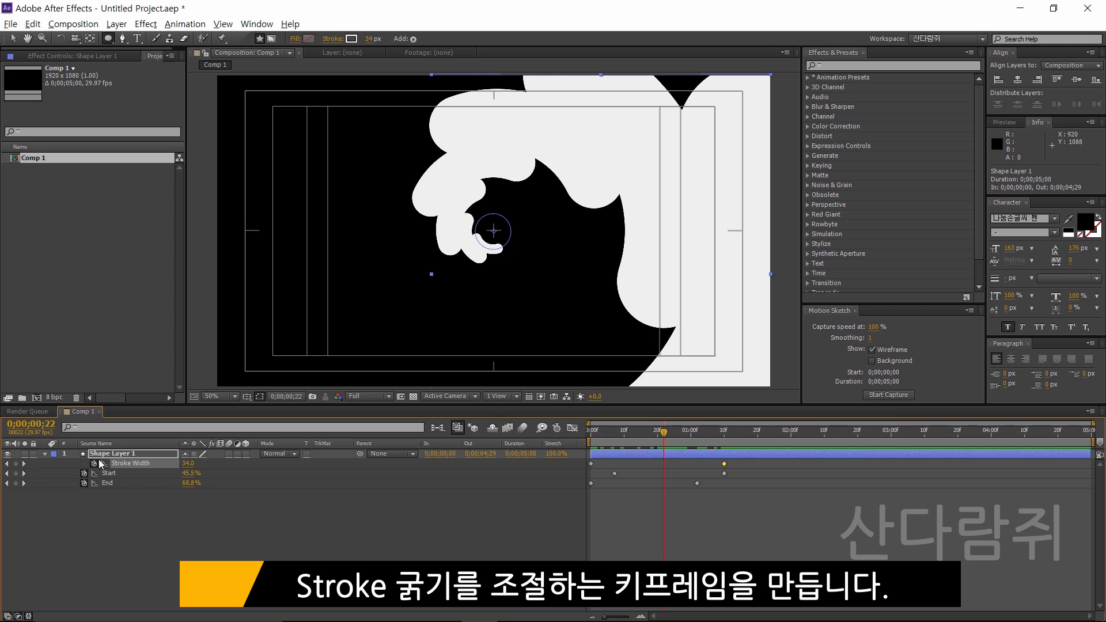
click(16, 464)
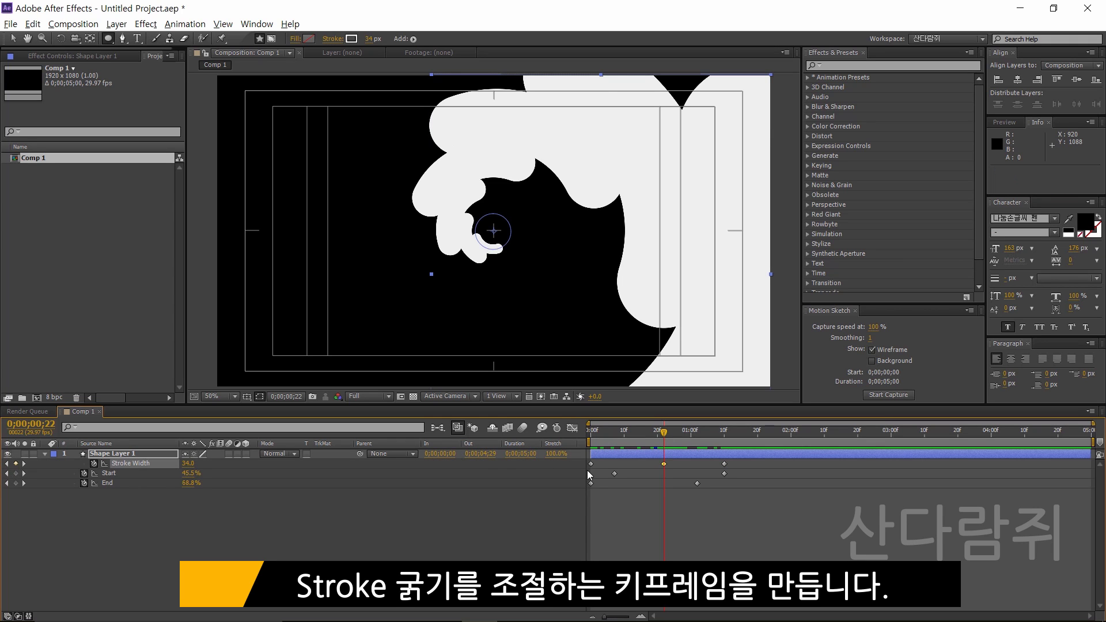
- Set the Stroke Width to 0 at the first keyframe, 0;00;00;00, and the last one, 0;00;01;10
drag(667, 438, 535, 462)
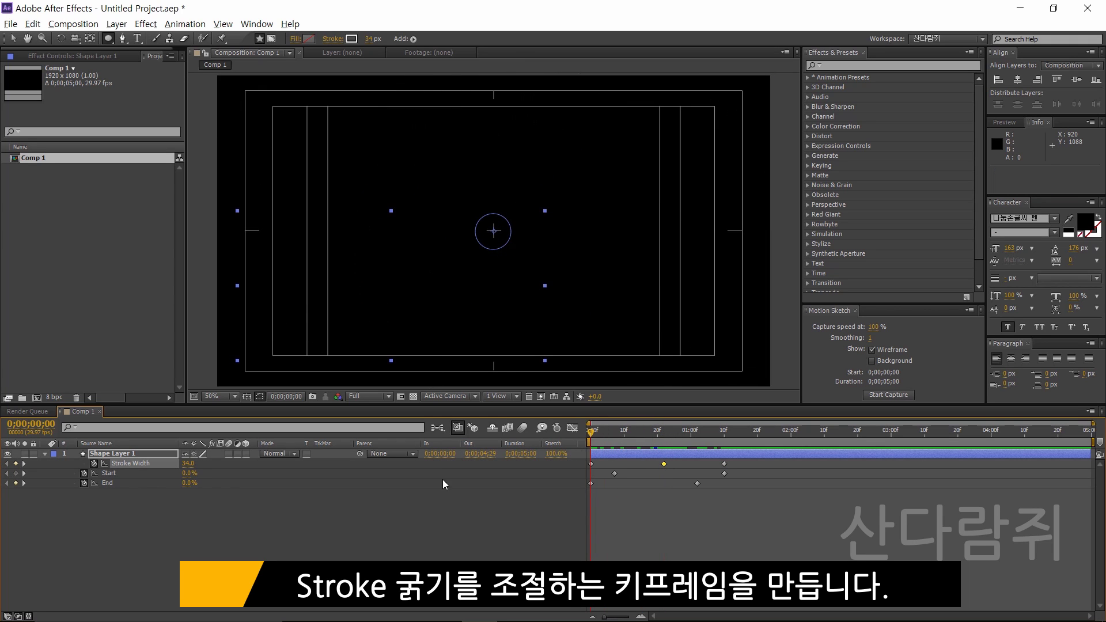
click(189, 464)
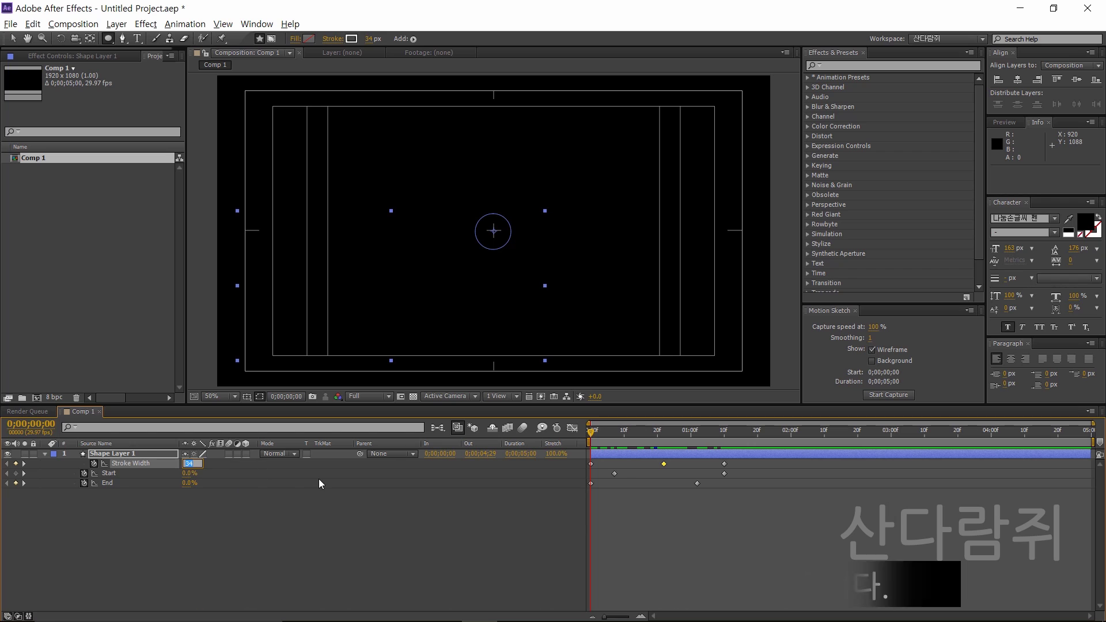
text(0)
key(Return)
drag(717, 445, 724, 445)
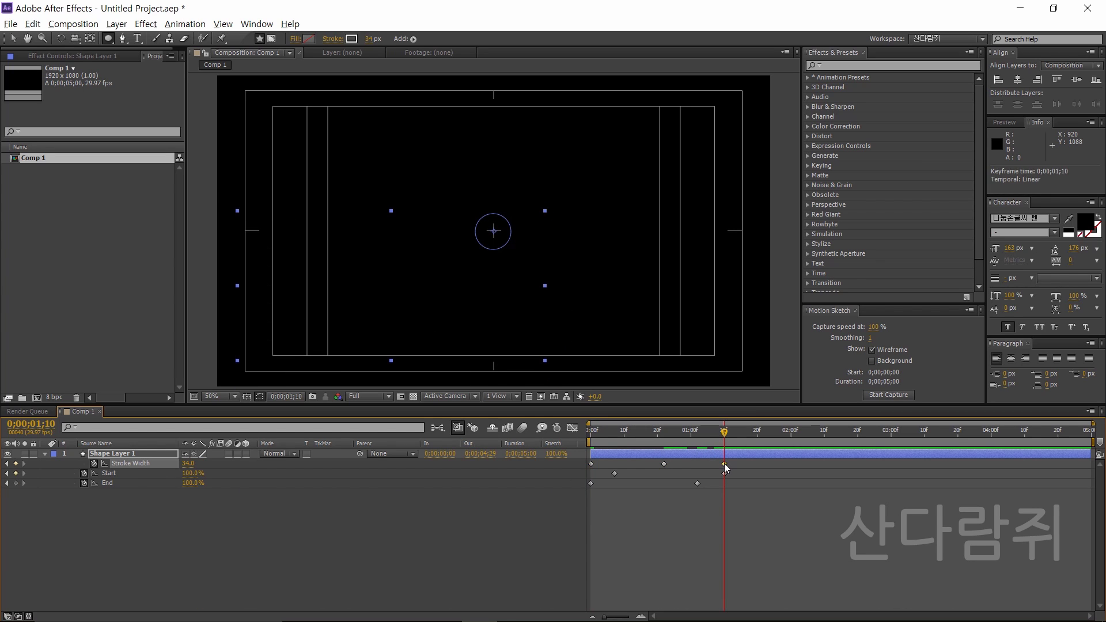
click(188, 464)
text(0)
key(Return)
- Increase the middle Stroke Width keyframe at 0;00;00;22 and check the shape at 0;00;00;15
mouse_move(598, 434)
mouse_down()
mouse_move(725, 423)
mouse_move(700, 416)
mouse_move(585, 437)
mouse_move(650, 423)
mouse_move(665, 432)
mouse_up()
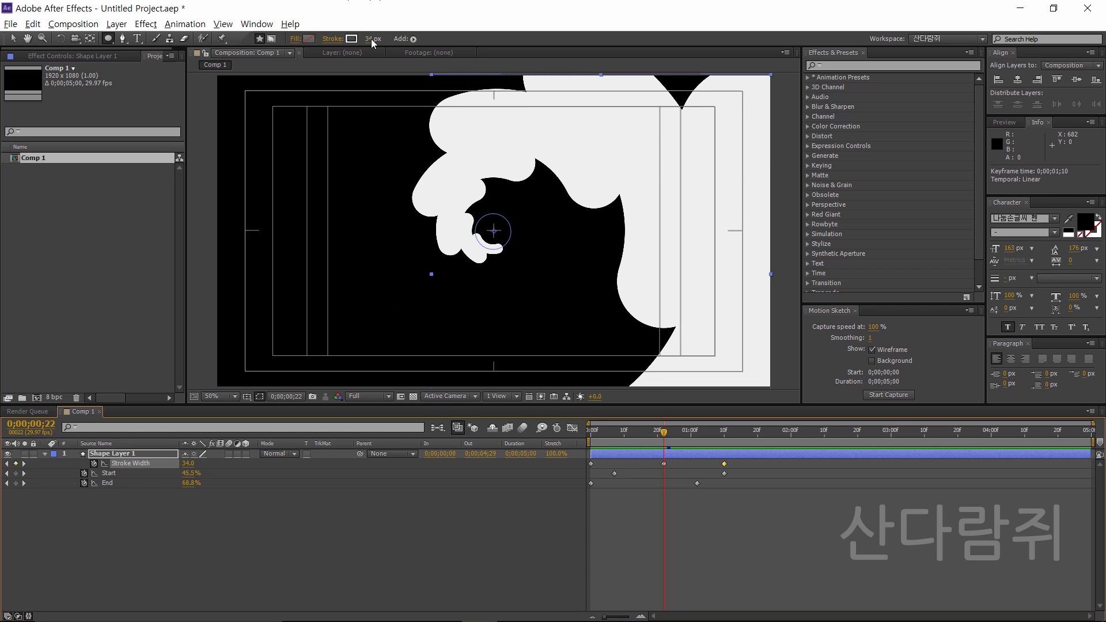
click(631, 431)
mouse_move(627, 432)
mouse_down()
mouse_move(598, 432)
mouse_move(633, 423)
mouse_move(620, 429)
mouse_move(644, 431)
mouse_up()
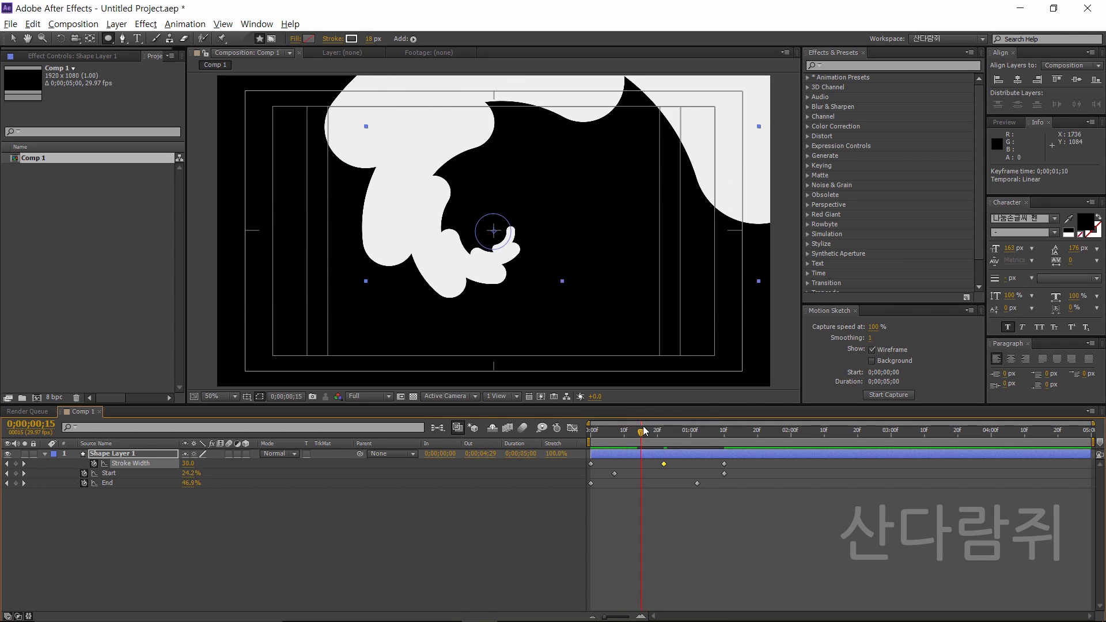
- Find the Turbulent Displace effect and apply it to Shape Layer 1
click(880, 66)
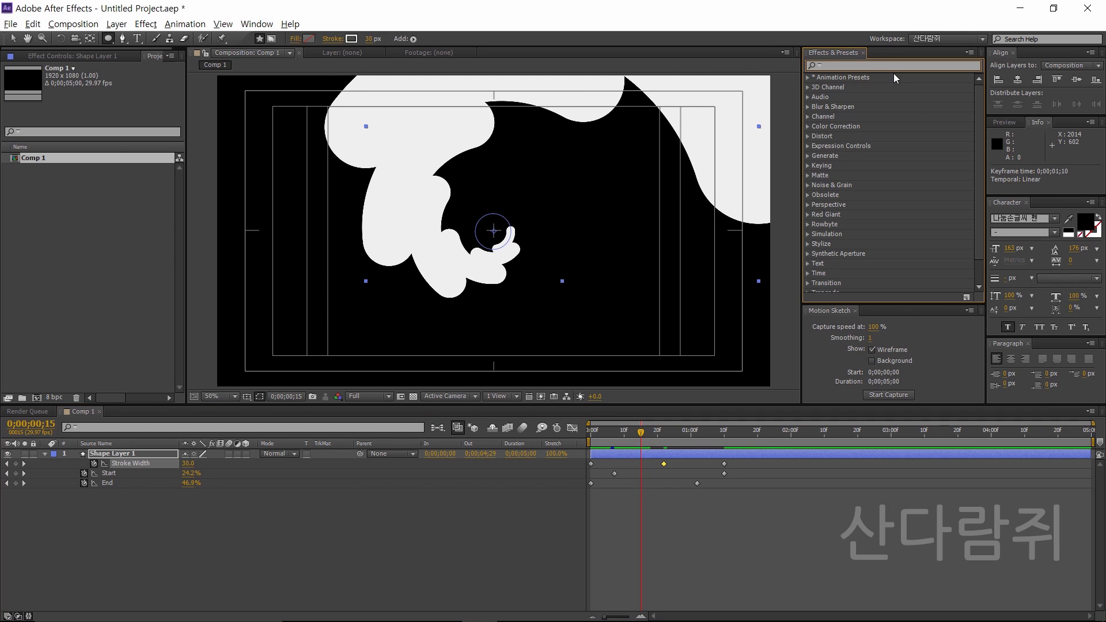
text(t)
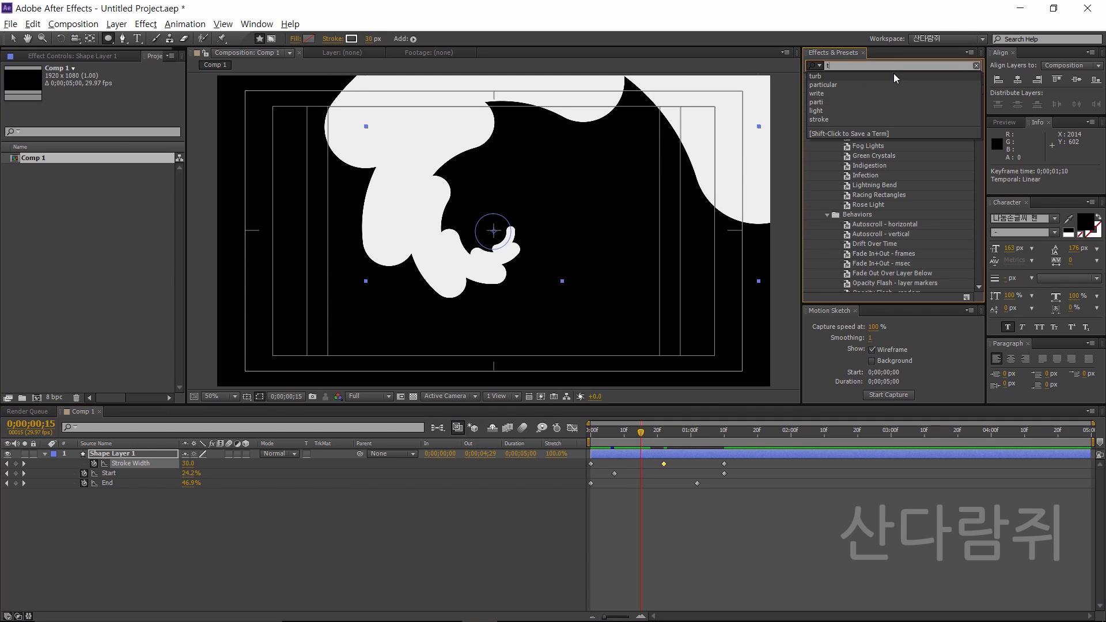
text(urbu)
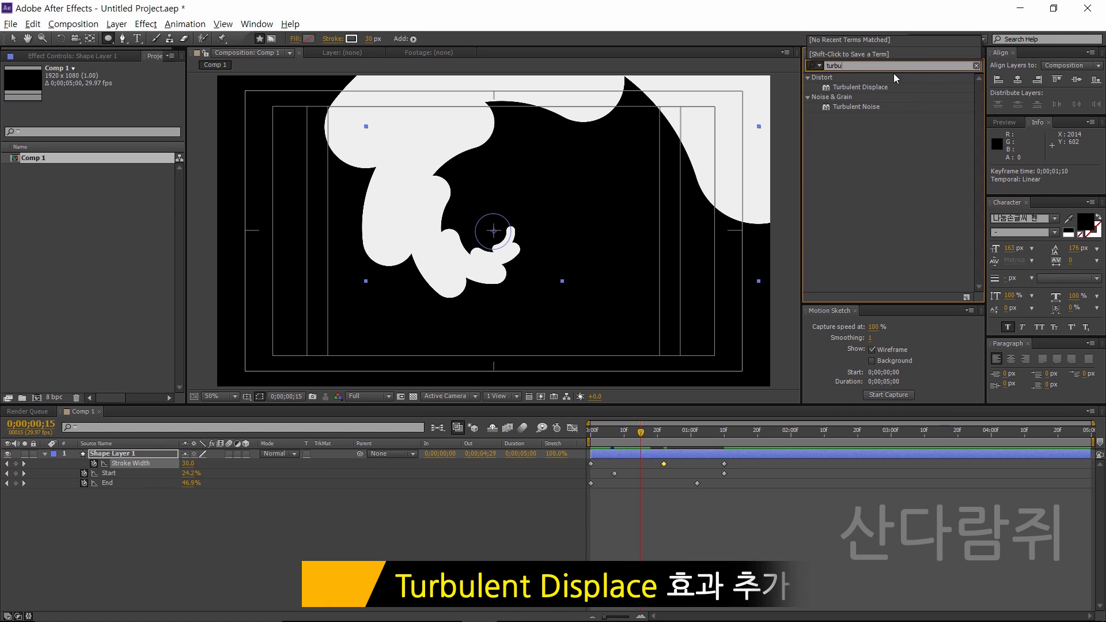
double_click(879, 87)
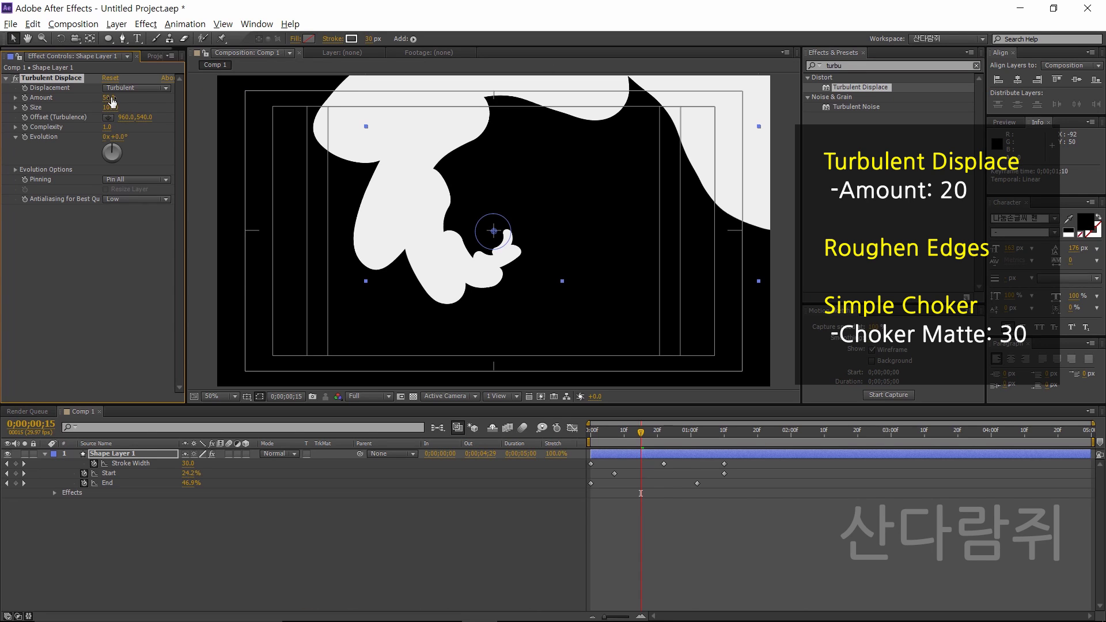
- Set Turbulent Displace's Amount to 23, checking the distortion at 0;00;00;08
mouse_move(109, 97)
mouse_down()
mouse_move(169, 89)
mouse_move(97, 100)
mouse_up()
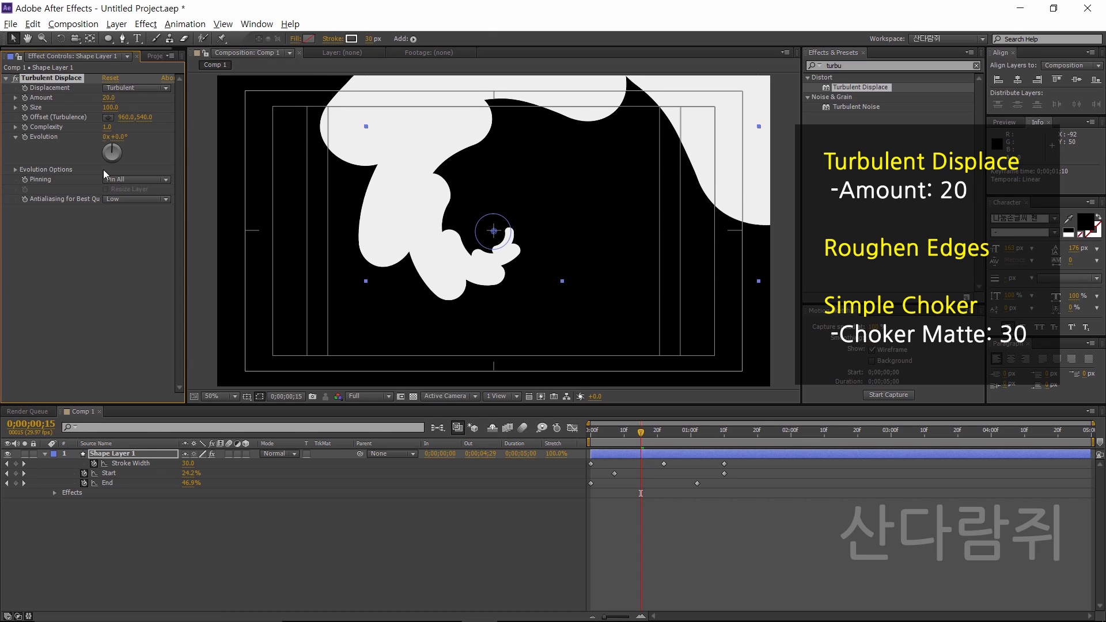
drag(640, 432, 617, 431)
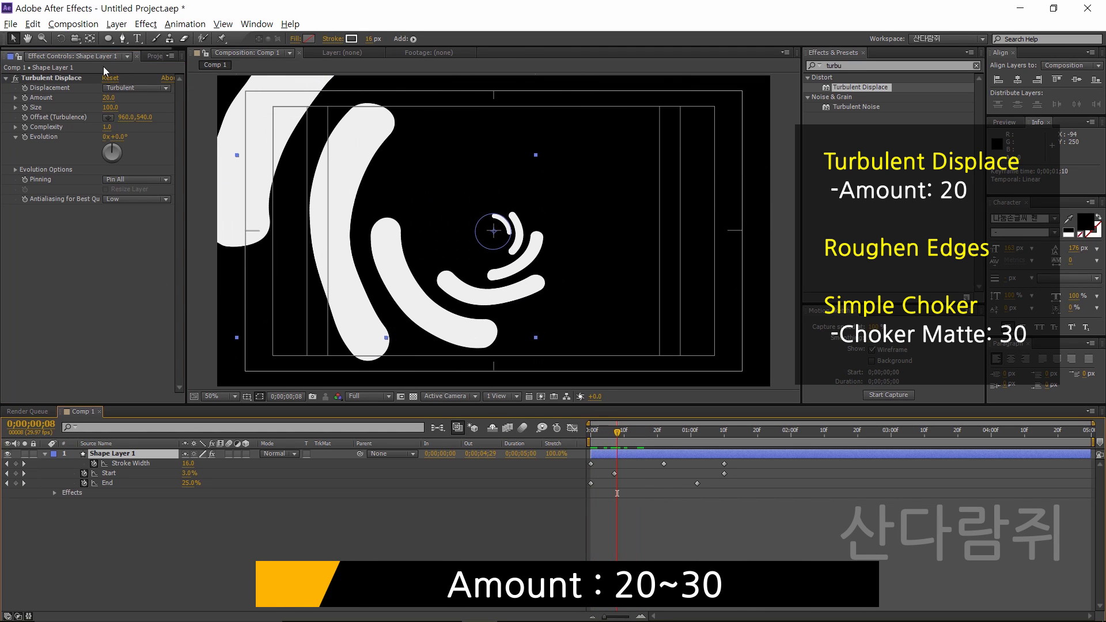
mouse_move(108, 98)
mouse_down()
mouse_move(80, 102)
mouse_move(111, 99)
mouse_up()
click(142, 320)
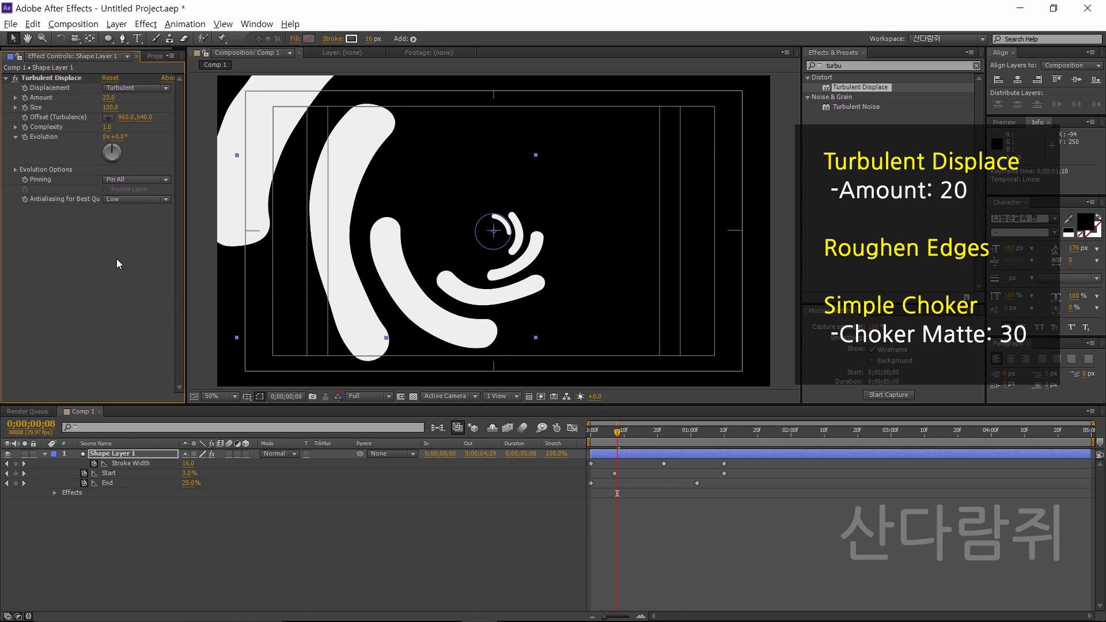
- Find the Roughen Edges effect and apply it to Shape Layer 1
click(851, 66)
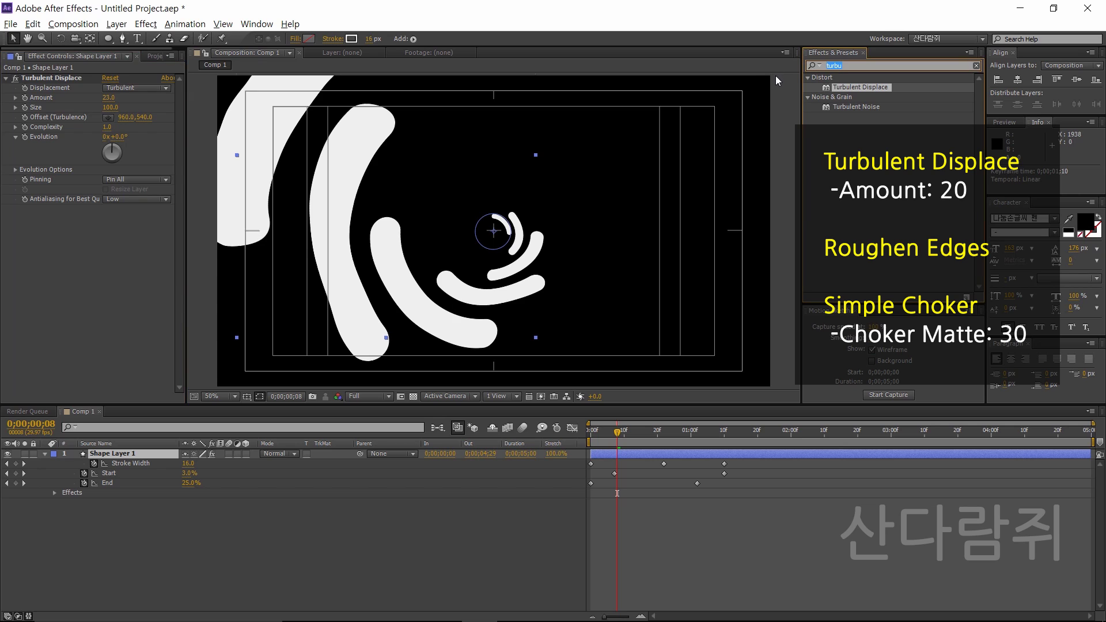
text(rou)
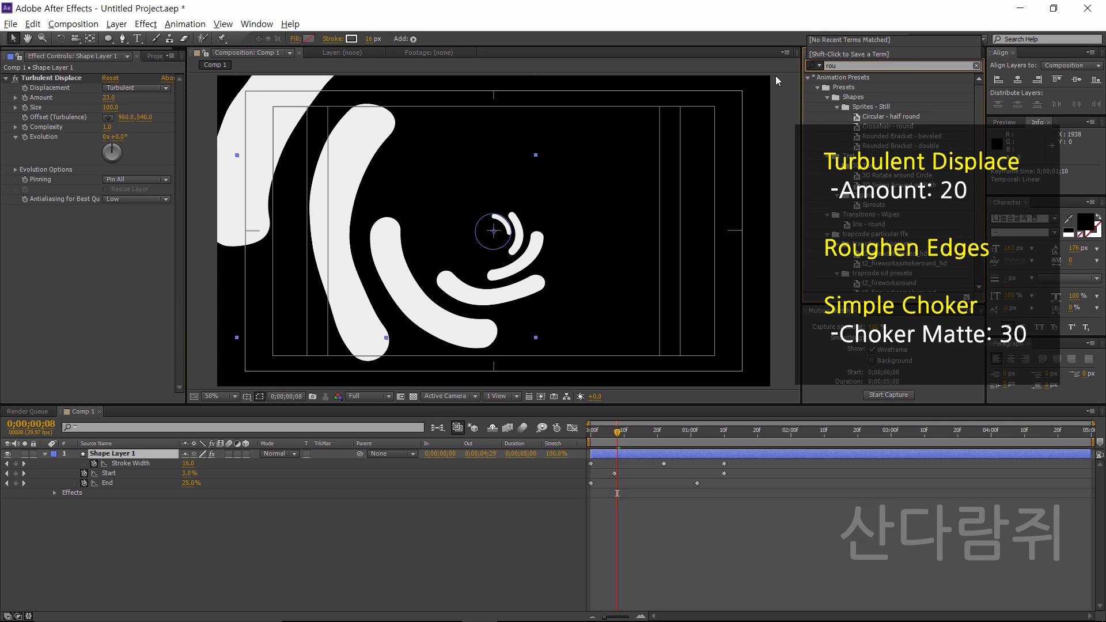
text(gh)
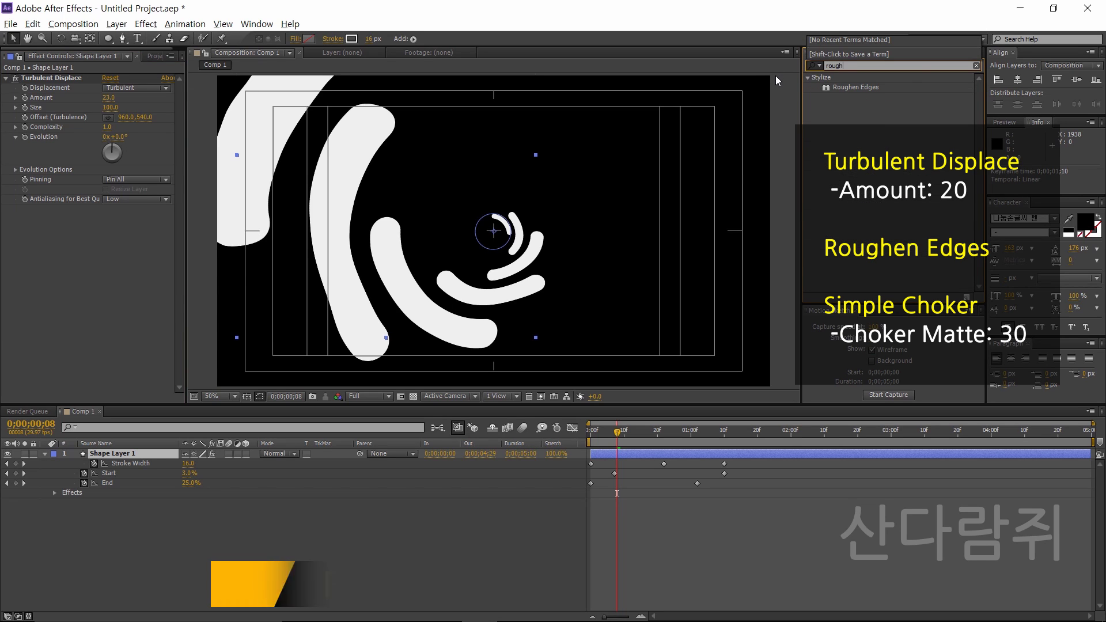
click(865, 88)
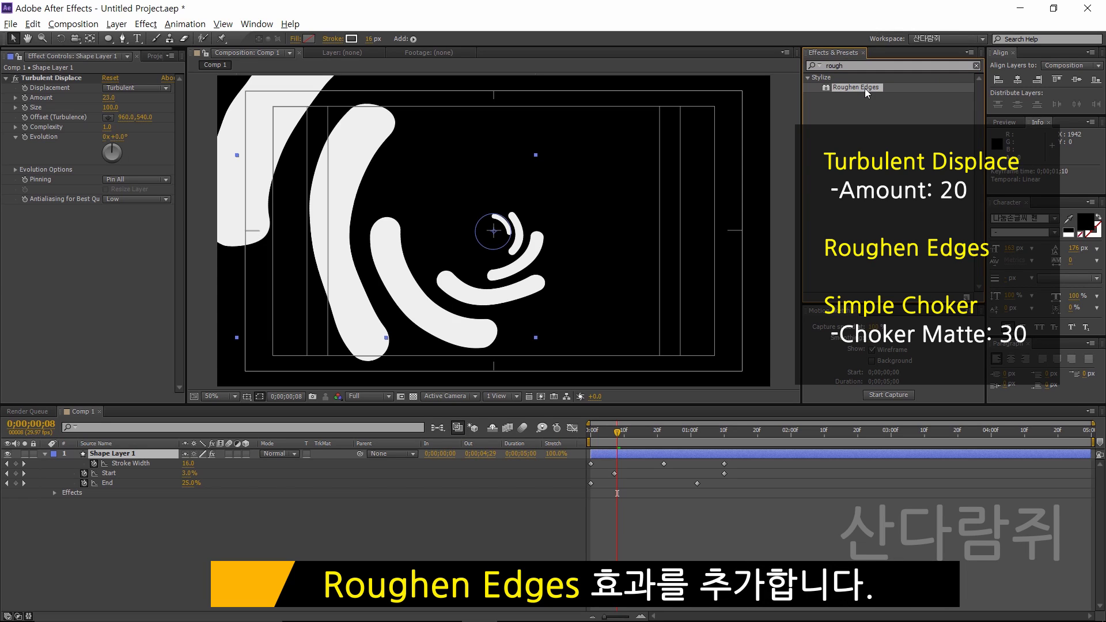
double_click(865, 89)
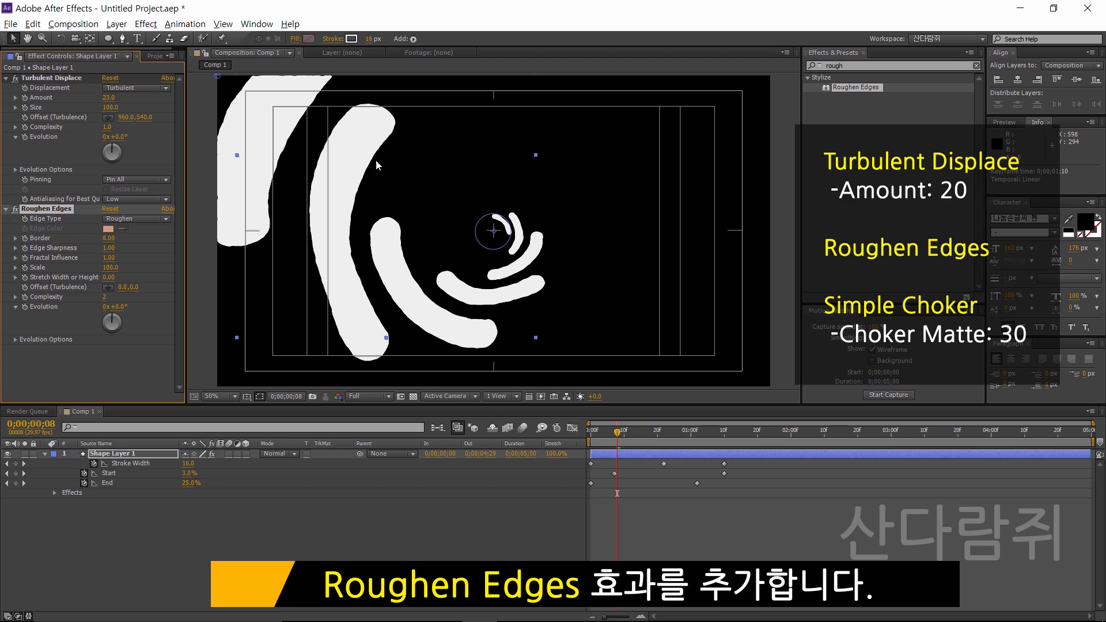
- Find the Simple Choker effect and apply it to Shape Layer 1
double_click(837, 64)
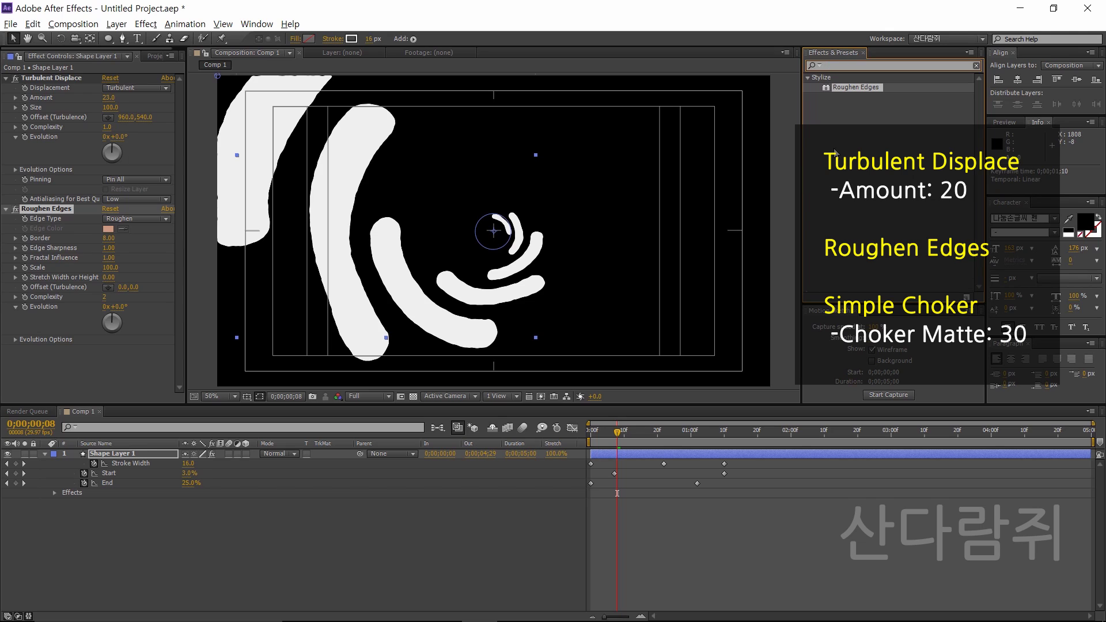
text(simple)
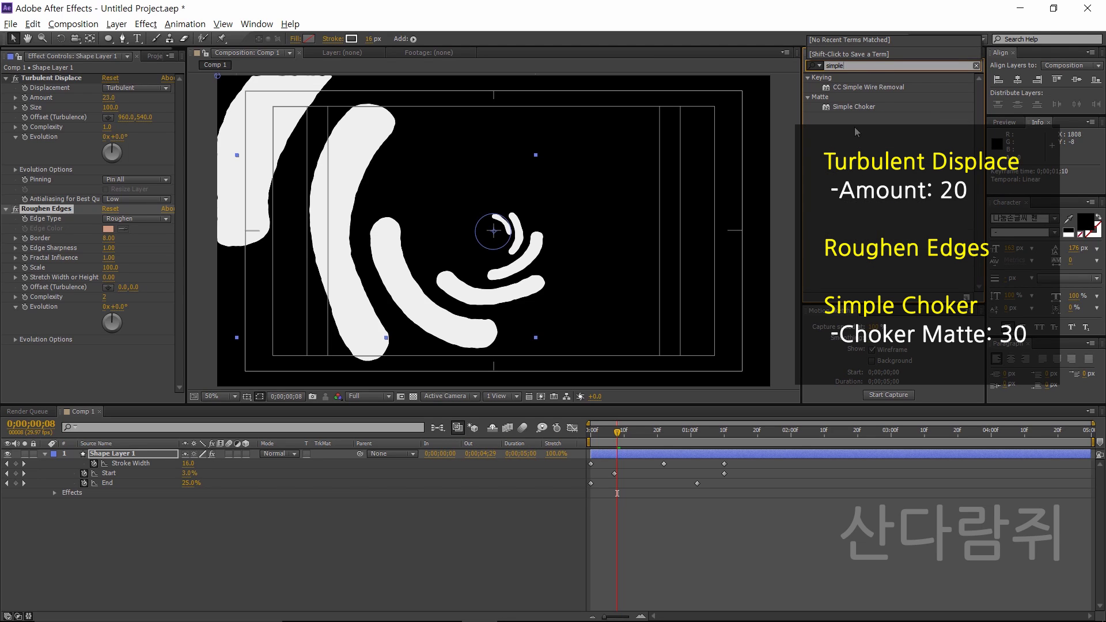
click(853, 106)
double_click(852, 106)
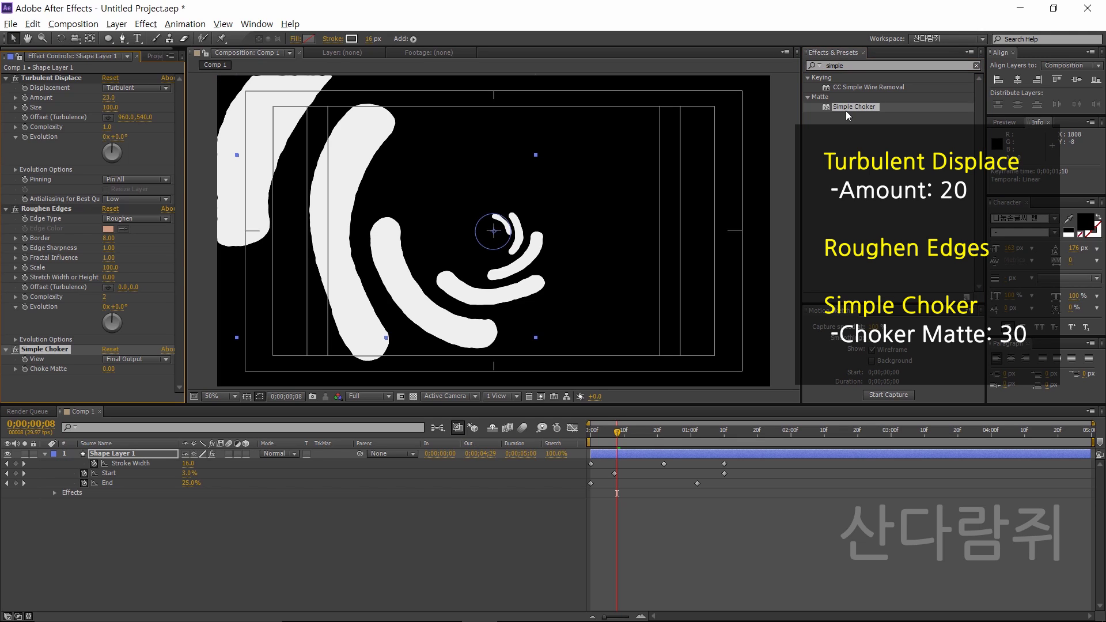
- Set Simple Choker's Choke Matte to 30.10, comparing the shape's edges with a value of 0 at 0;00;00;14
click(109, 368)
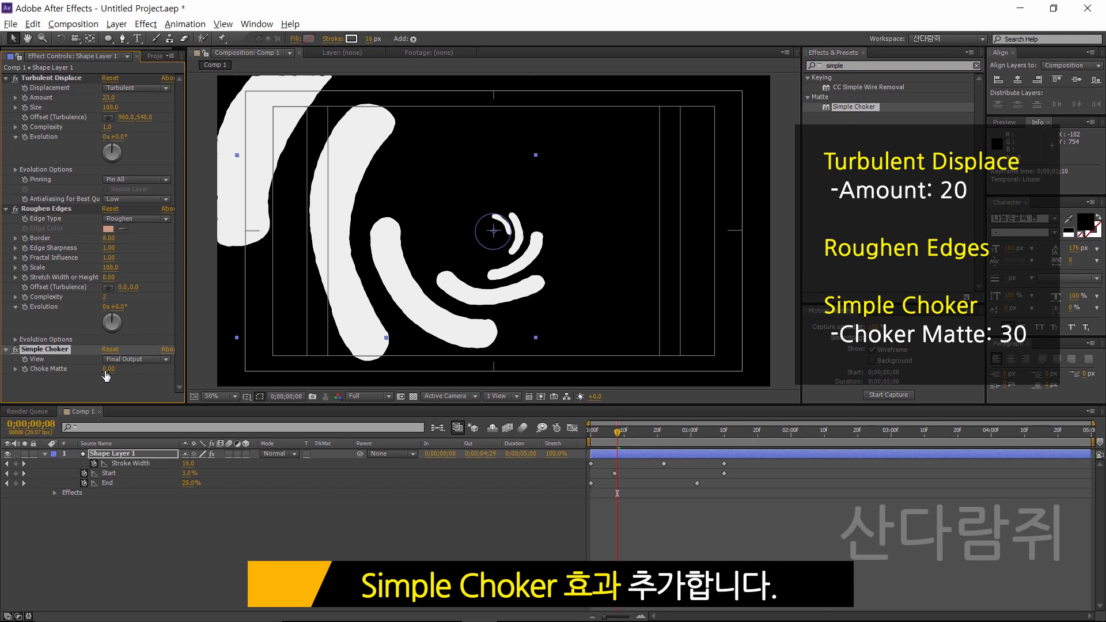
click(127, 377)
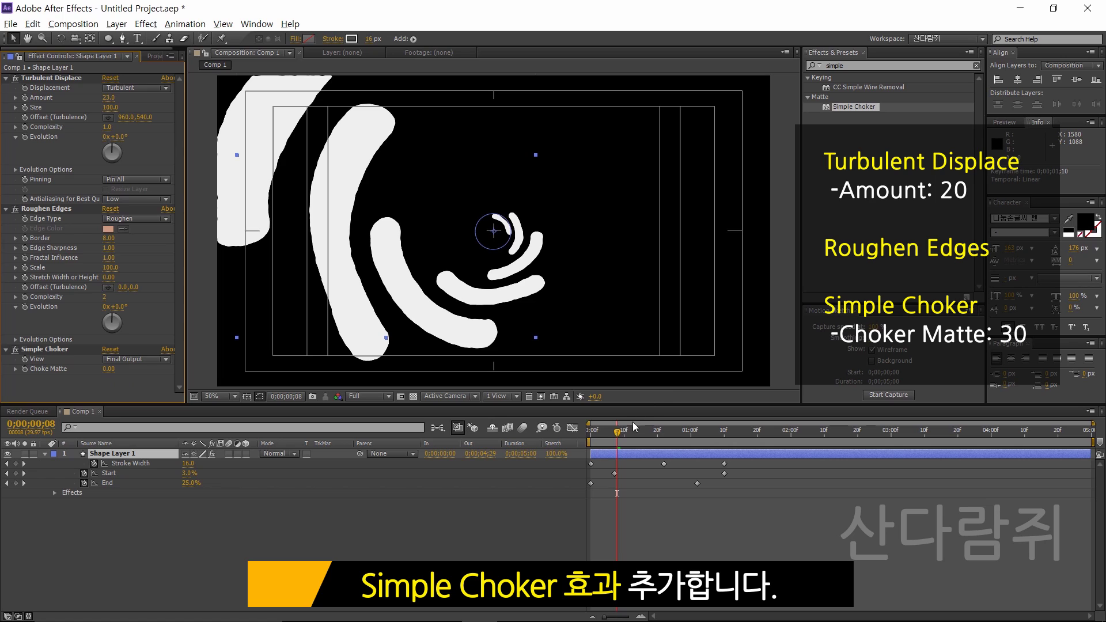
drag(617, 431, 628, 429)
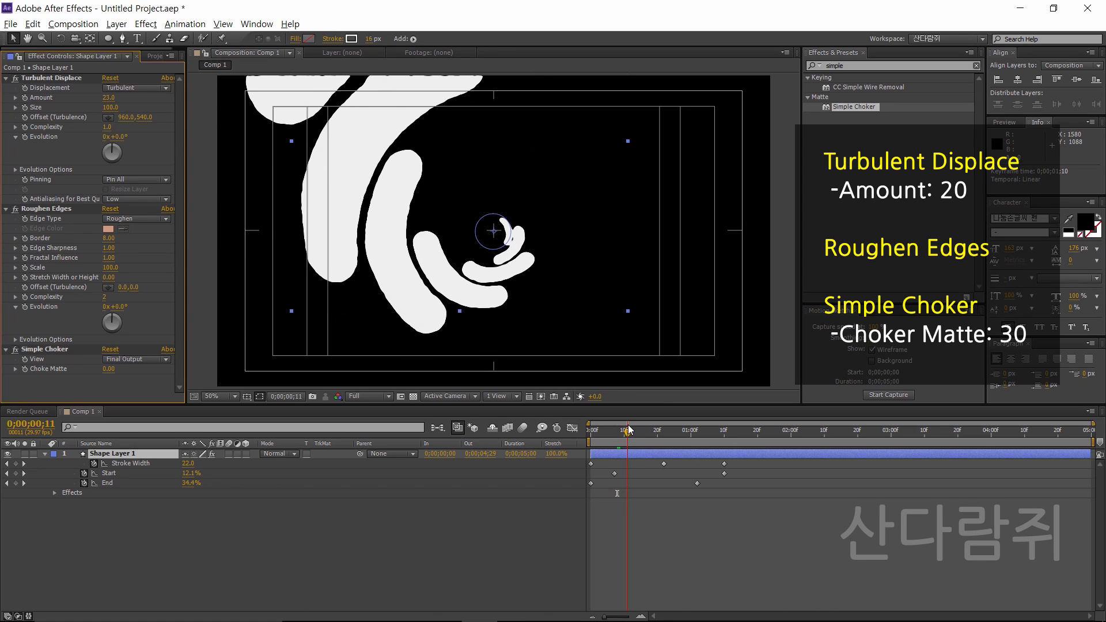
drag(109, 369, 172, 369)
drag(628, 433, 637, 433)
click(116, 369)
text(0)
key(Return)
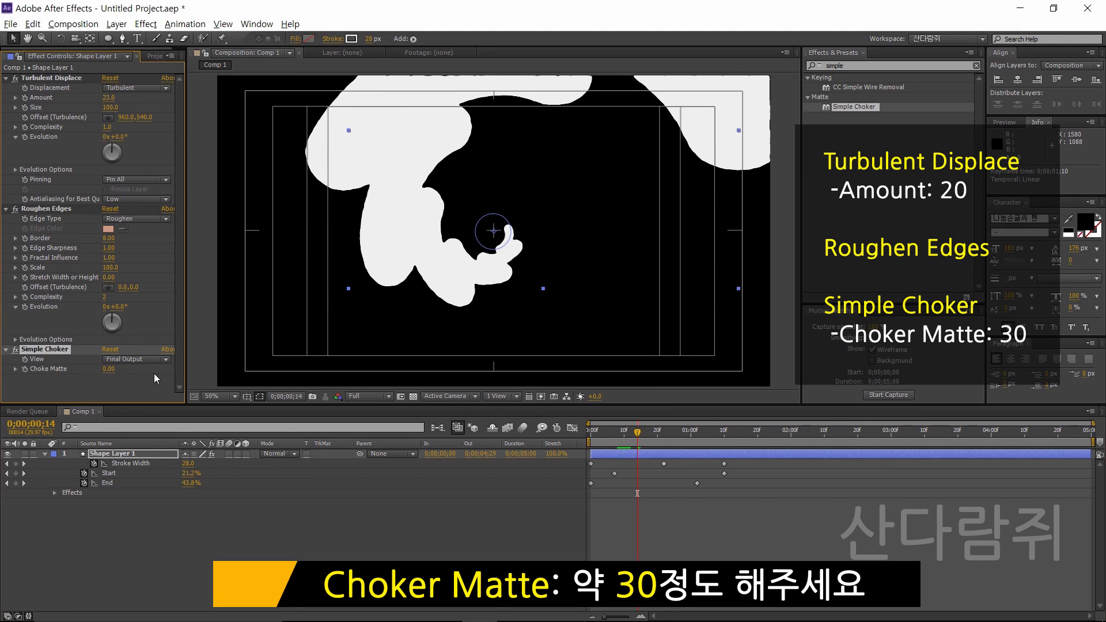
drag(108, 369, 253, 347)
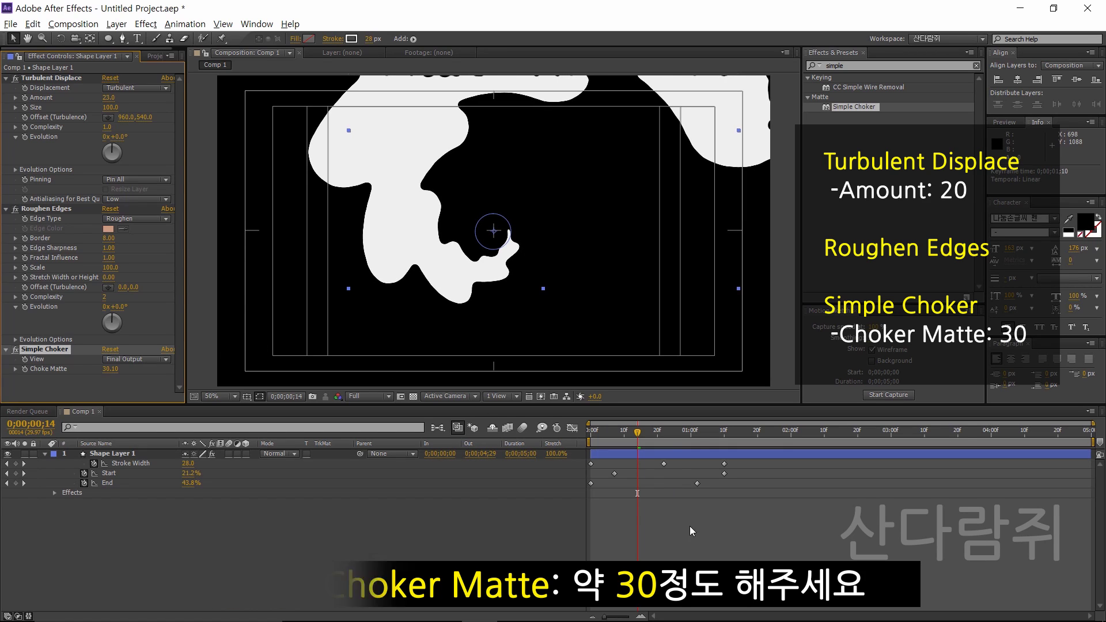
- Preview the liquid stroke animation from the first frame with all three effects applied
drag(637, 431, 591, 432)
key(space)
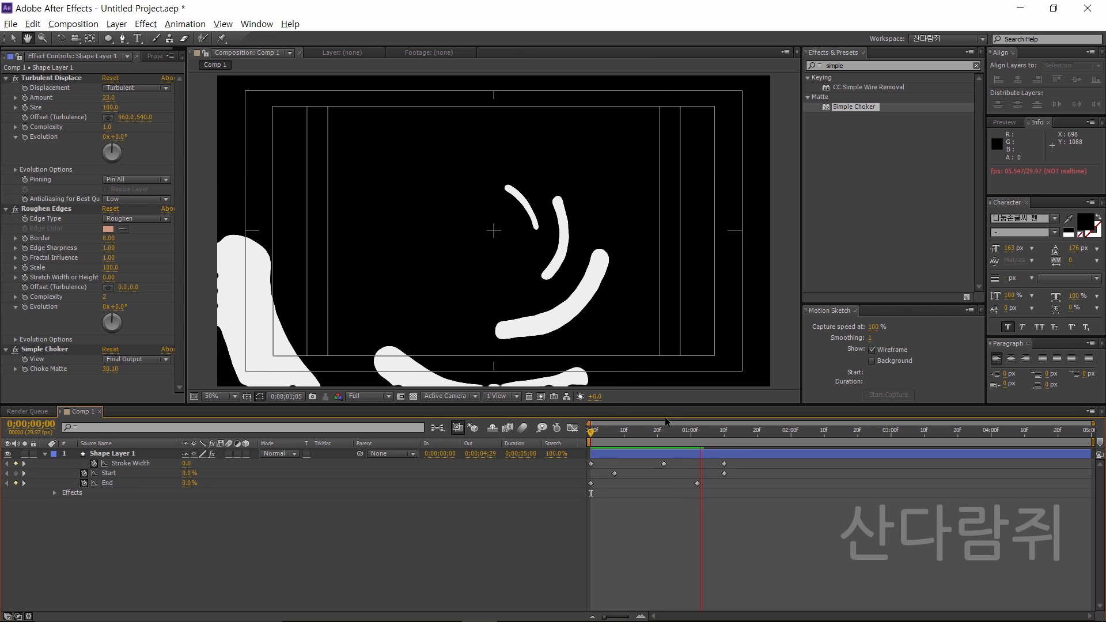
click(665, 455)
key(space)
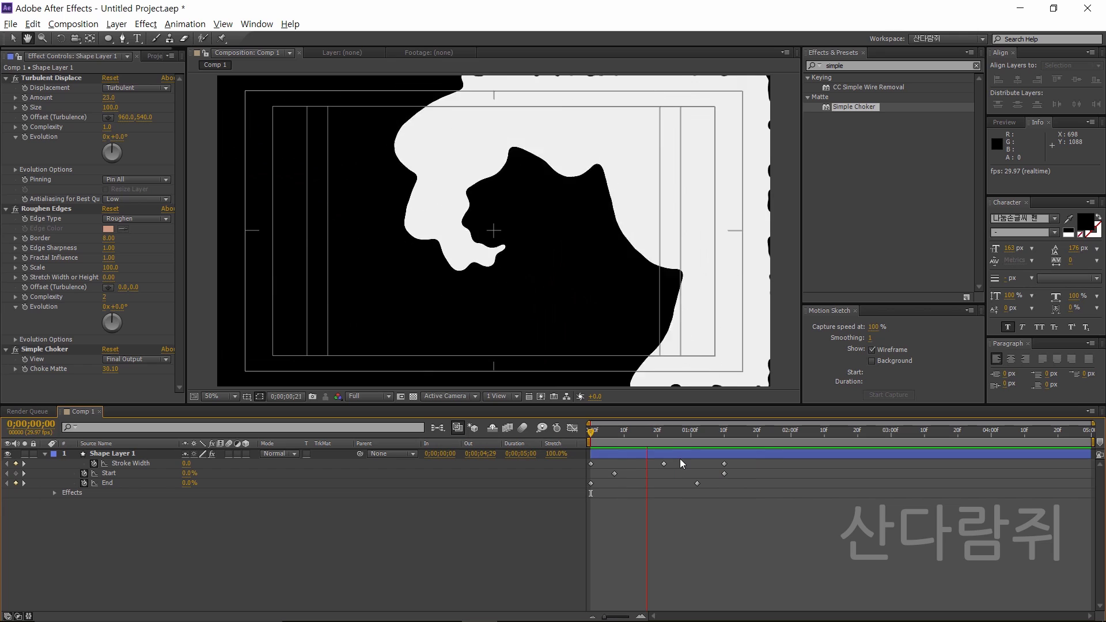
- Compress all Stroke Width, Start and End keyframes proportionally so the last ones fall at about 0;00;01;07
click(731, 494)
click(683, 454)
drag(727, 493, 586, 453)
click(615, 463)
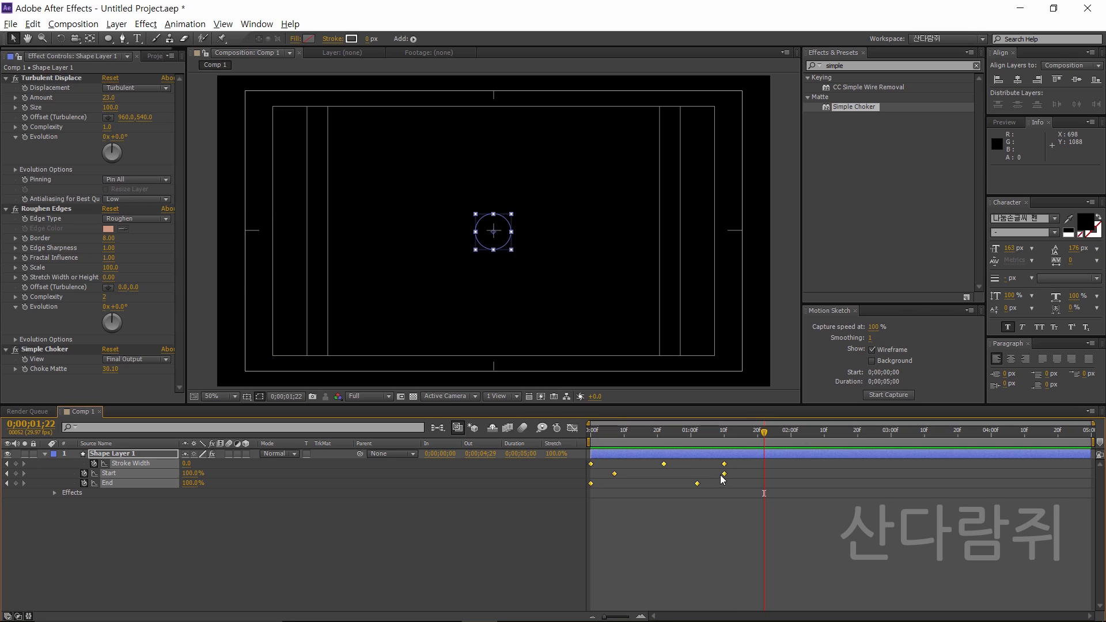
drag(724, 473, 717, 479)
drag(721, 474, 714, 474)
- Deselect the keyframes and preview the retimed animation from the first frame
drag(691, 426, 590, 431)
click(642, 502)
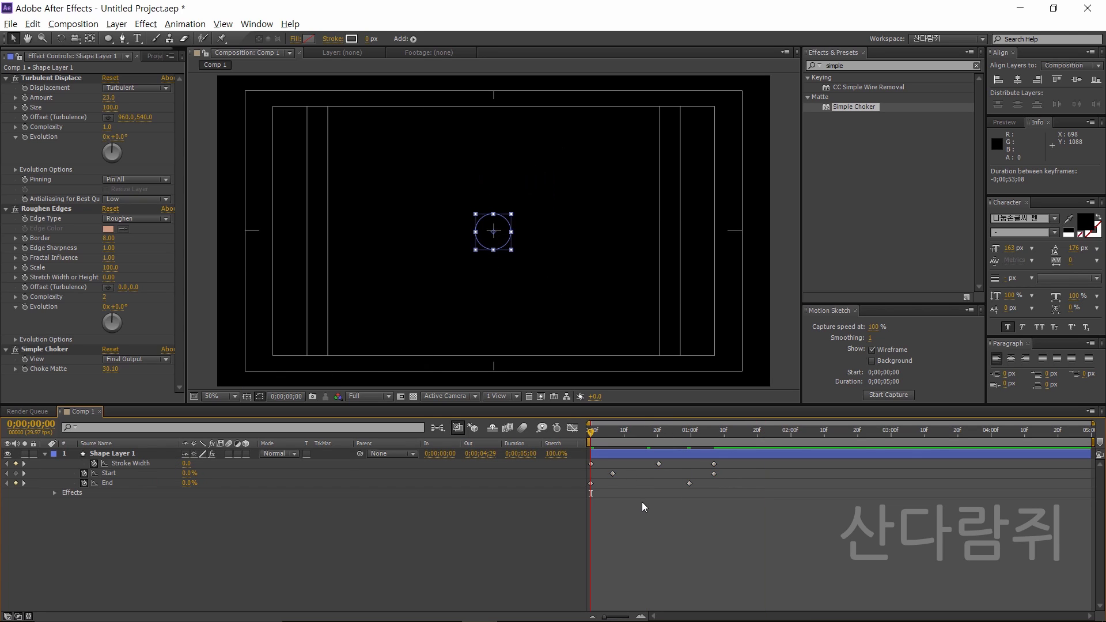
key(space)
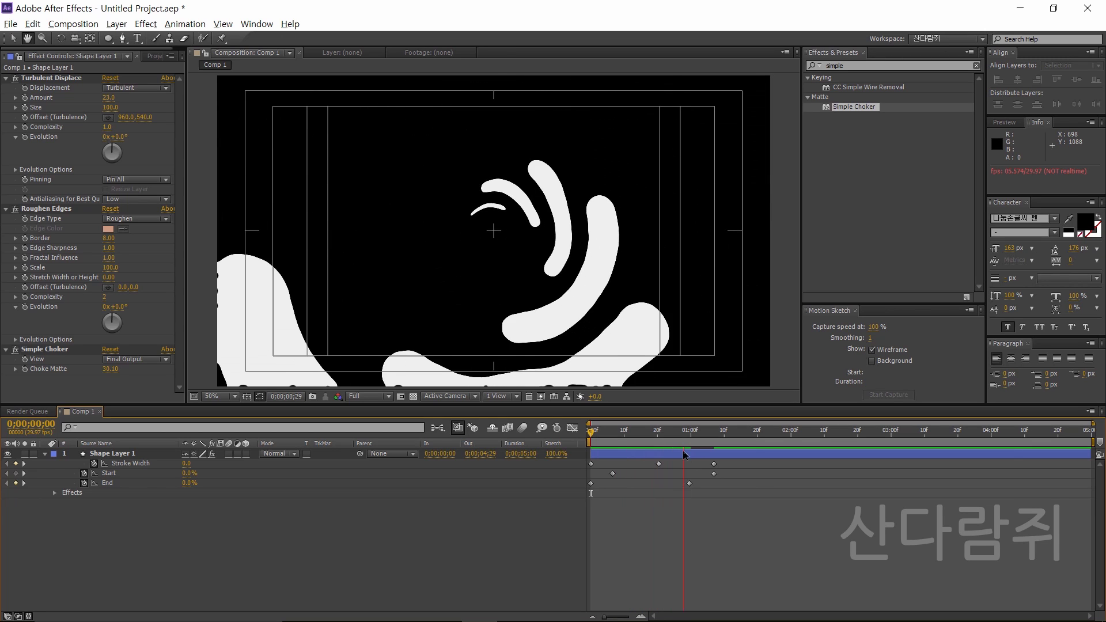
key(space)
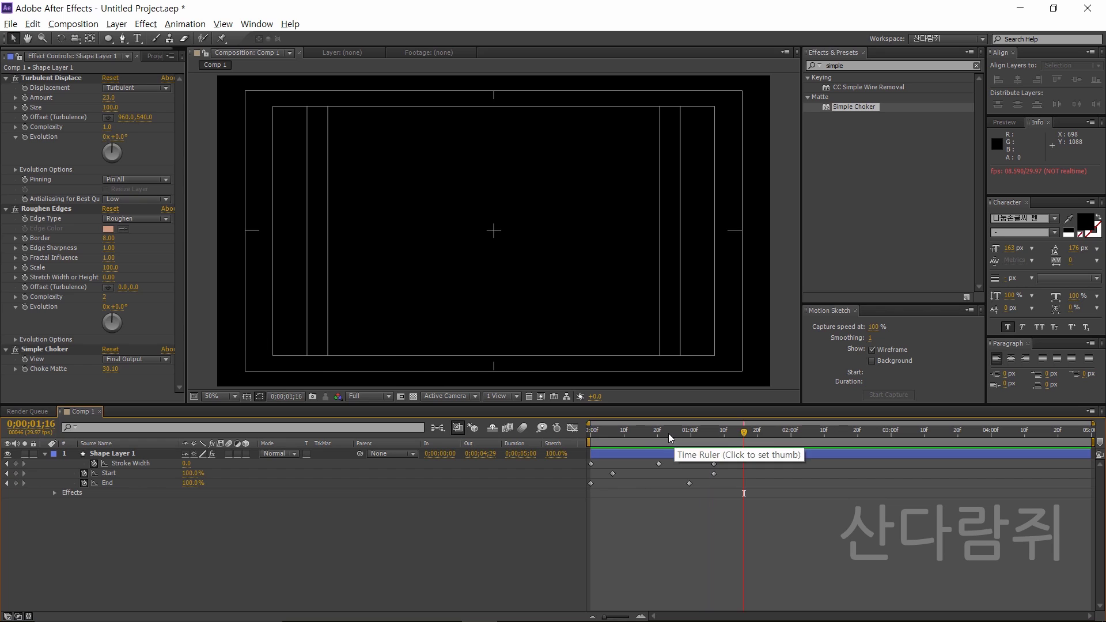
key(space)
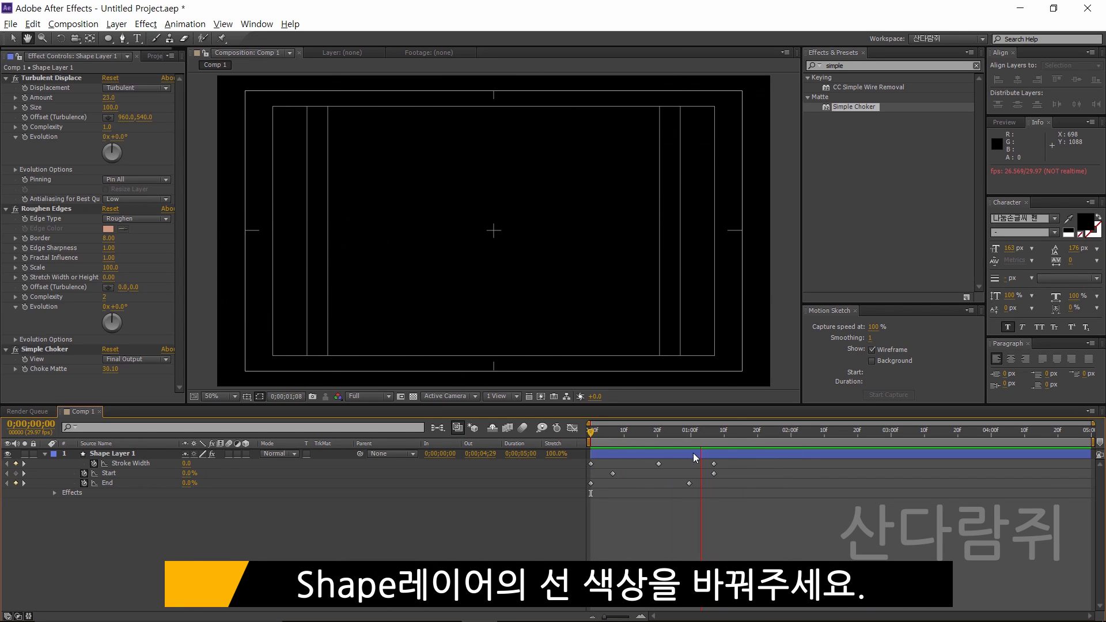
- Change Shape Layer 1's stroke color to light aqua 83FFEC, viewing the shape at 0;00;00;19
drag(670, 437, 654, 437)
click(646, 456)
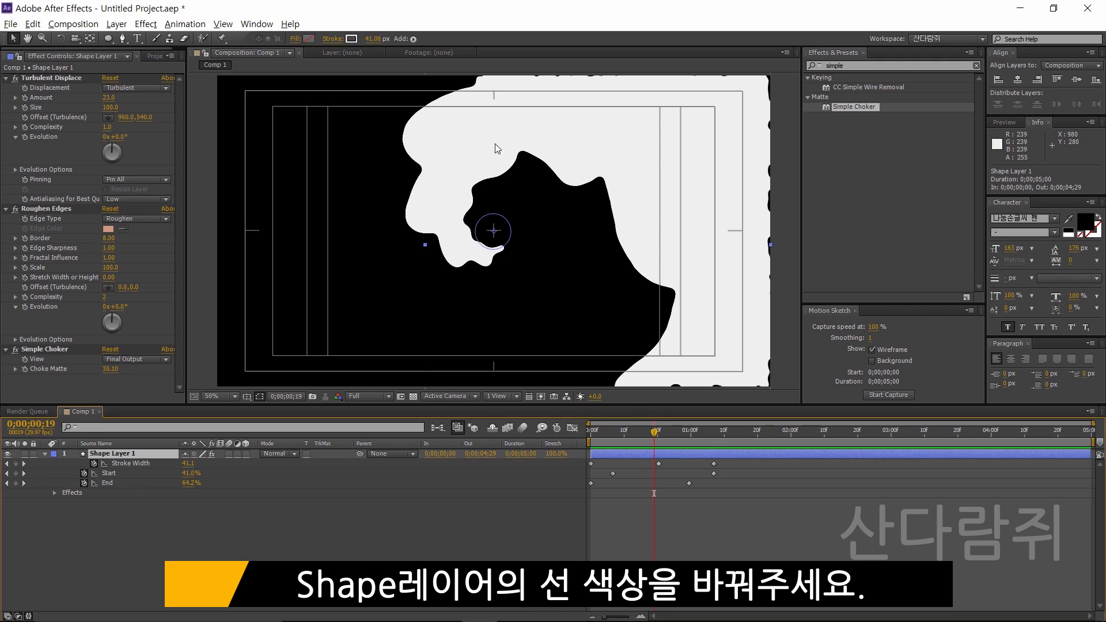
click(351, 39)
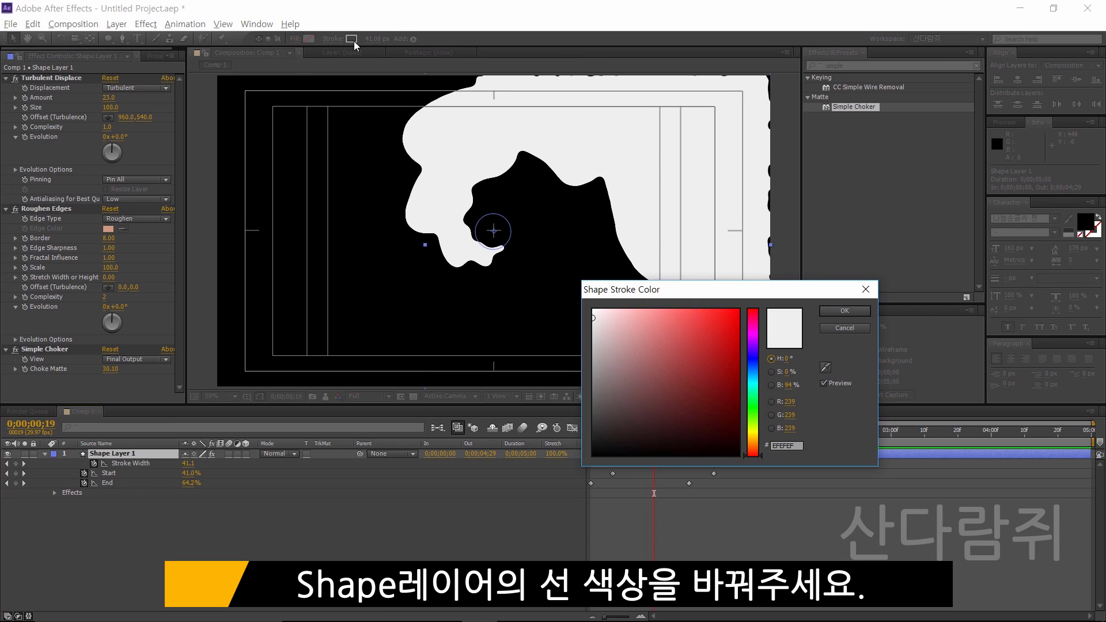
click(754, 407)
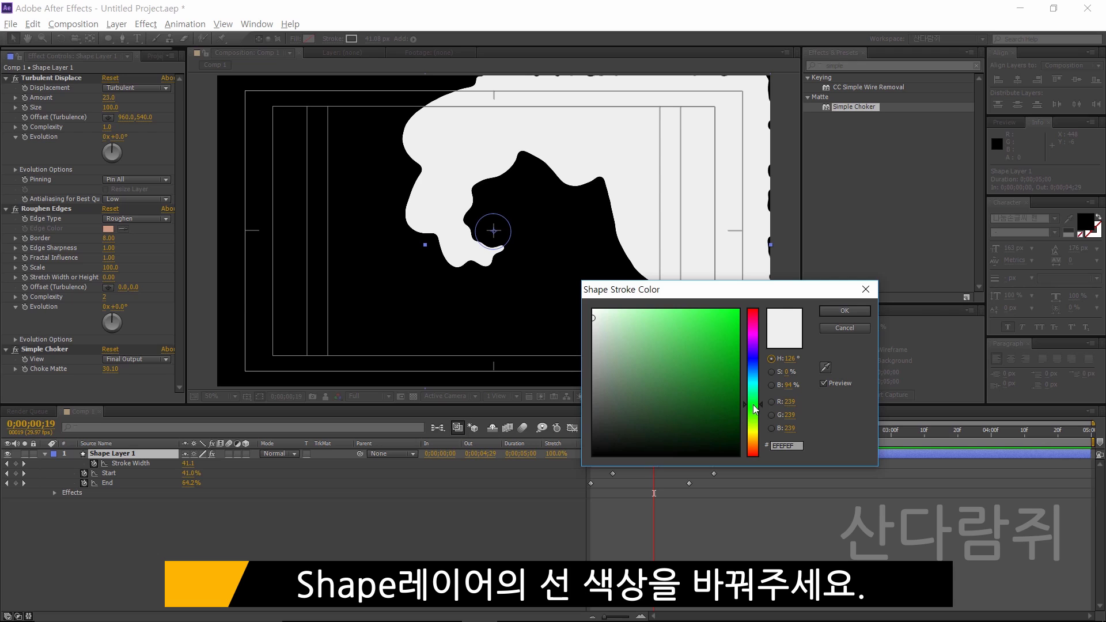
drag(755, 404, 759, 385)
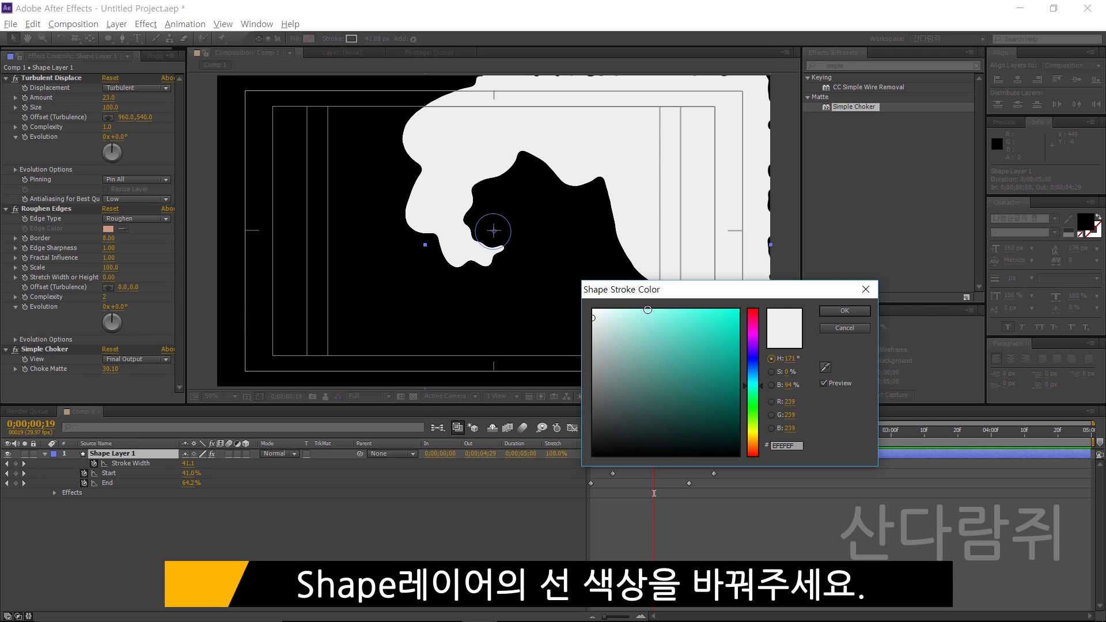
drag(651, 312, 664, 310)
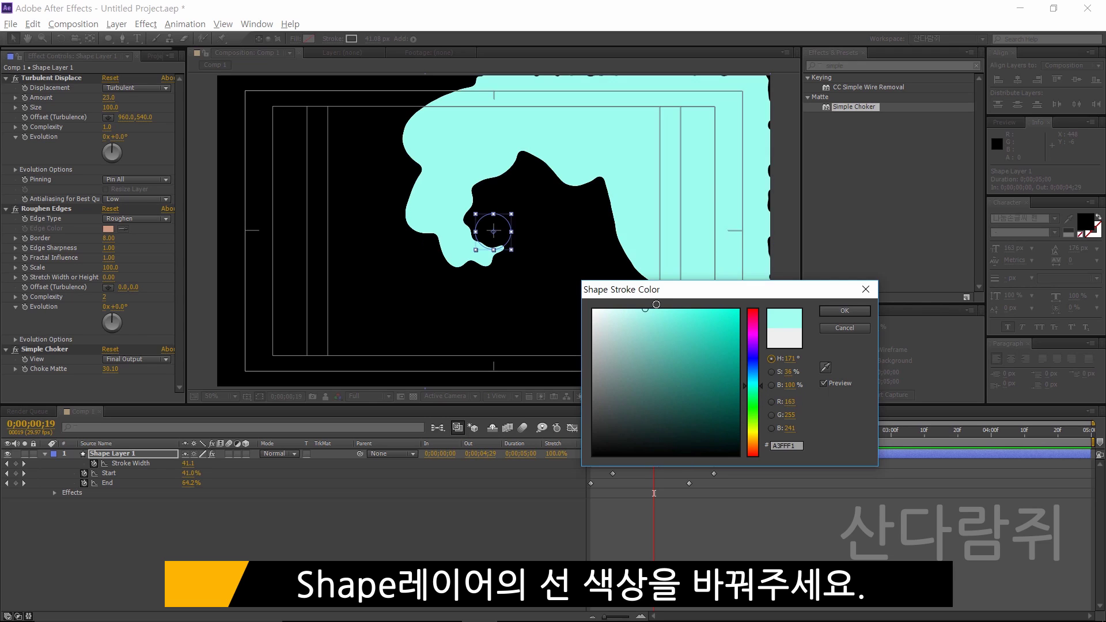
click(833, 316)
click(675, 495)
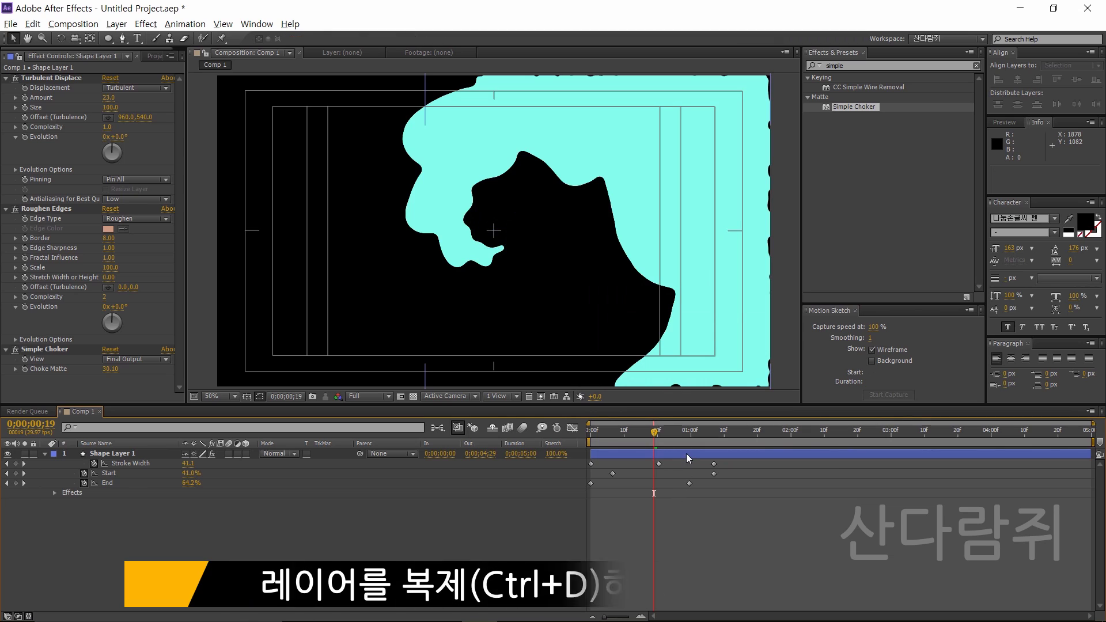
- Duplicate Shape Layer 1 with the copy starting at 0;00;00;02, and recolor the copy's stroke yellow EDFF77
click(685, 454)
key(ctrl+d)
drag(614, 453, 619, 456)
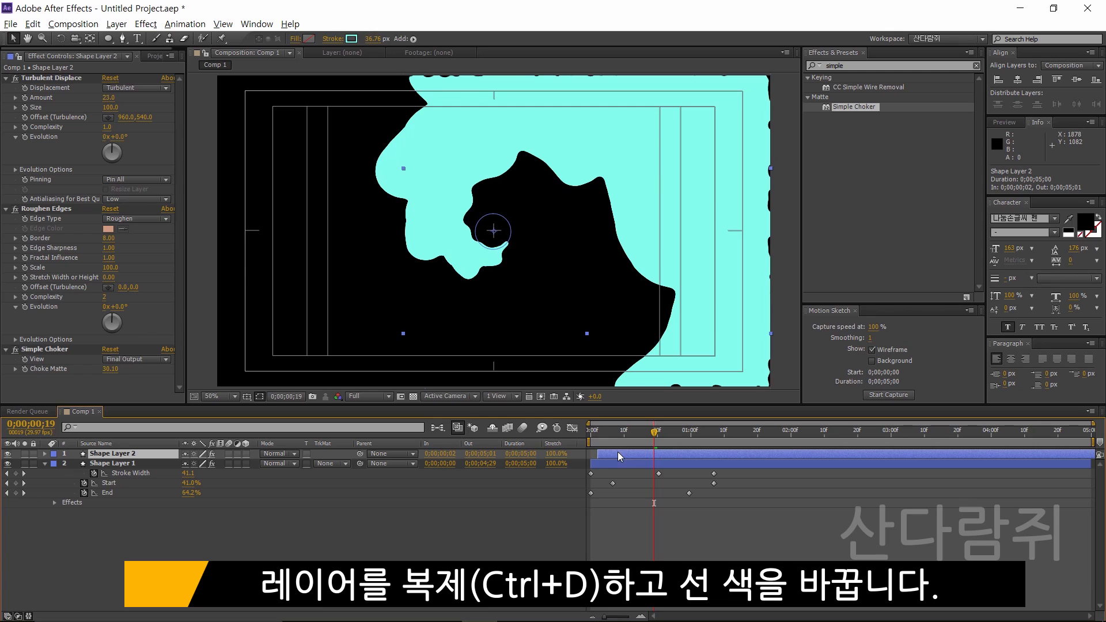
click(351, 39)
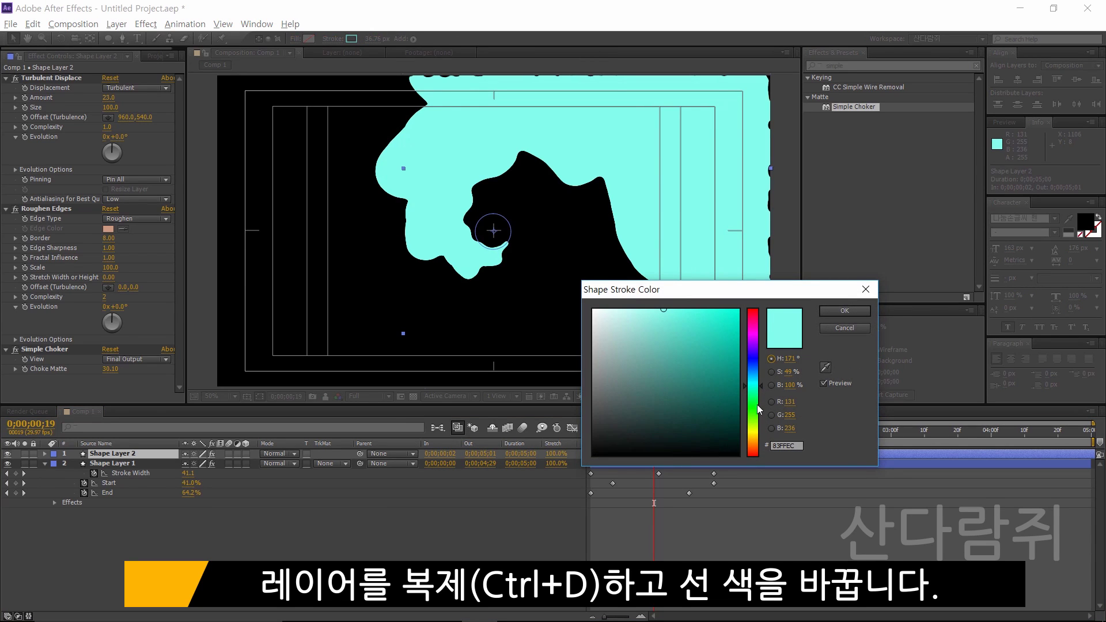
click(757, 428)
drag(681, 325, 670, 305)
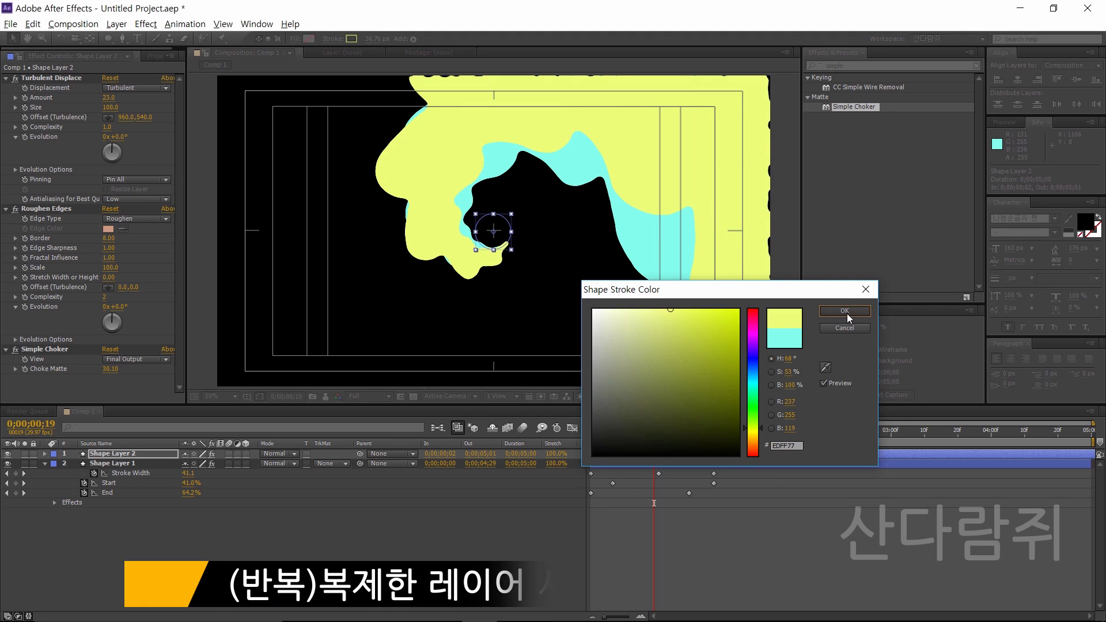
click(843, 314)
- Duplicate the yellow layer with the copy starting at 0;00;00;04, and recolor the copy's stroke pink FF77D4
click(693, 456)
key(ctrl+d)
drag(633, 453, 644, 456)
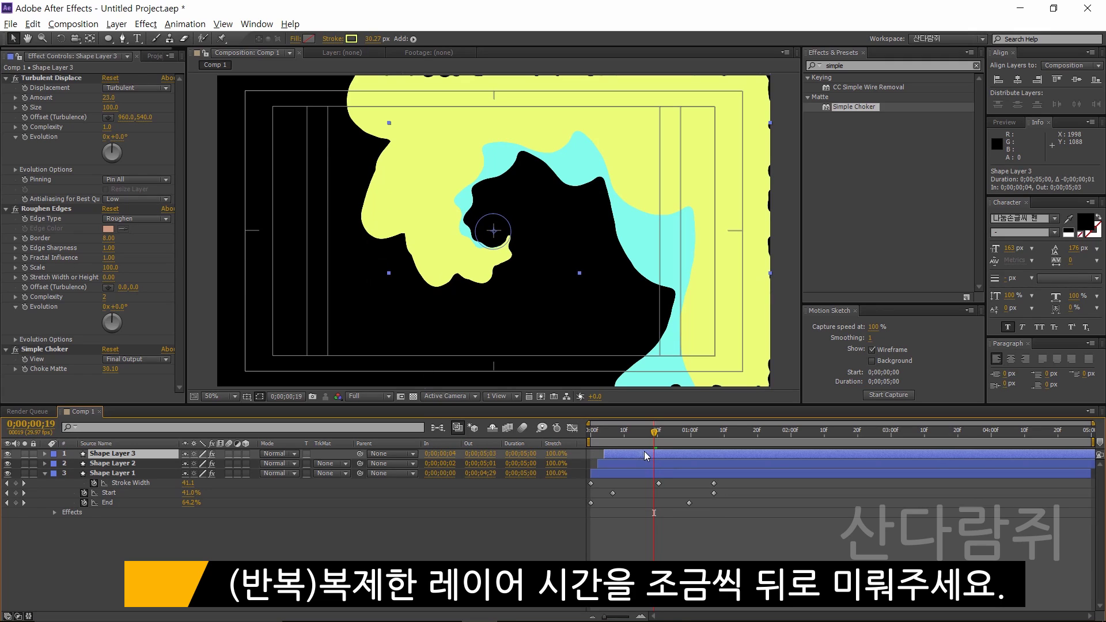
click(352, 39)
click(753, 326)
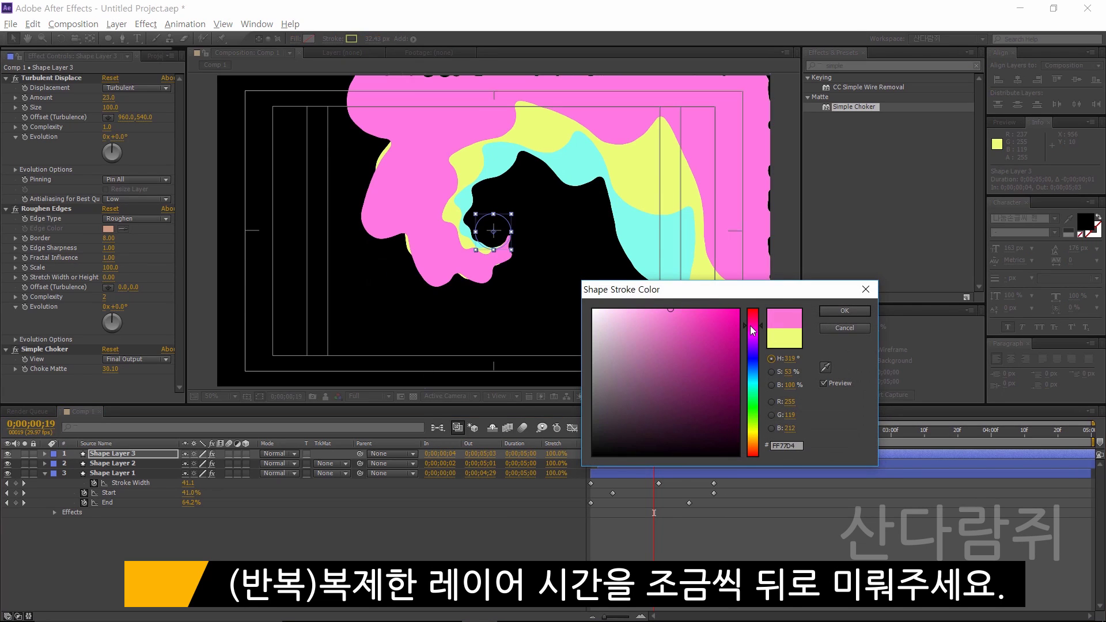
key(Return)
- Duplicate the pink layer with the copy starting at 0;00;00;06, and recolor the copy's stroke green 77FF77
key(ctrl+d)
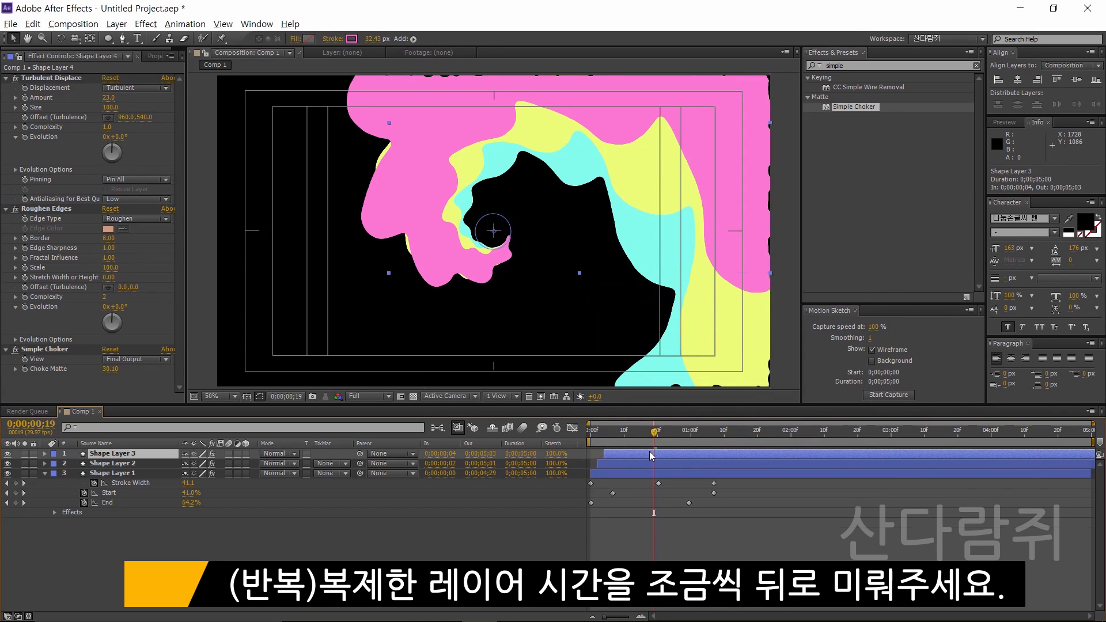
drag(639, 455, 646, 455)
click(351, 39)
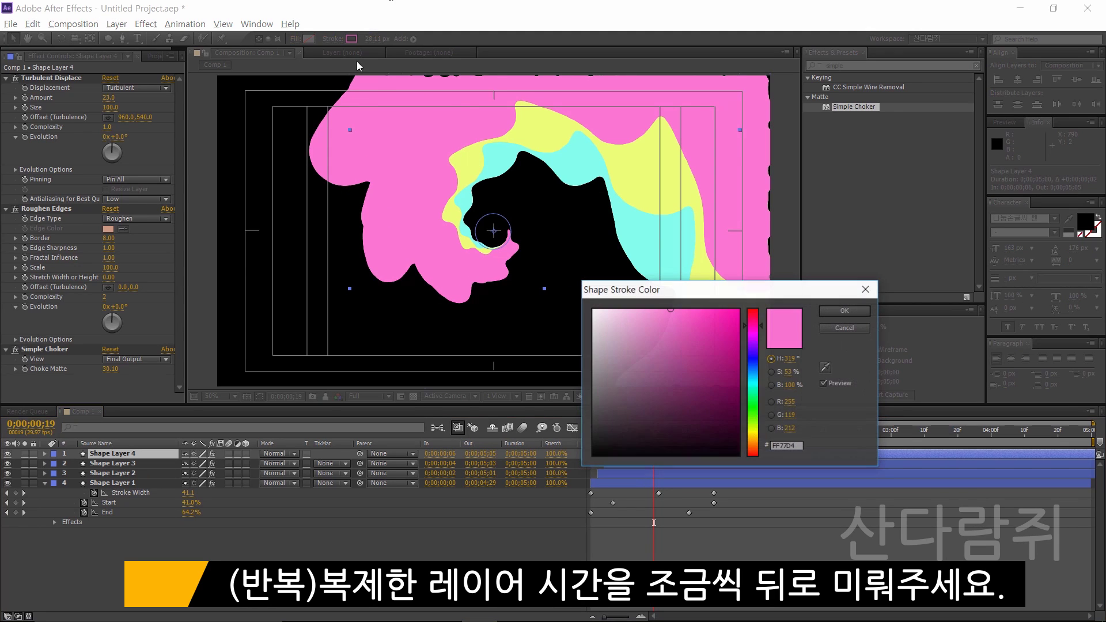
drag(756, 381, 757, 412)
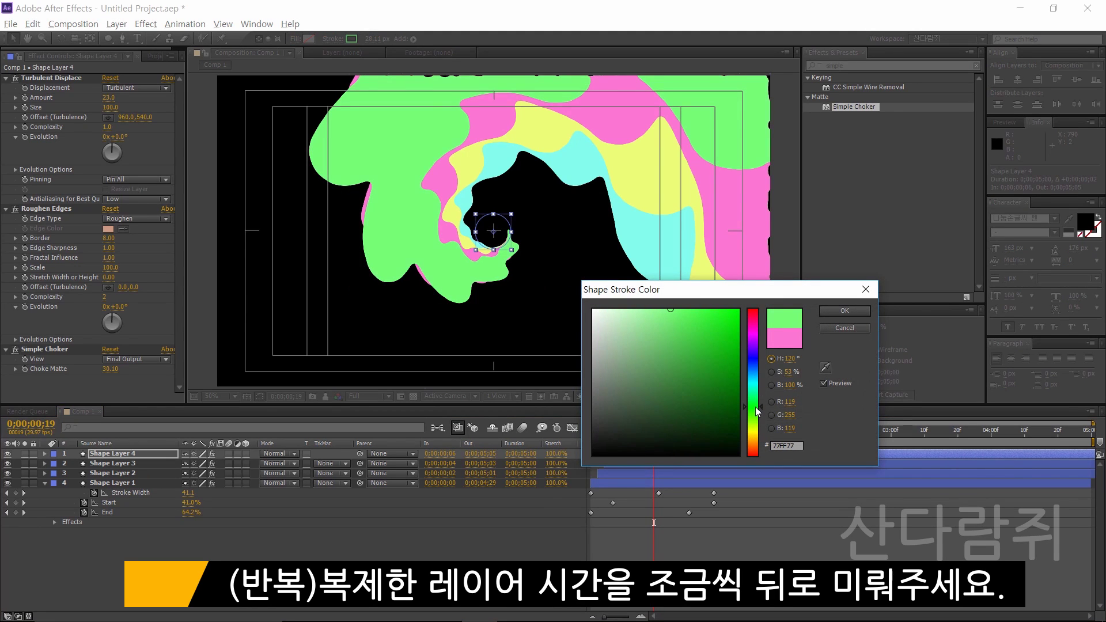
click(844, 311)
- Duplicate the green layer with the copy starting at 0;00;00;08, and recolor the copy's stroke dark brown
click(667, 454)
drag(666, 454, 673, 454)
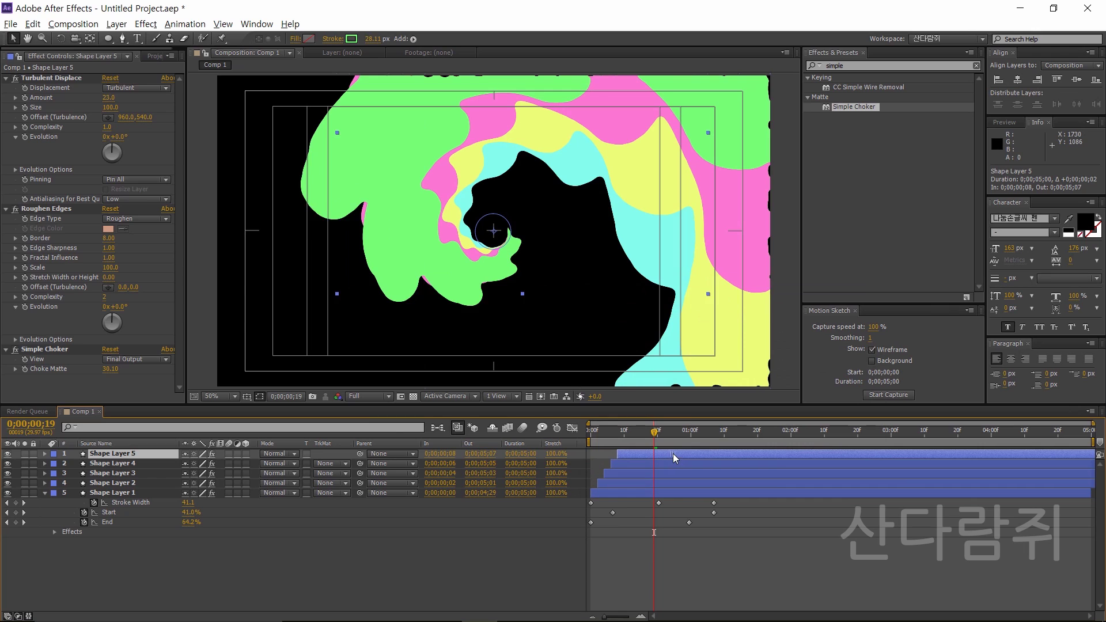
click(351, 39)
click(753, 436)
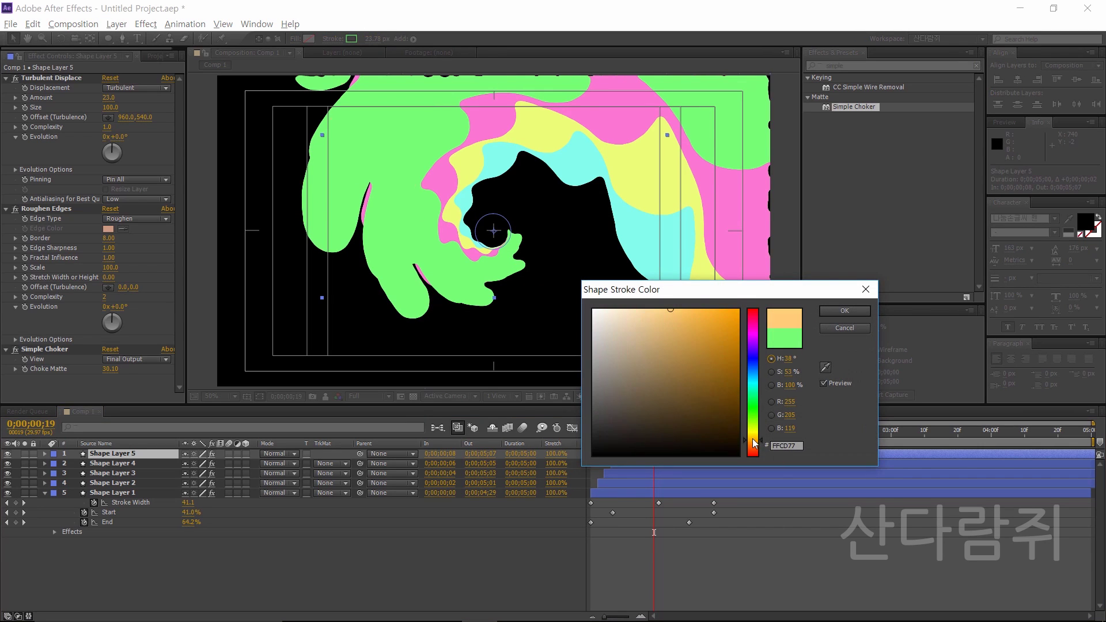
drag(728, 415, 753, 396)
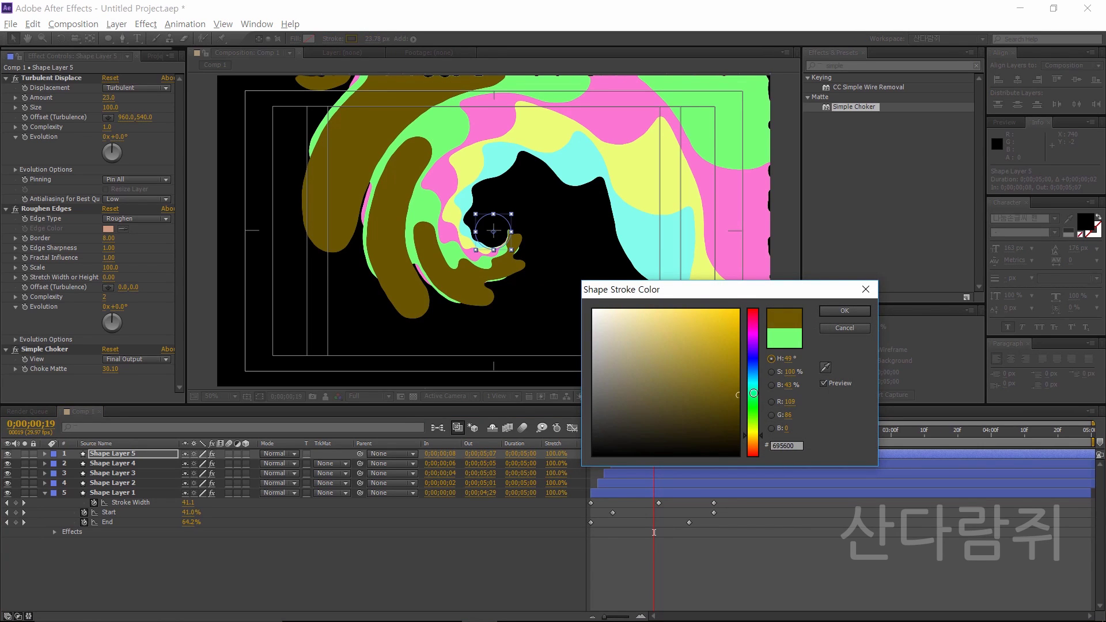
click(845, 311)
- Duplicate the brown layer with the copy starting at 0;00;00;10, and recolor the copy's stroke dark red 6D001F
key(ctrl+d)
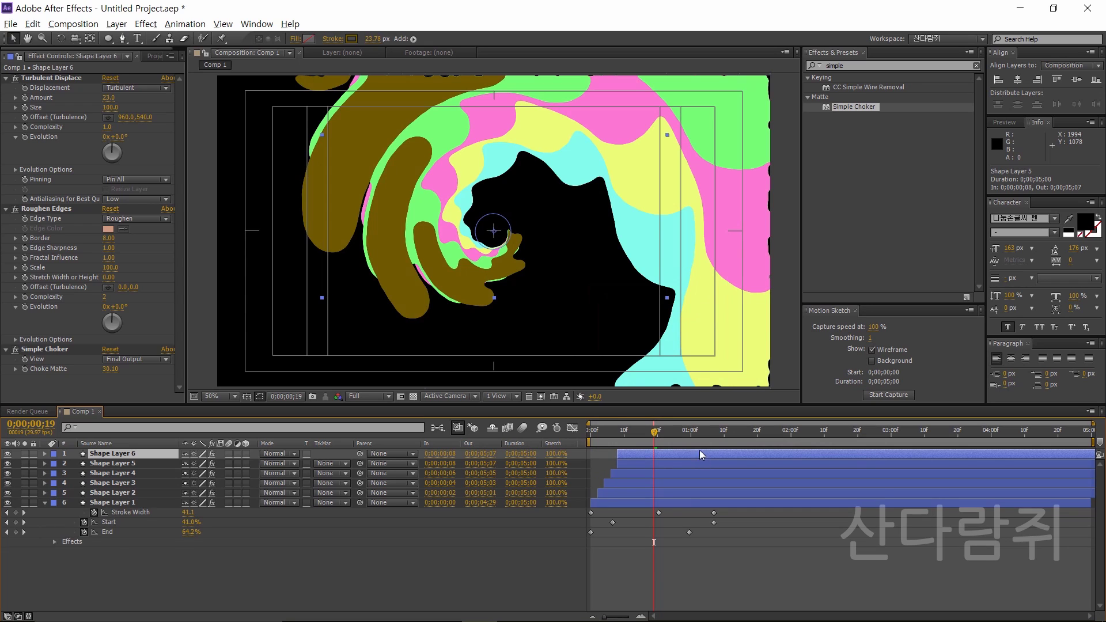
drag(673, 454, 680, 454)
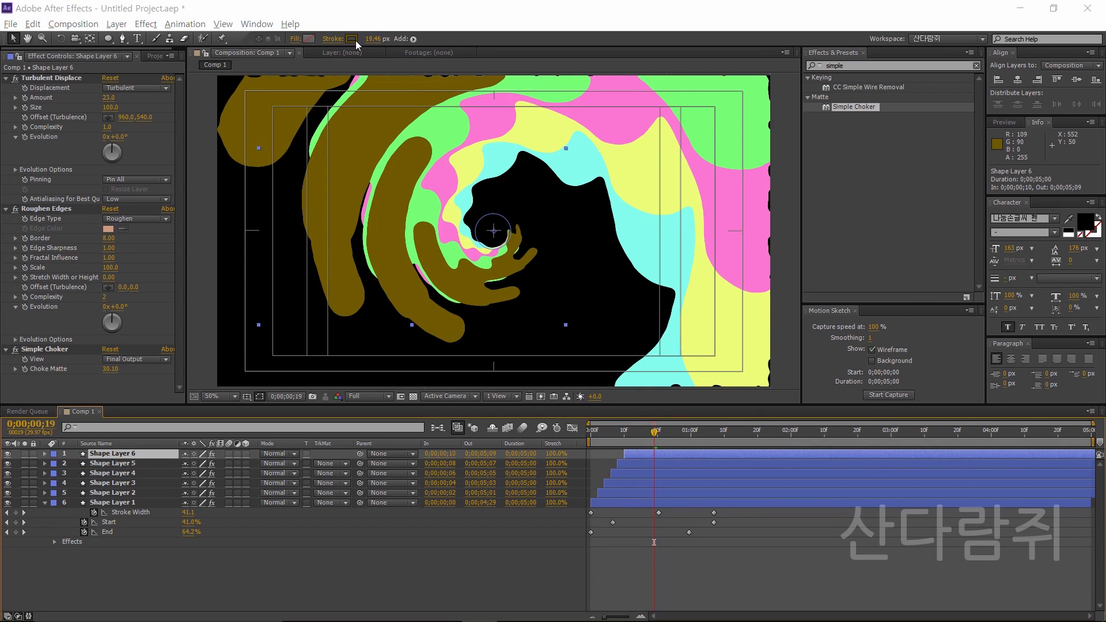
click(352, 39)
click(755, 360)
drag(756, 362, 755, 316)
click(844, 311)
- Duplicate the dark red layer with the copy starting at 0;00;00;12, and recolor the copy's stroke bright yellow FFF600
click(668, 455)
key(ctrl+d)
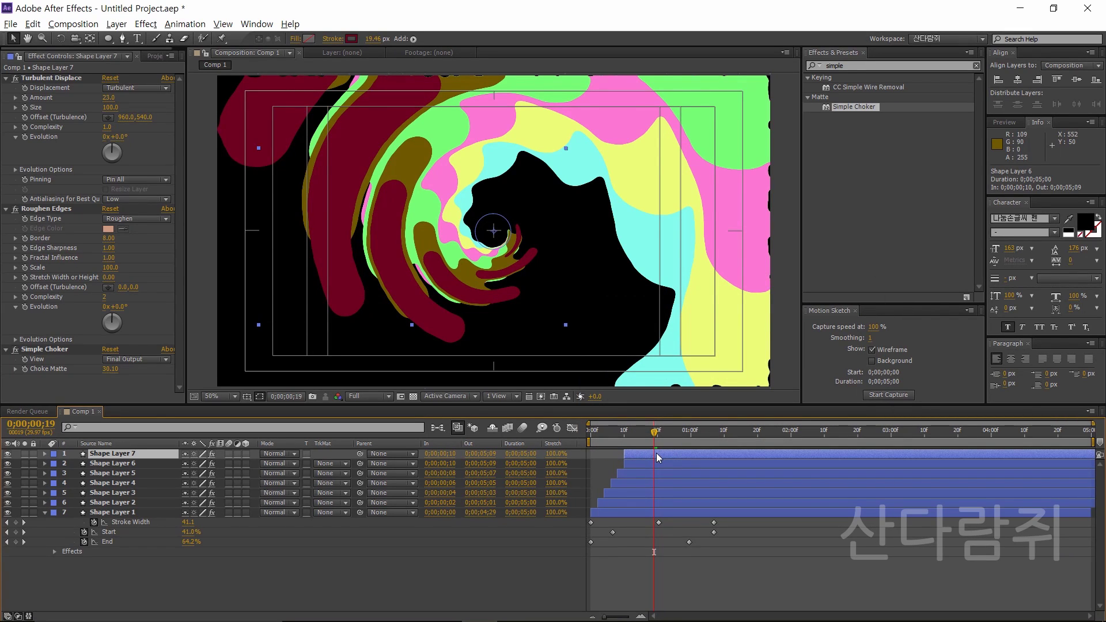
key(alt+Page_Down)
click(352, 39)
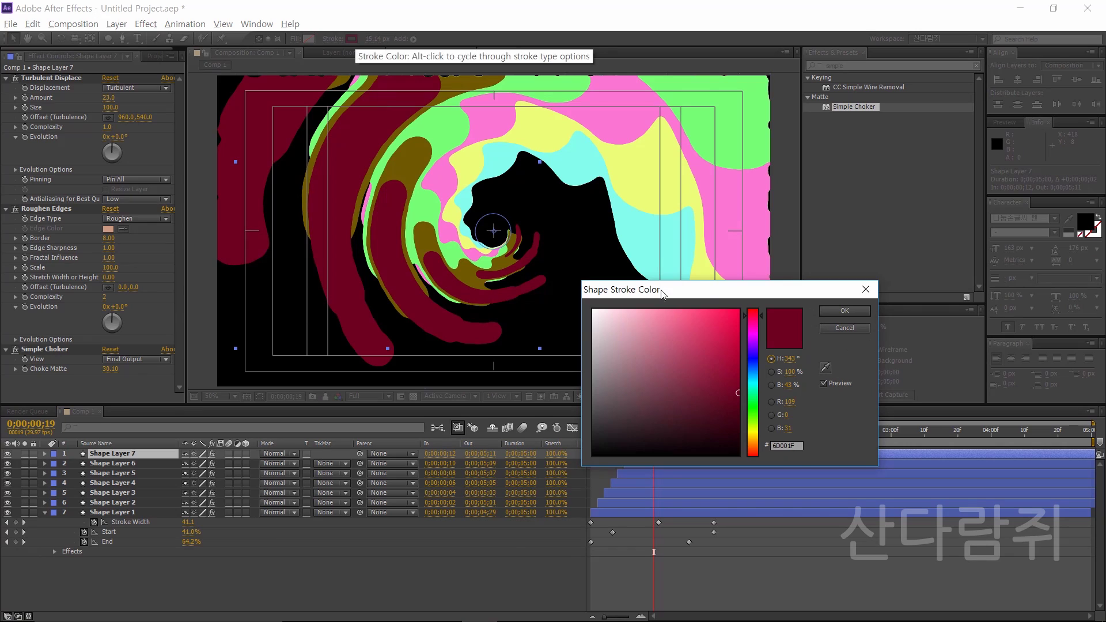
drag(748, 419, 758, 433)
drag(720, 344, 746, 297)
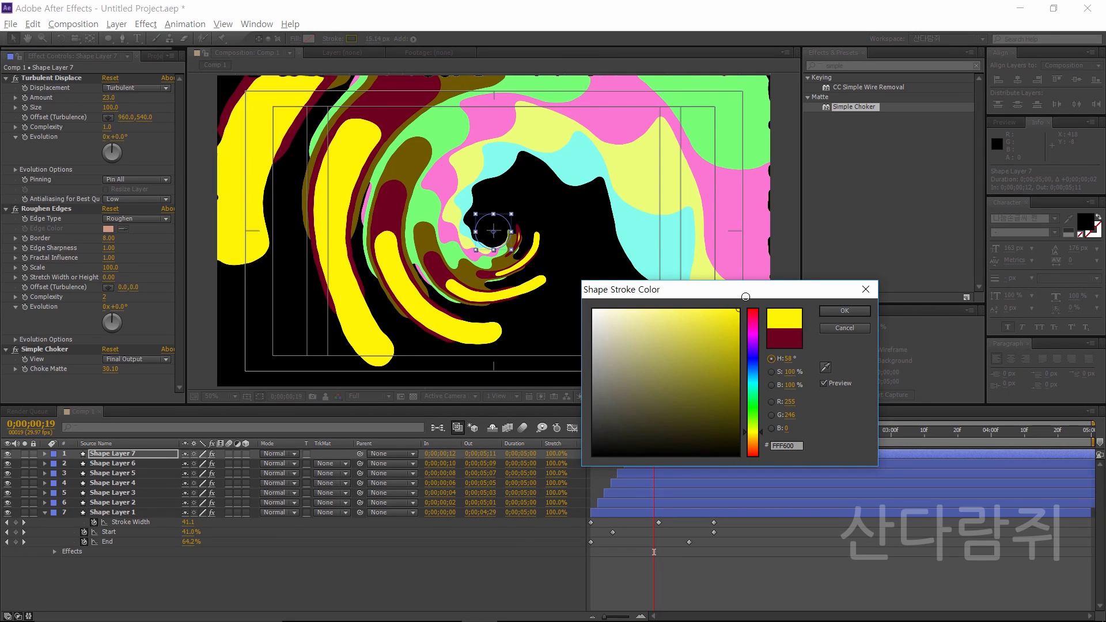
click(859, 308)
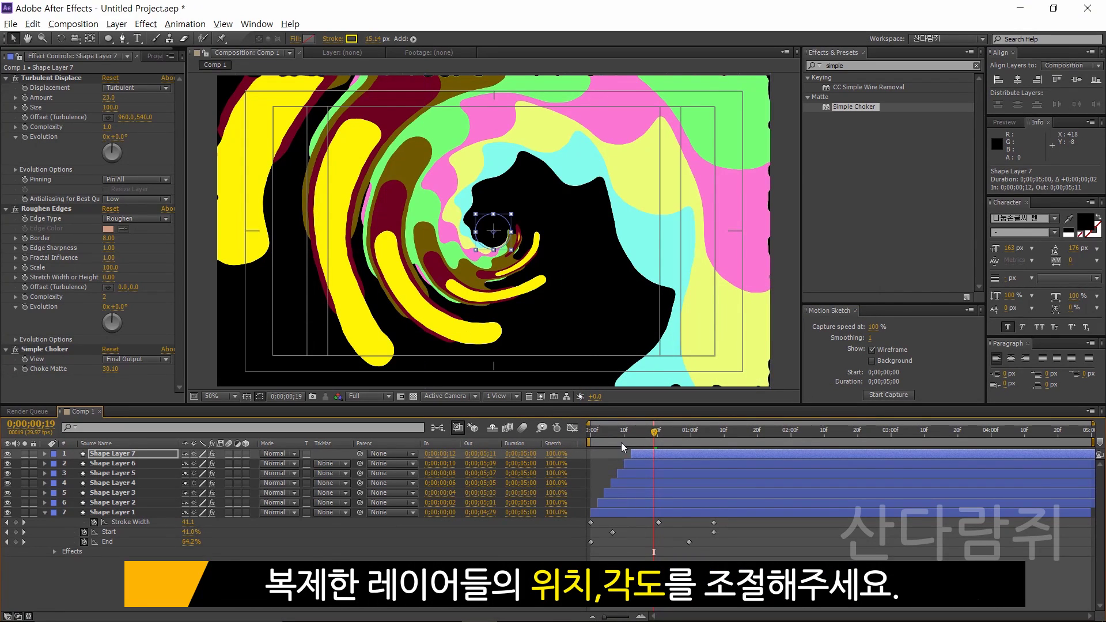
- Preview the opening frames of the layered animation to examine how the seven strokes overlap
drag(626, 431, 598, 438)
key(space)
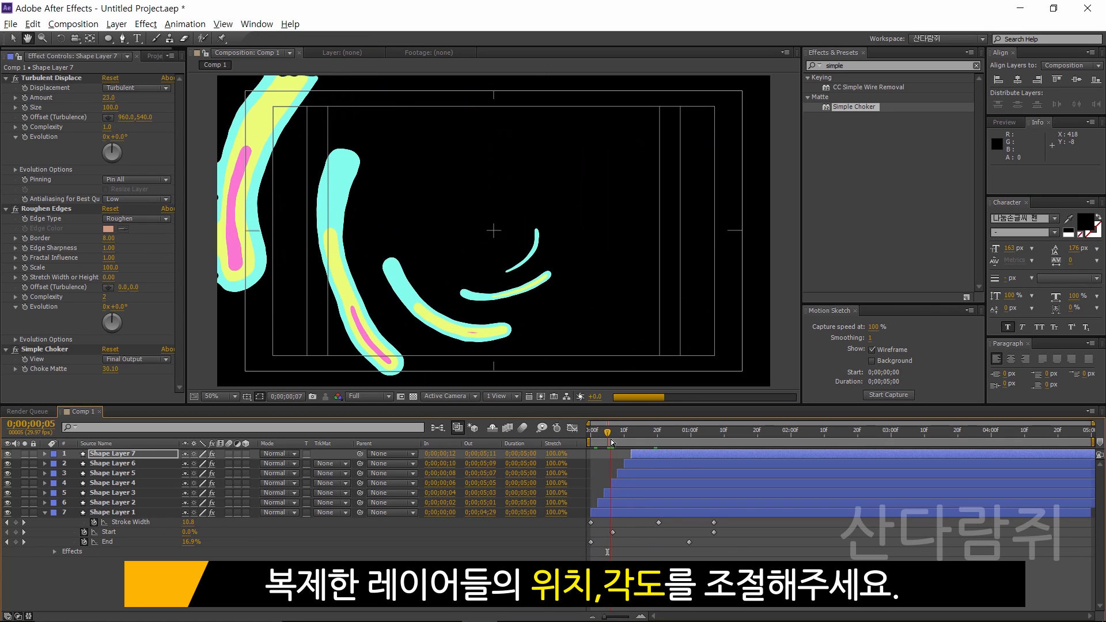
mouse_move(623, 438)
mouse_down()
mouse_move(604, 437)
mouse_move(626, 443)
mouse_up()
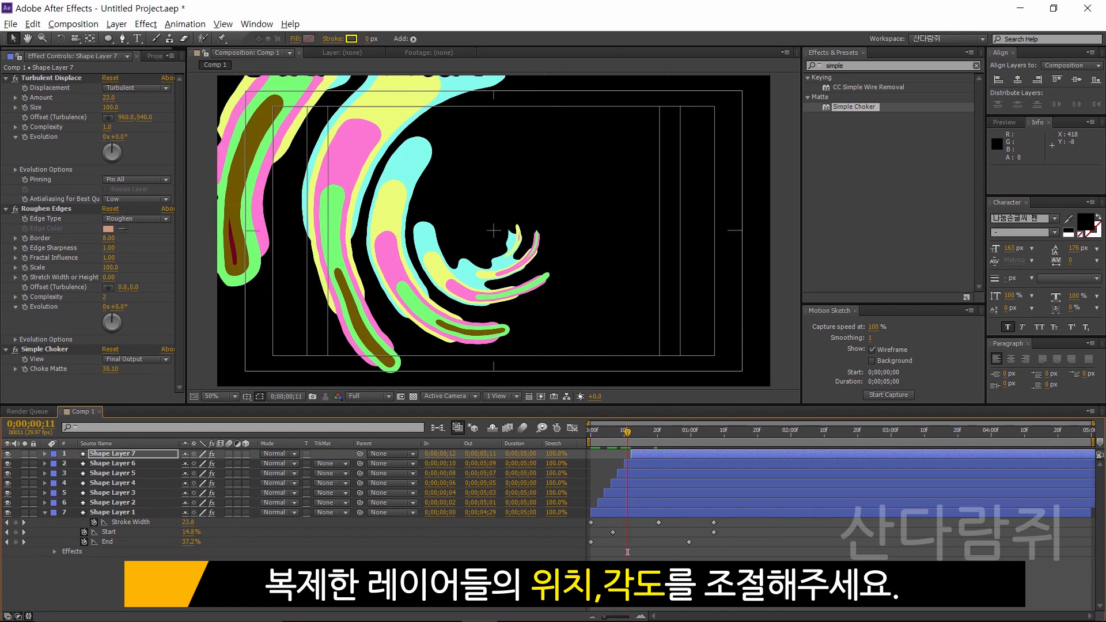
key(F2)
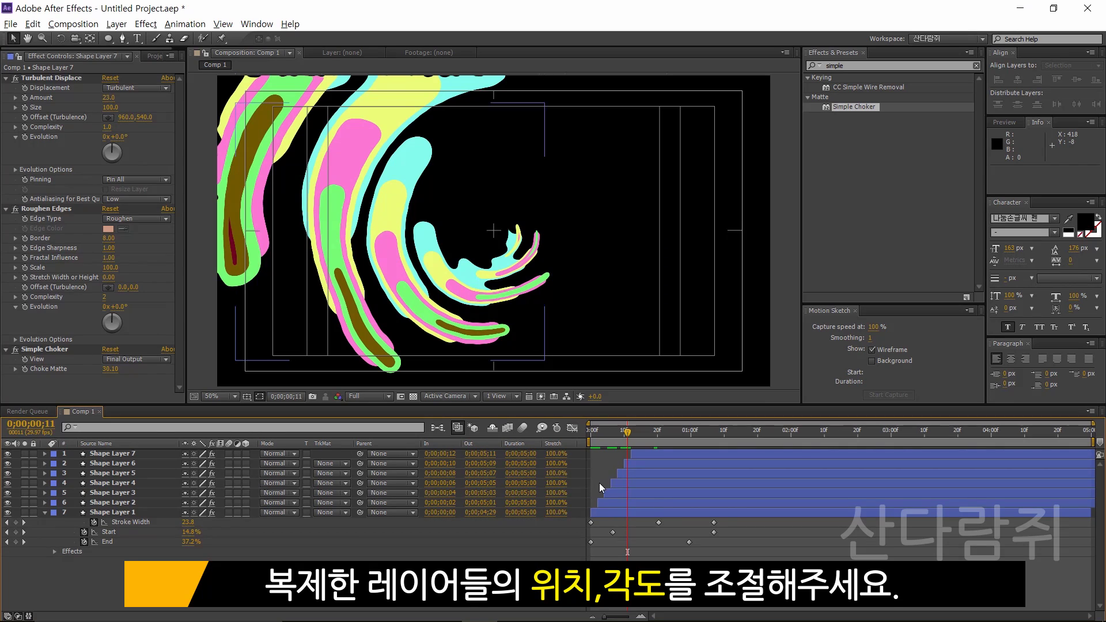
alt+scroll(600, 482, up, 3)
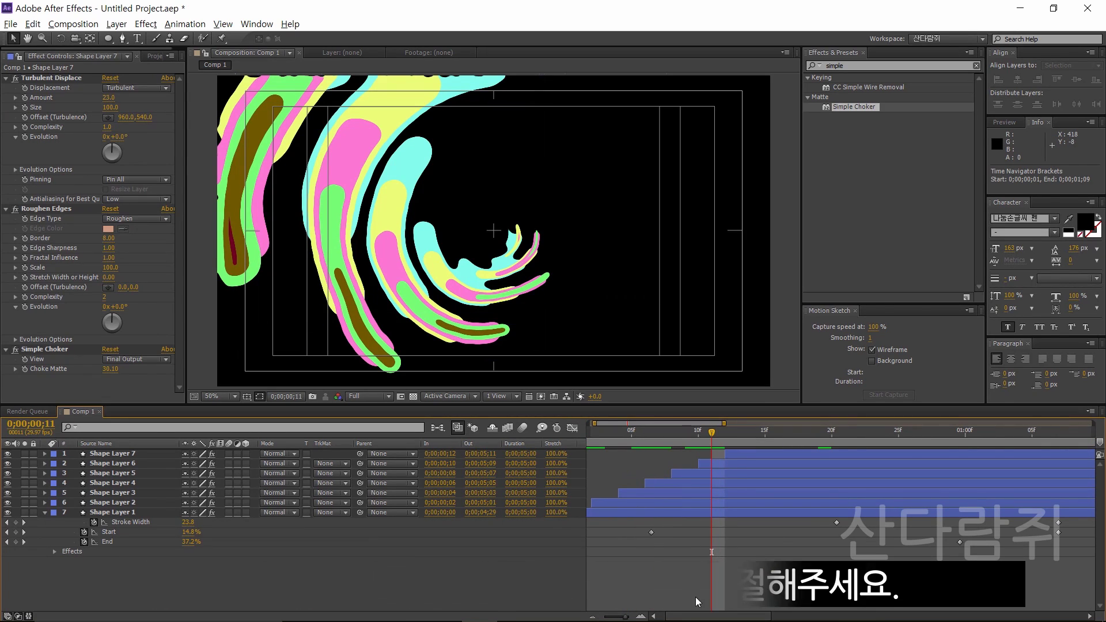
click(653, 616)
drag(614, 435, 703, 436)
- Move Shape Layer 2 slightly to the right and down, to position about 1070, 558, while viewing 0;00;00;13
click(648, 502)
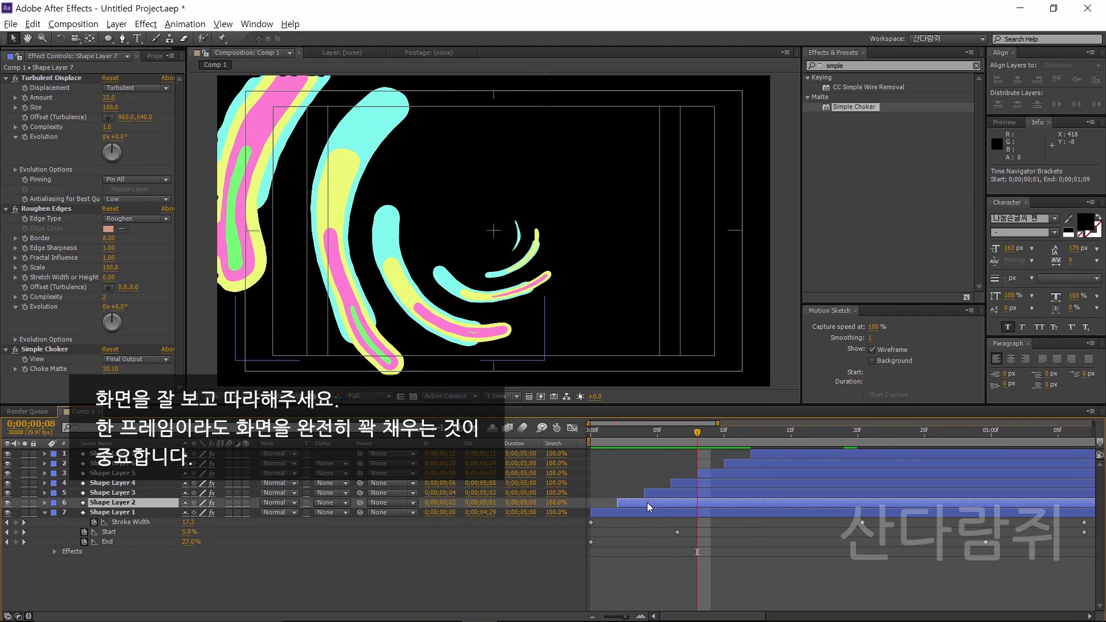
click(769, 433)
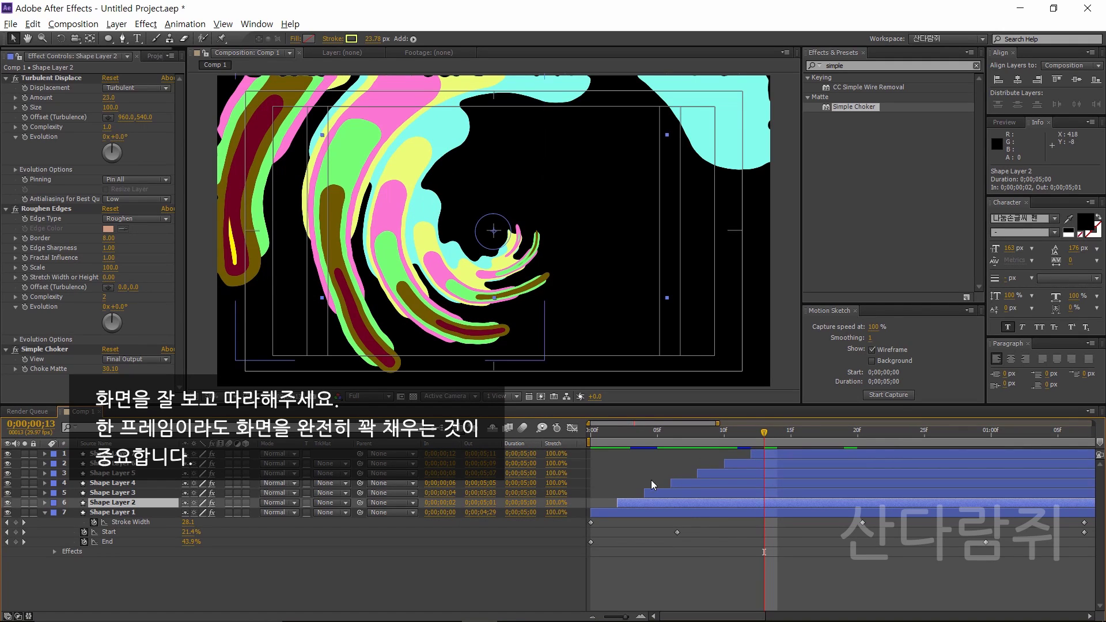
drag(387, 216, 426, 224)
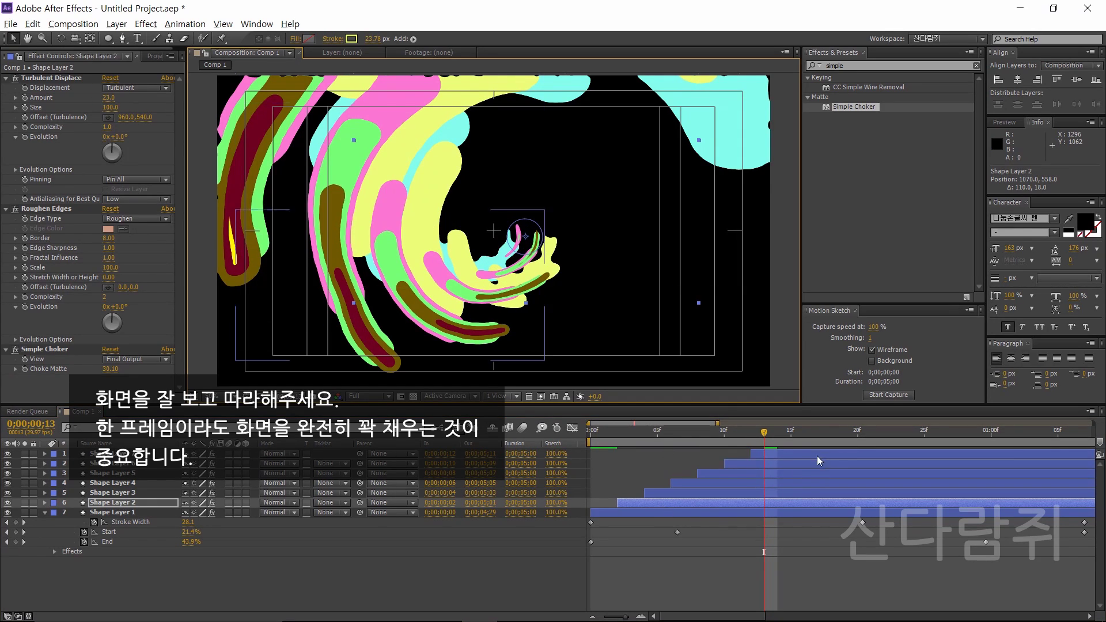
- Reveal the keyframed properties of all seven shape layers in the timeline, then deselect the layers
click(763, 510)
shift+click(782, 454)
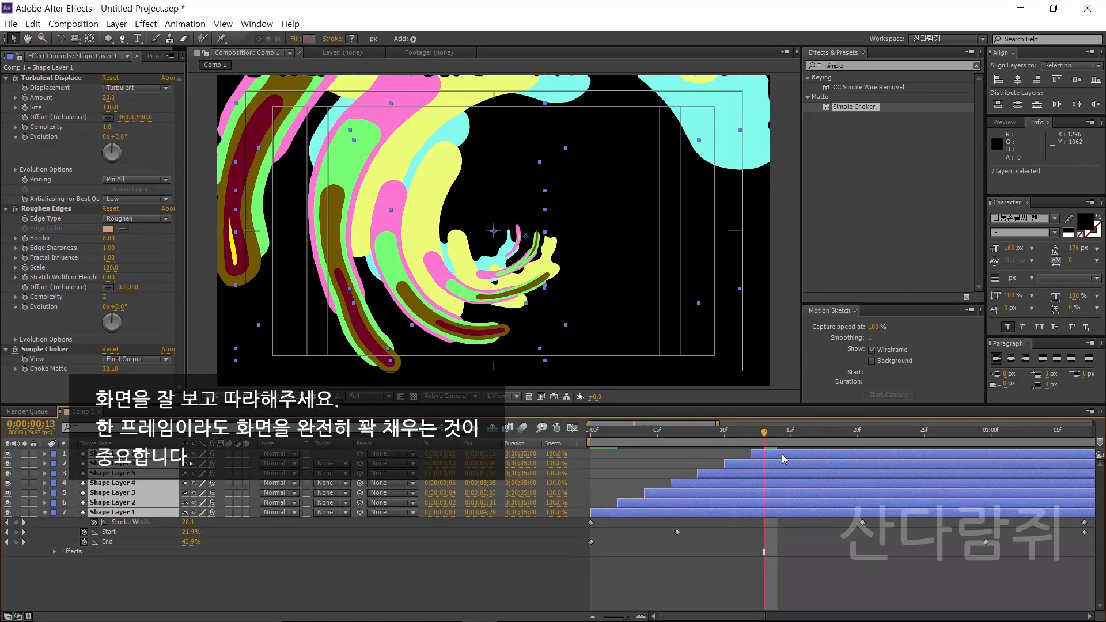
key(u)
key(u)
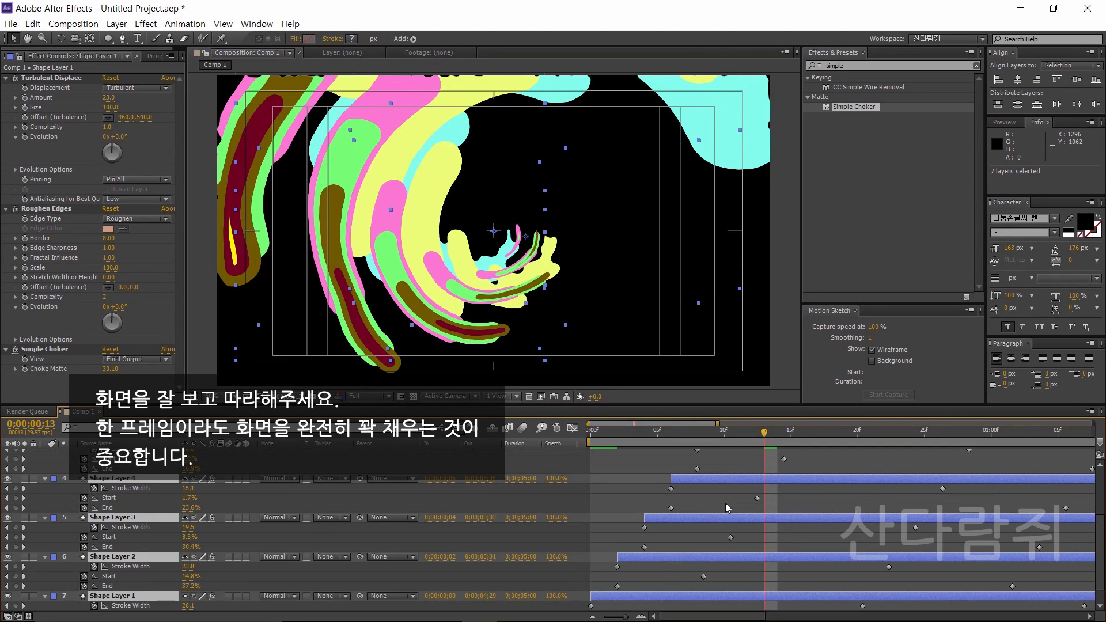
key(minus)
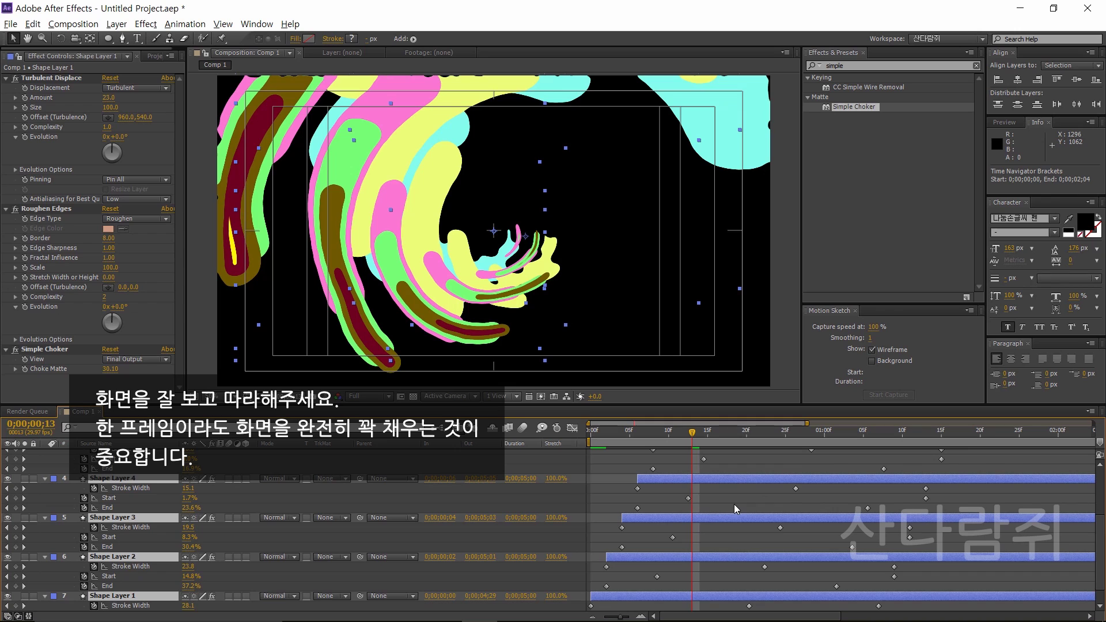
click(695, 586)
scroll(733, 551, down, 1)
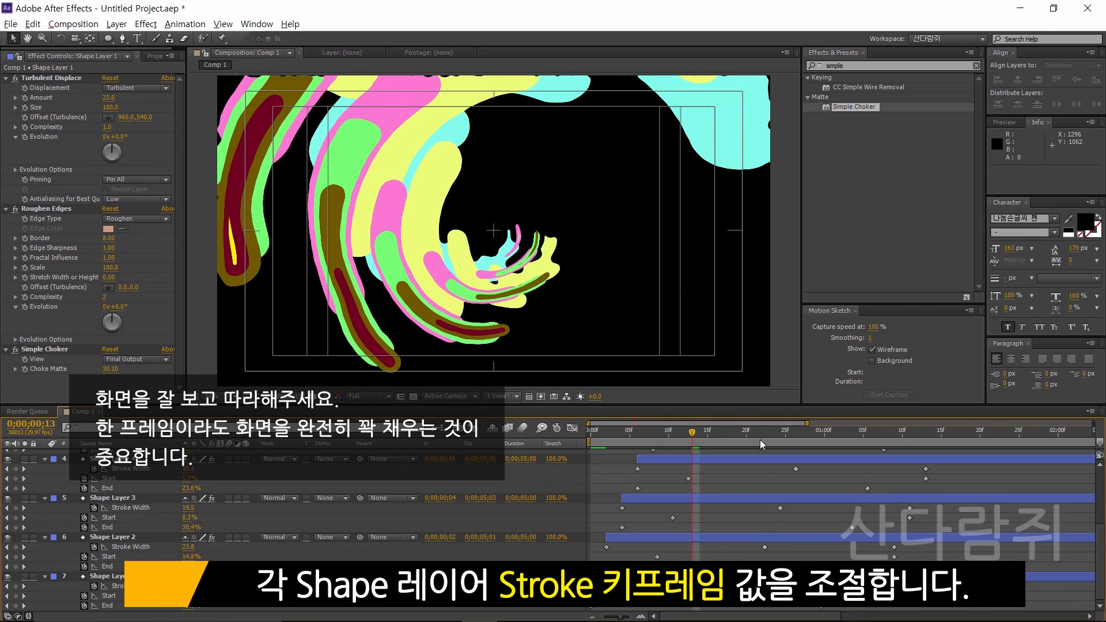
- Increase Shape Layer 2's Stroke Width keyframe at 0;00;00;22, giving a width of about 54 at 0;00;00;24
click(755, 433)
click(778, 540)
click(763, 433)
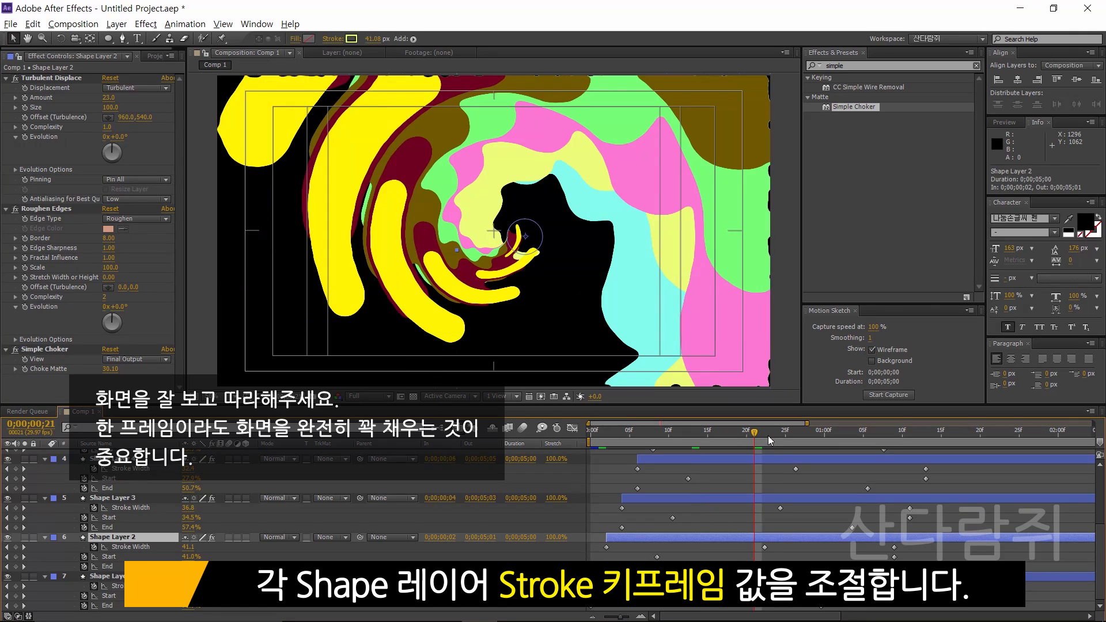
click(765, 547)
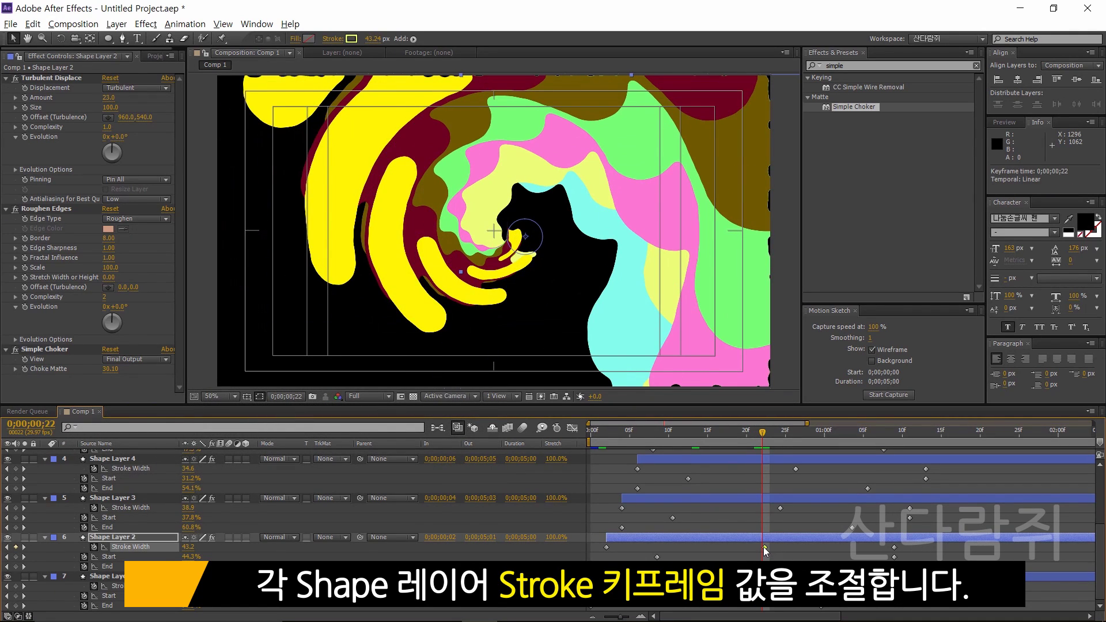
click(768, 433)
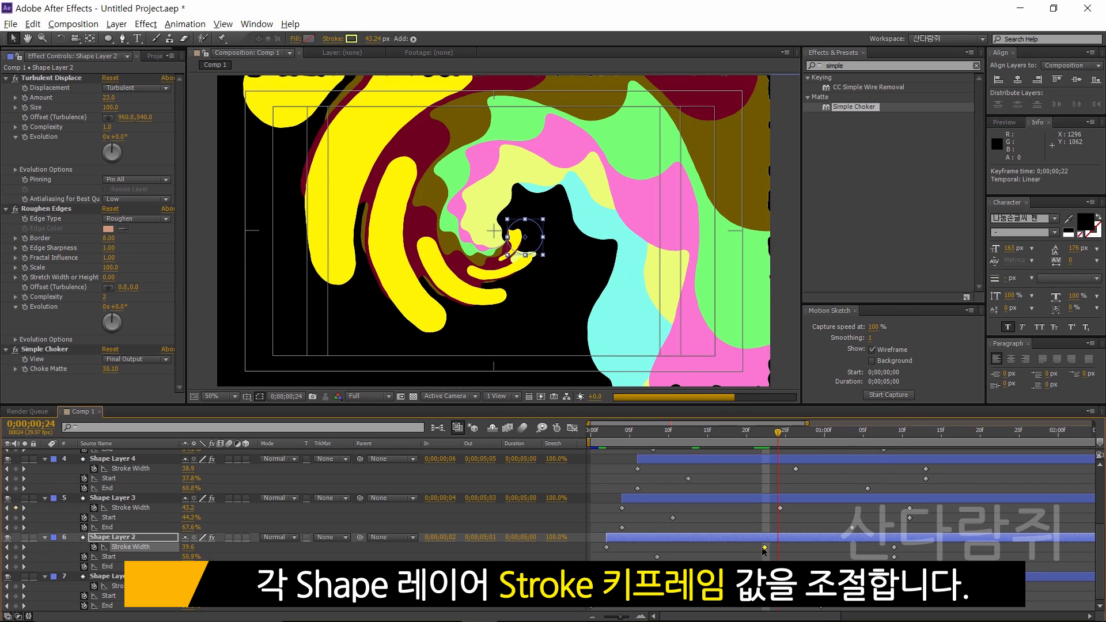
double_click(765, 548)
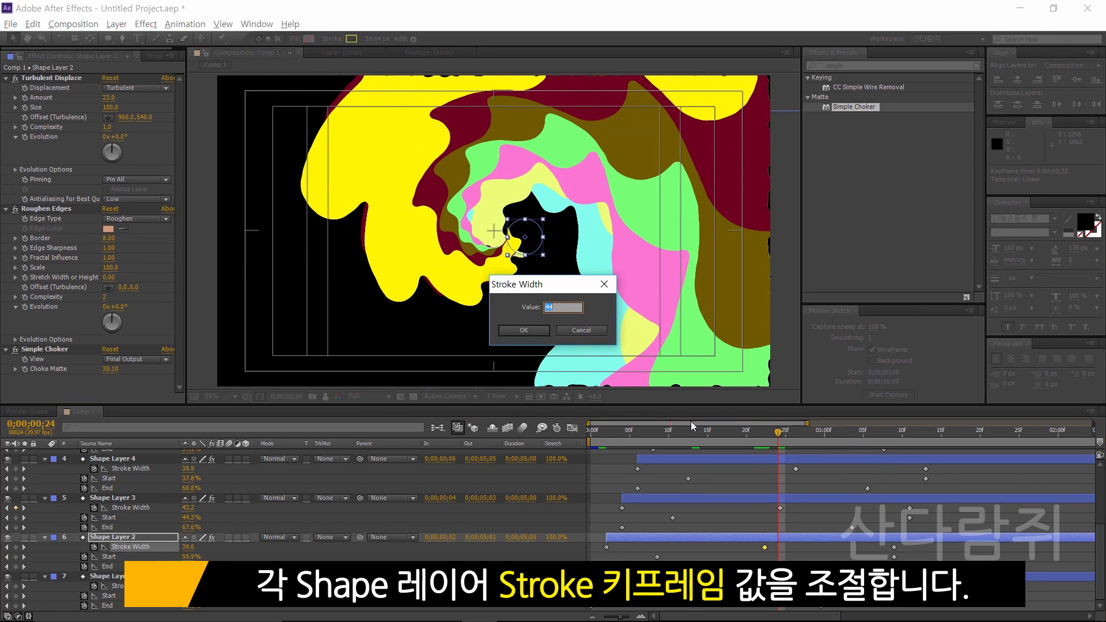
key(Return)
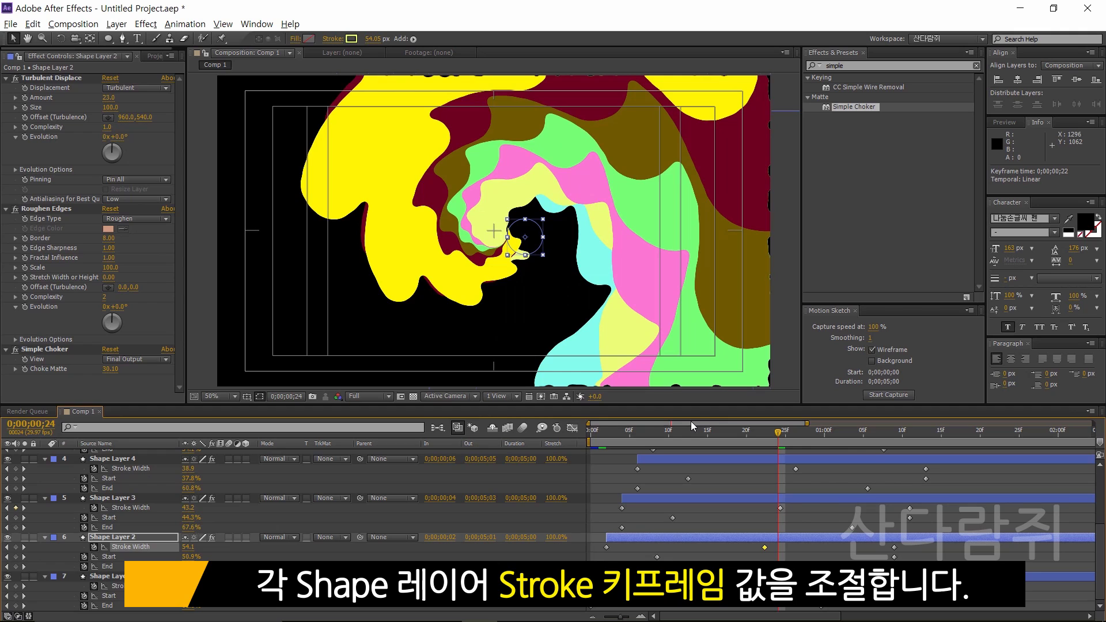
- Reduce Shape Layer 3's Stroke Width keyframe at 0;00;00;24 to about 30
double_click(779, 507)
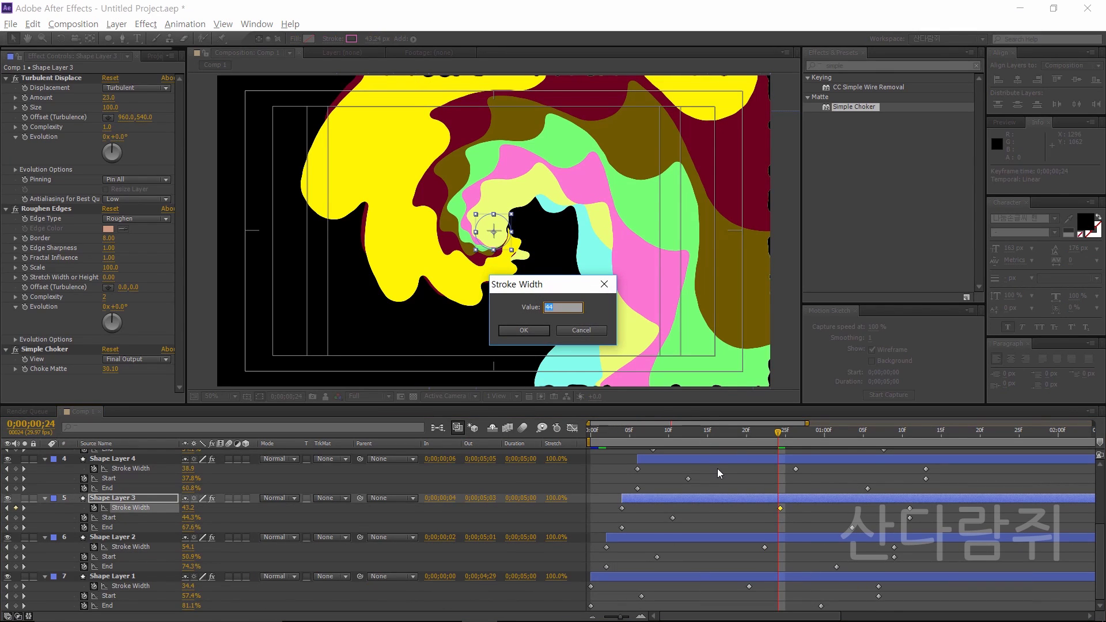
text(3)
key(Return)
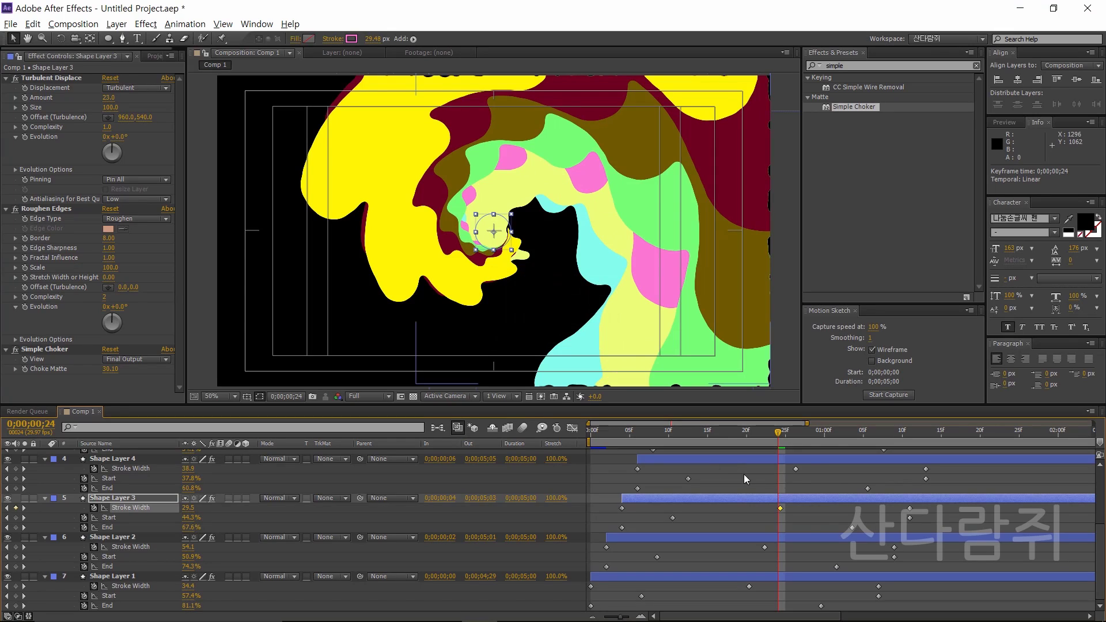
- Set Shape Layer 4's Stroke Width keyframe at 0;00;00;26 to 35
scroll(822, 515, up, 1)
double_click(796, 498)
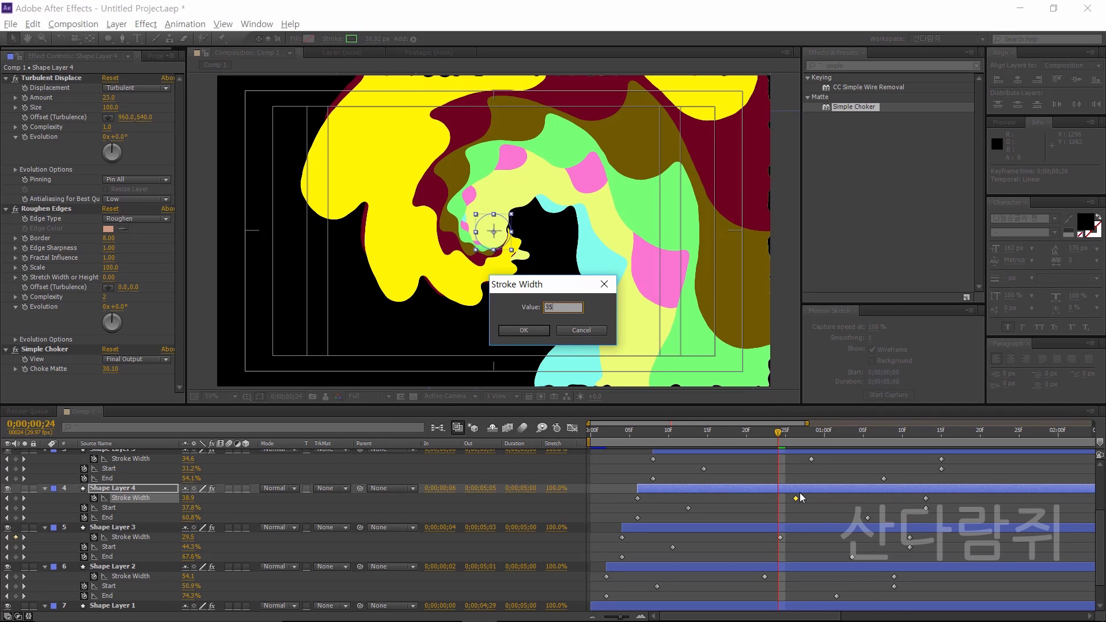
key(Return)
- Set Shape Layer 6's Stroke Width keyframe at 0;00;01;00 to 50, viewing the composition at that frame
scroll(818, 499, up, 1)
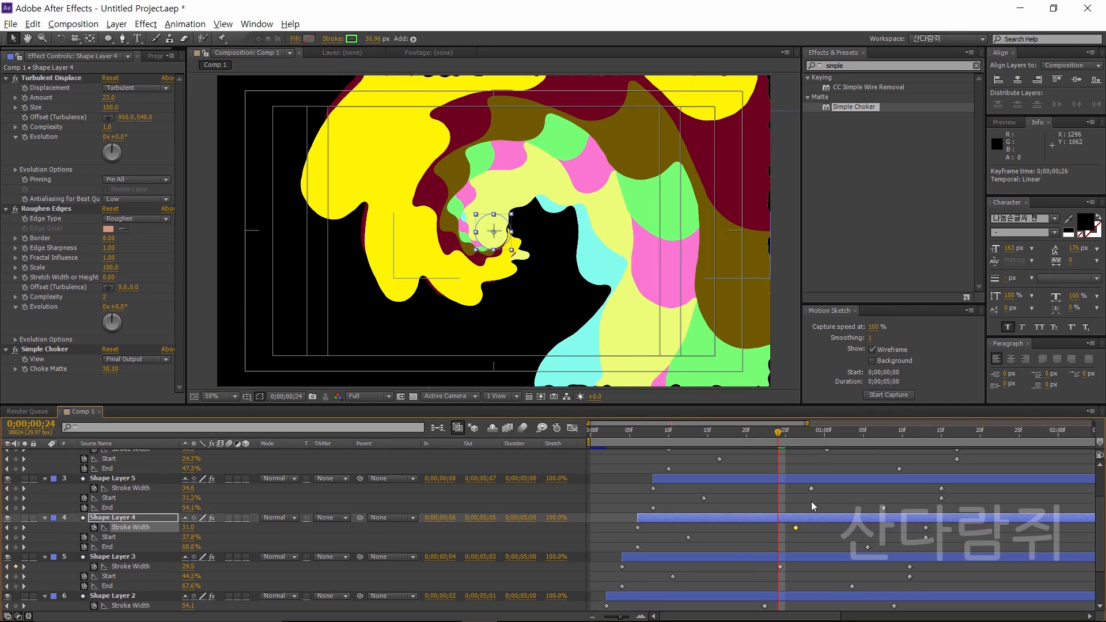
click(807, 486)
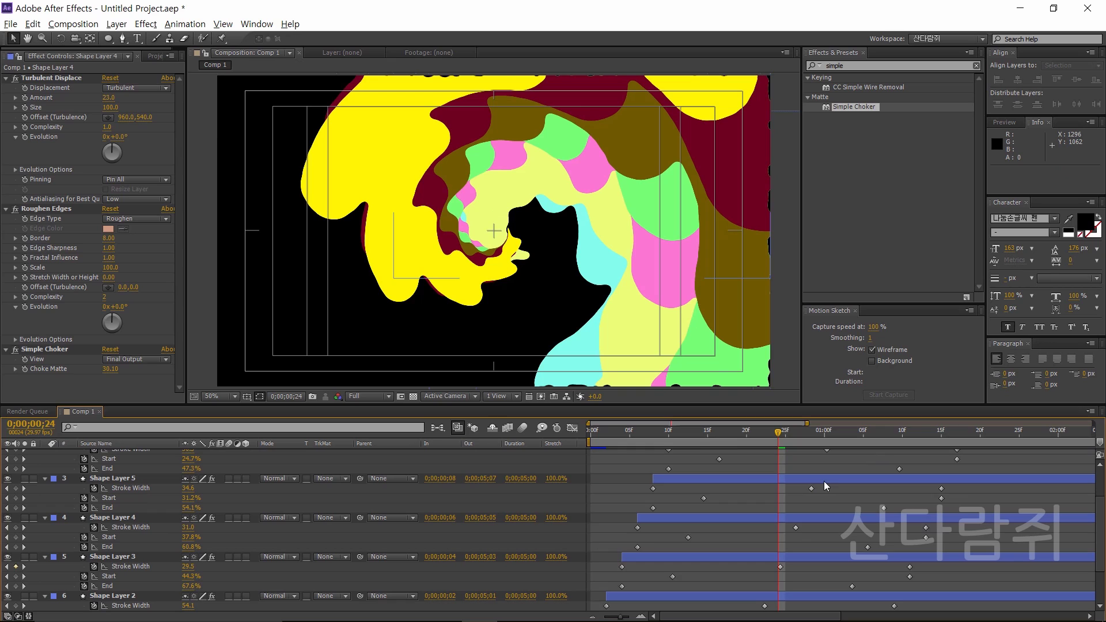
scroll(827, 484, up, 1)
click(827, 479)
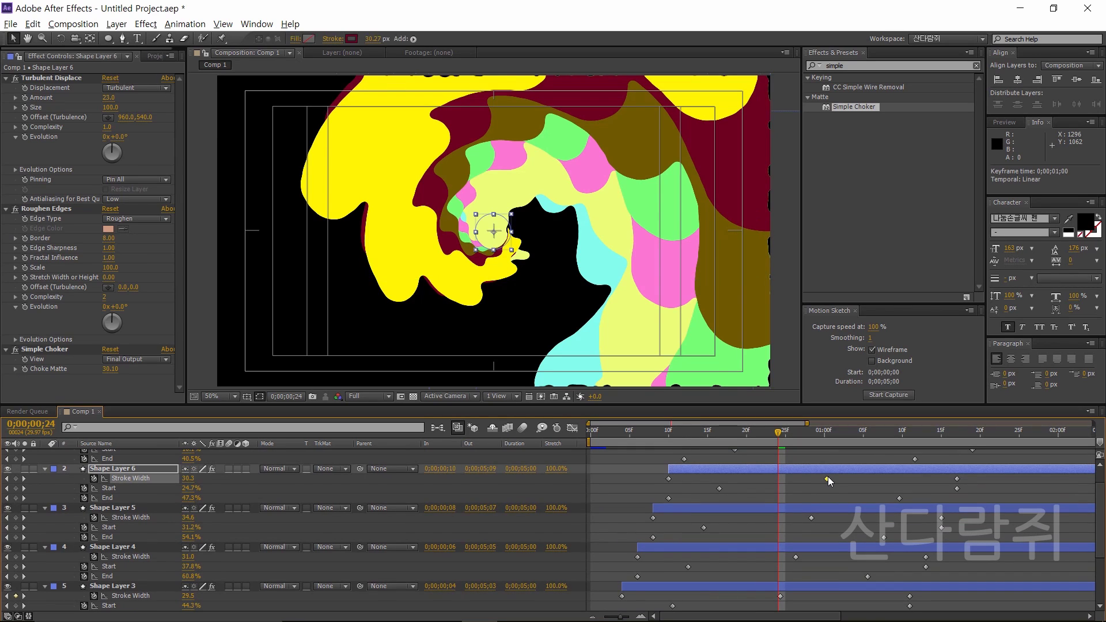
click(823, 438)
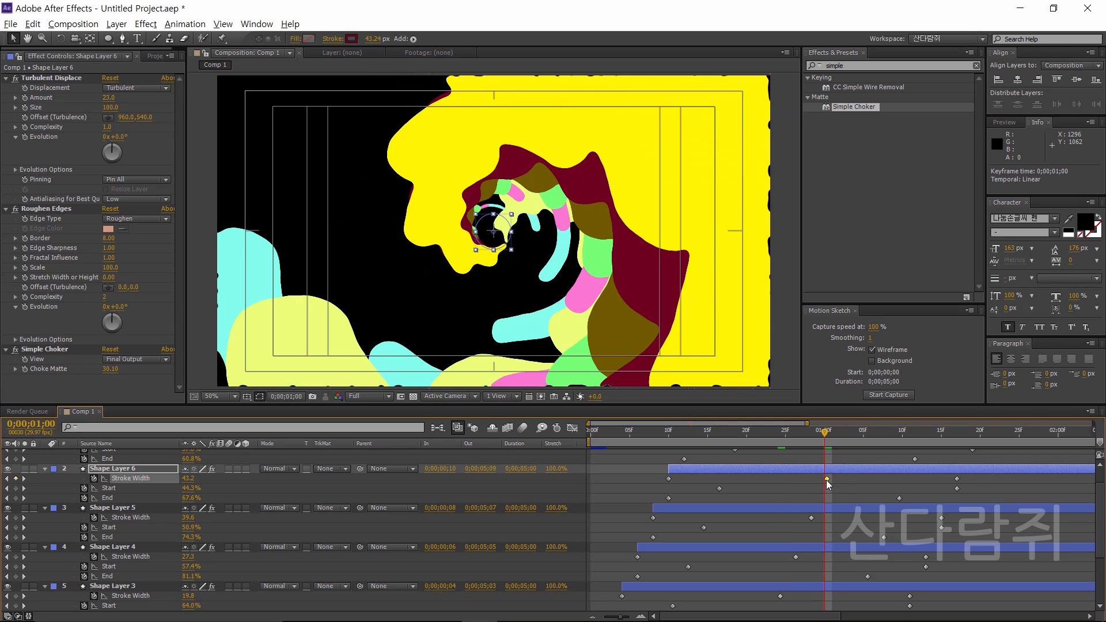
double_click(827, 479)
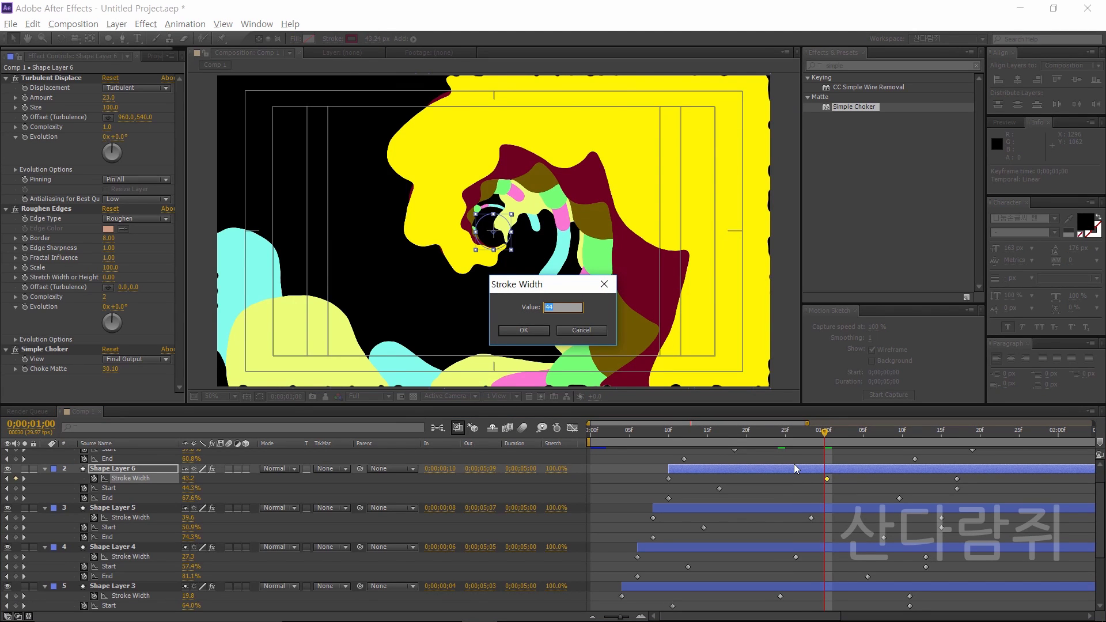
text(50)
key(Return)
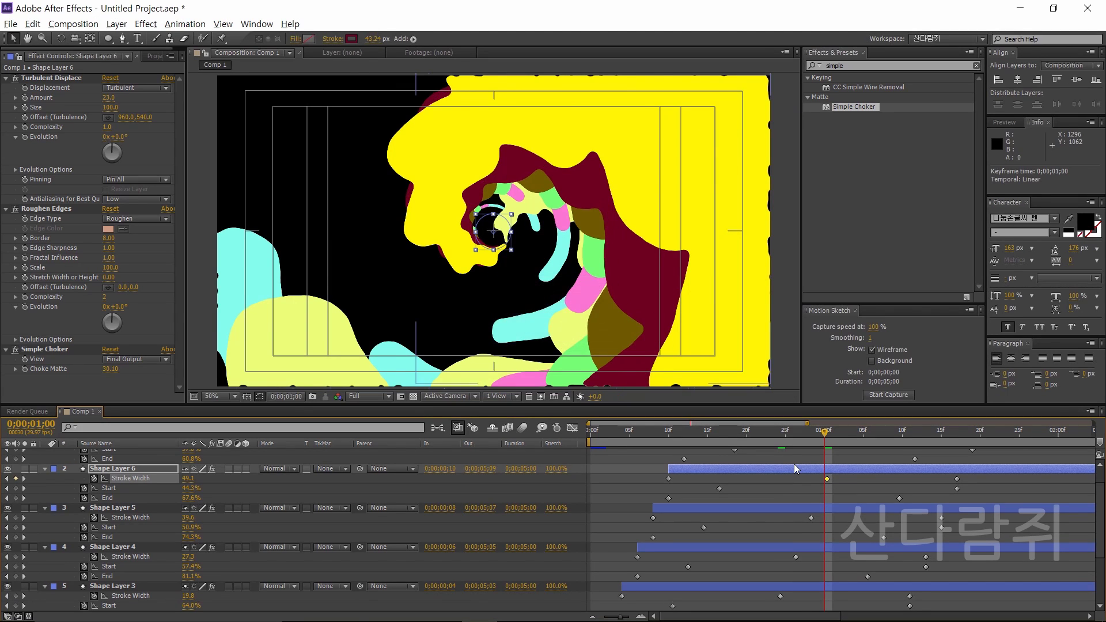
scroll(884, 517, up, 1)
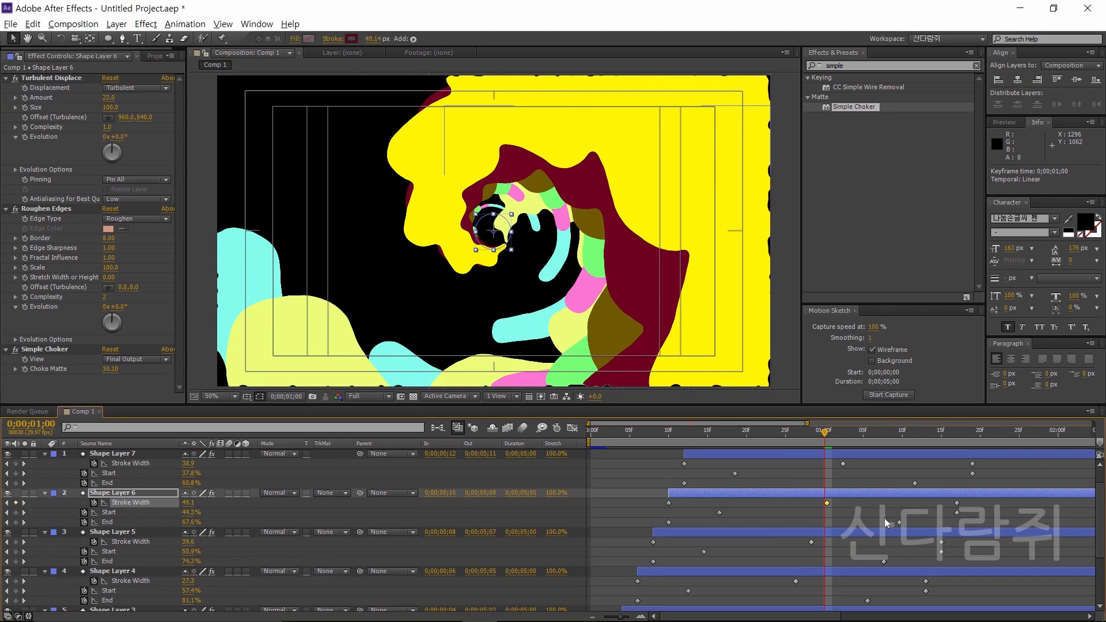
- Set Shape Layer 7's Stroke Width keyframe at 0;00;01;02 to 40, viewing the composition at 0;00;00;20
double_click(842, 463)
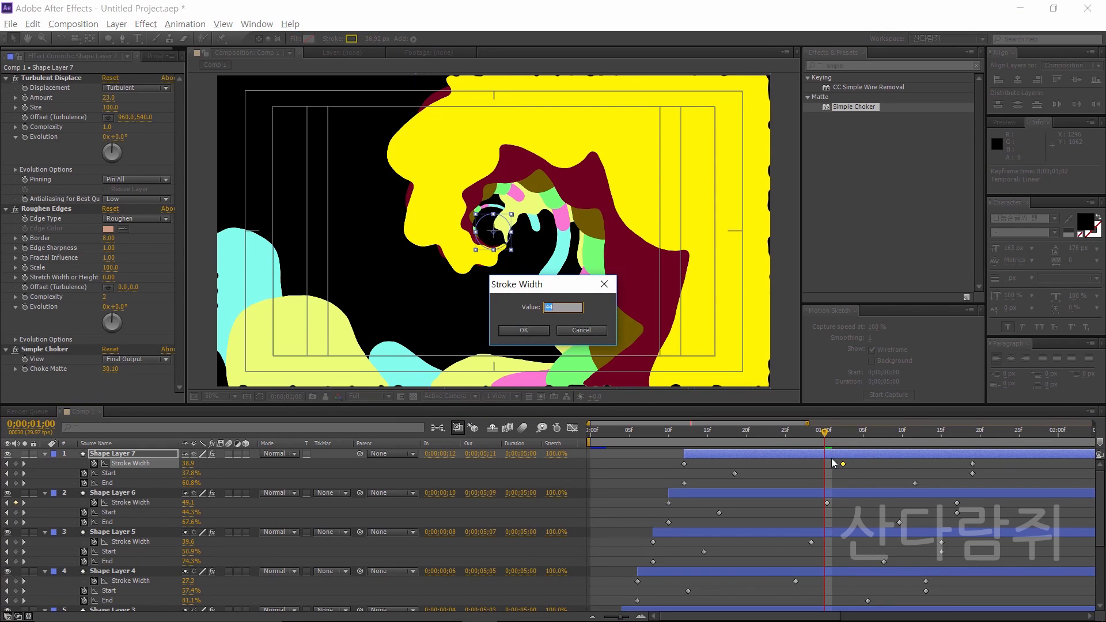
text(40)
key(Return)
click(766, 433)
click(747, 440)
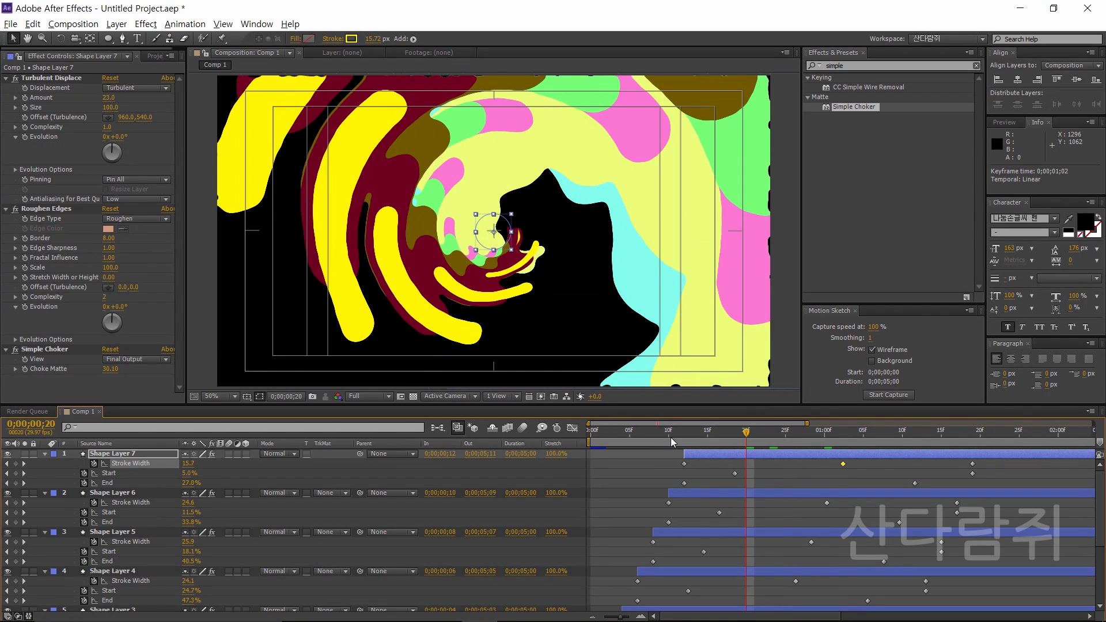
- At 0;00;00;10, move Shape Layer 3 off the shared center to a position of about 1100, 642
click(670, 437)
scroll(691, 520, down, 3)
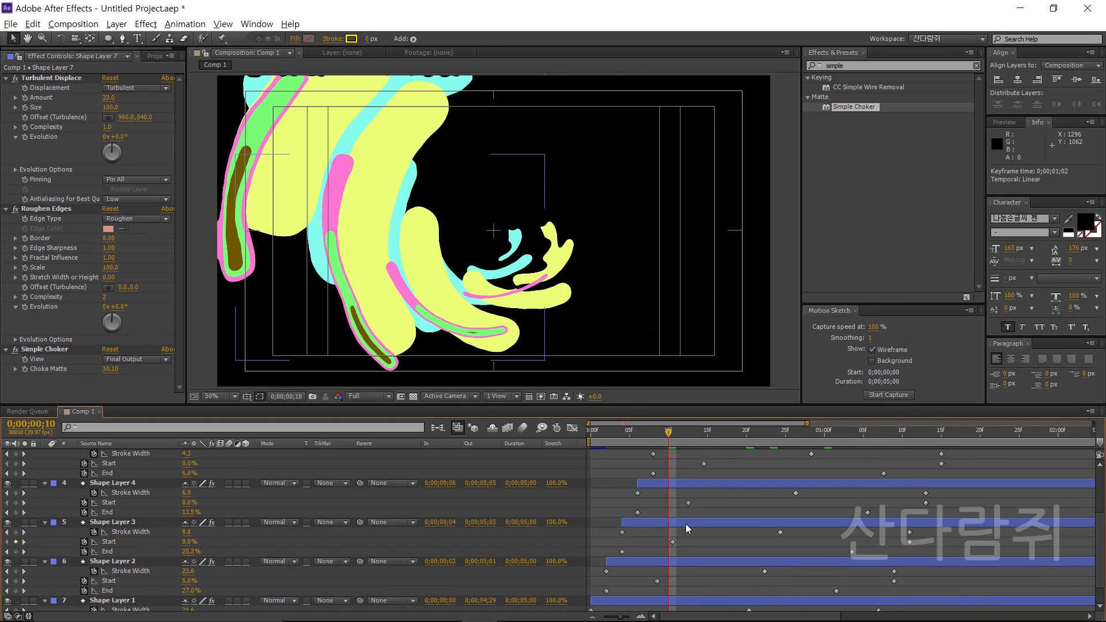
click(642, 561)
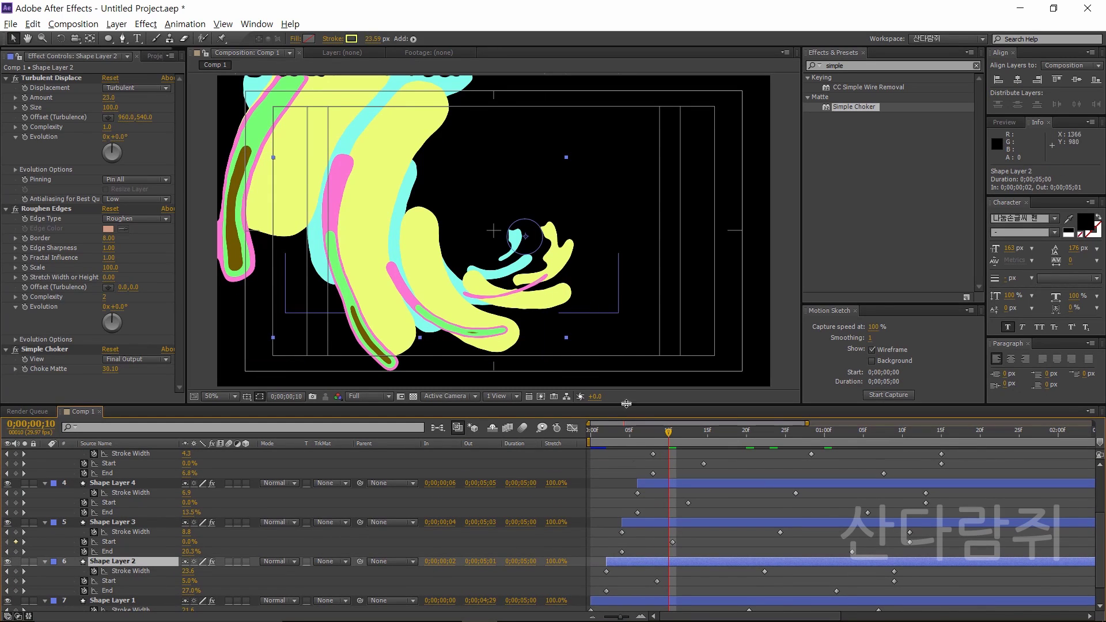
click(651, 524)
drag(493, 251, 531, 278)
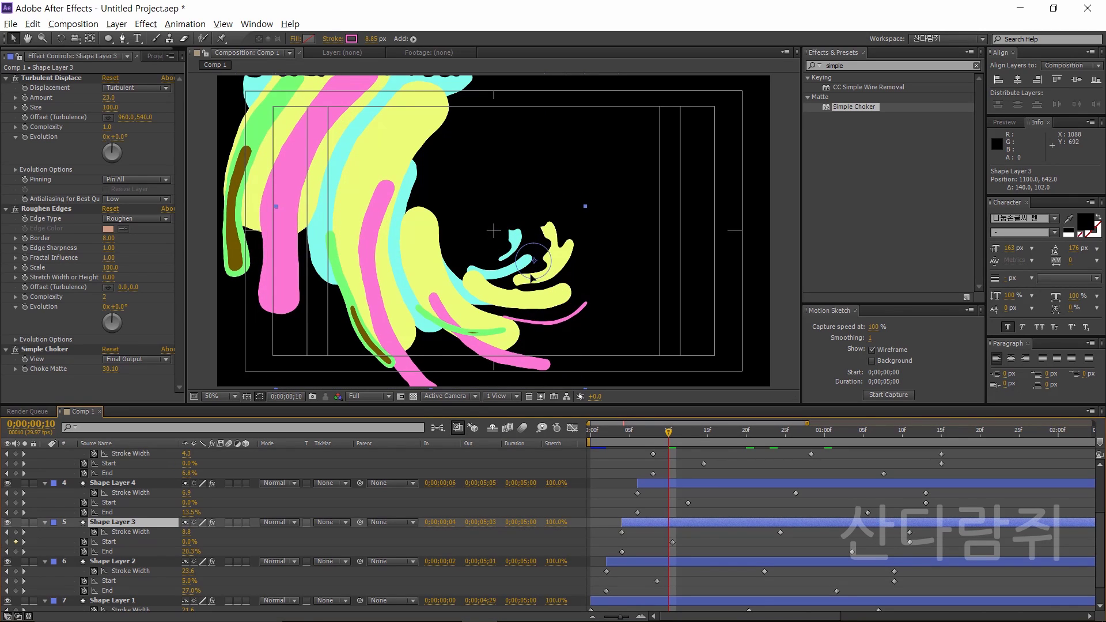
- At 0;00;00;14, move Shape Layer 4 up and away from the center to a position of about 1156, 440
click(699, 436)
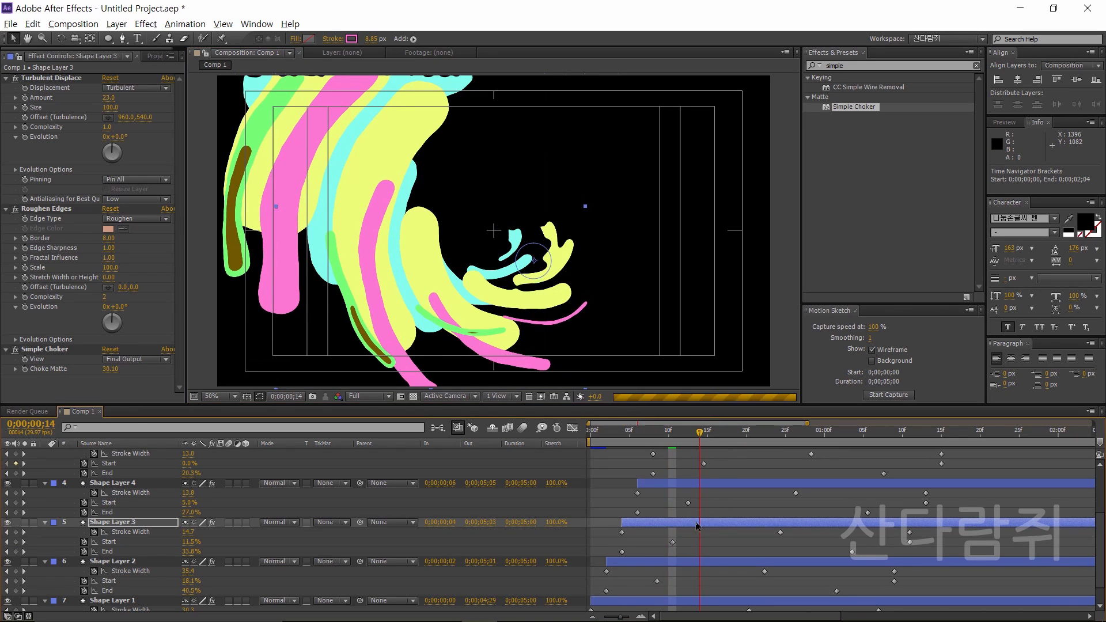
click(719, 484)
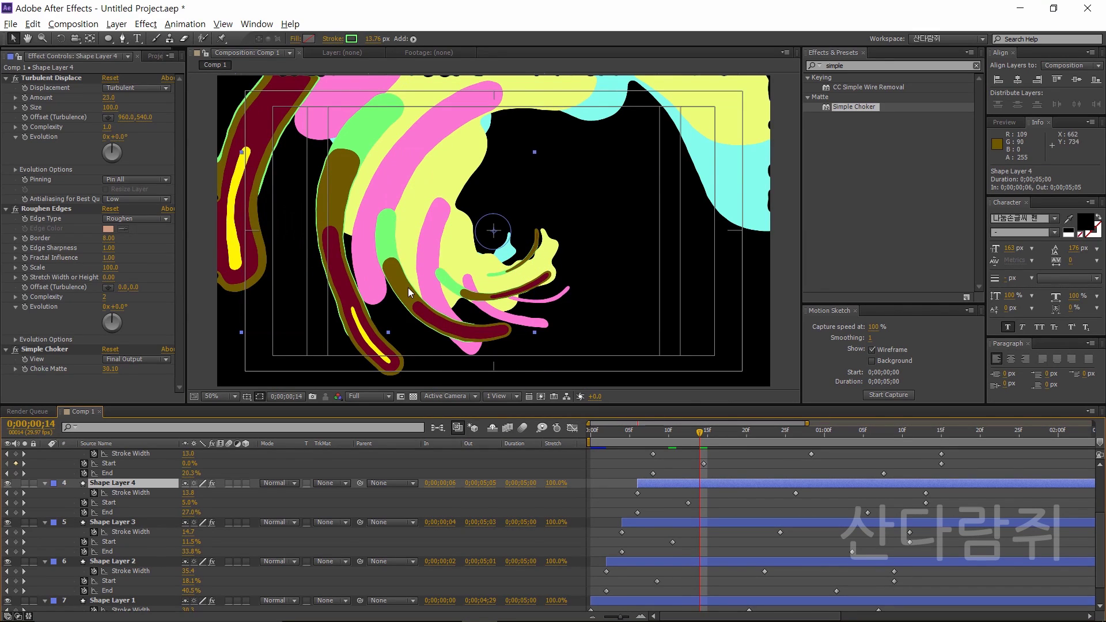
drag(440, 289, 467, 266)
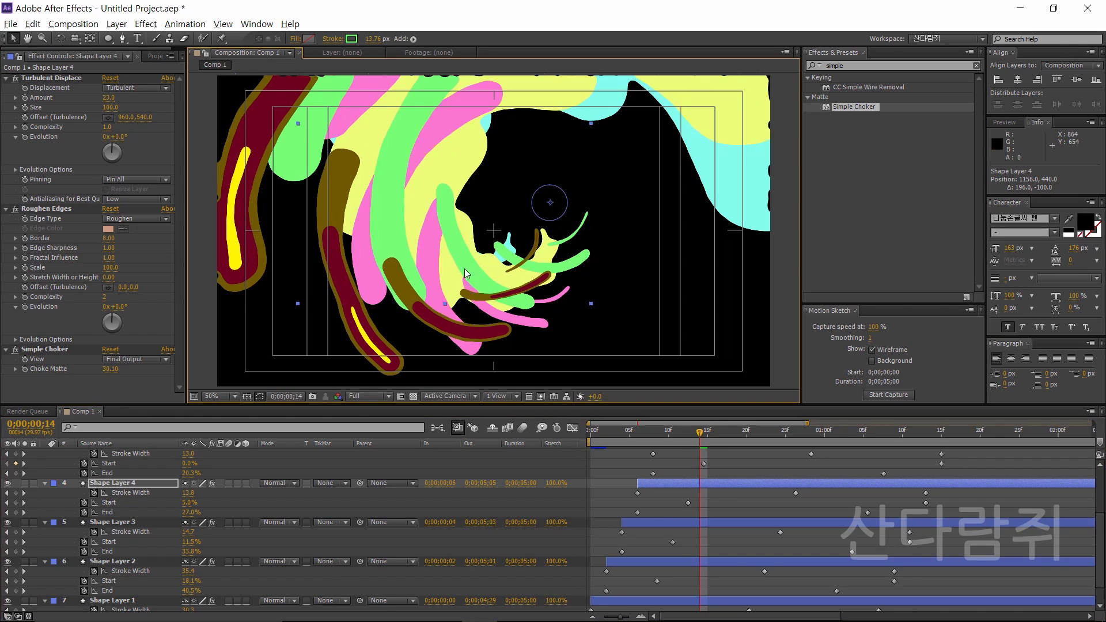
- Set Shape Layer 4's Rotation to 180° in its transform properties
click(706, 484)
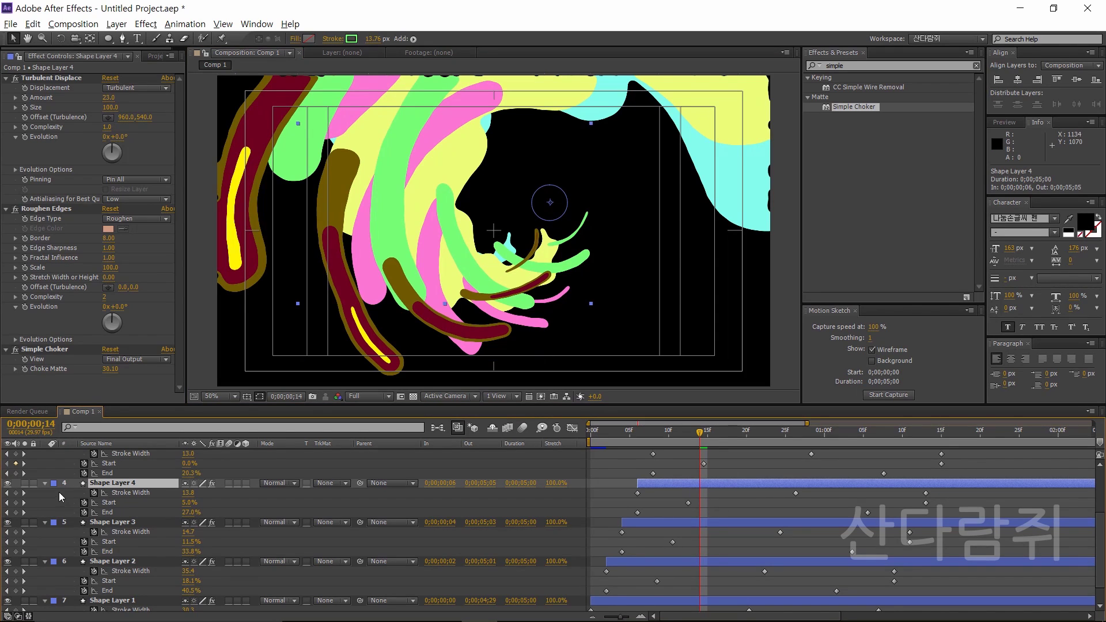
click(45, 482)
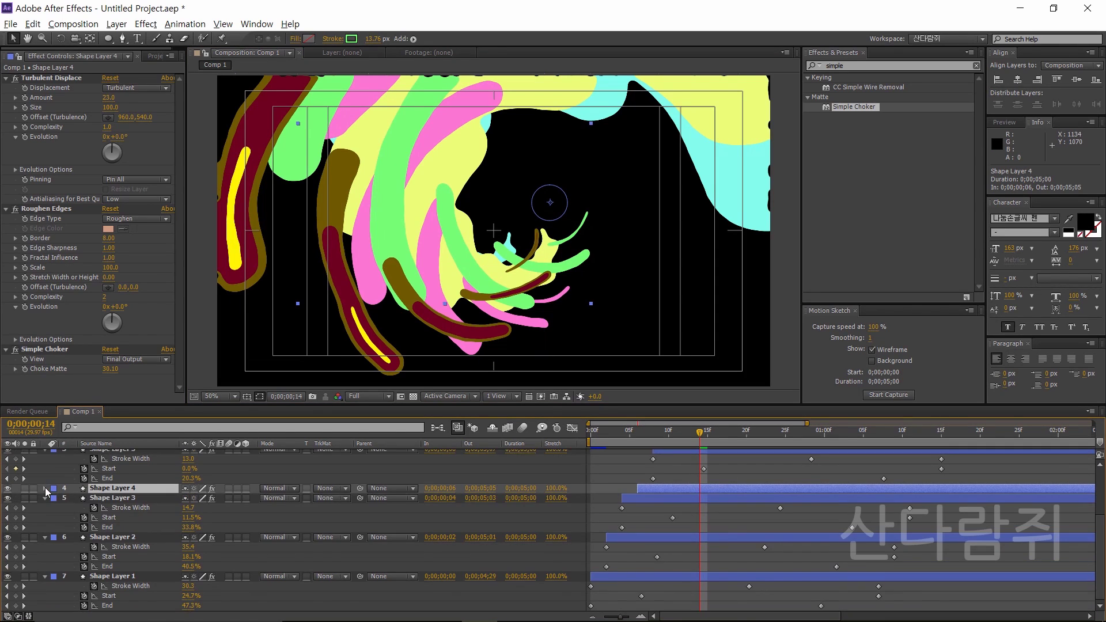
click(45, 487)
click(55, 463)
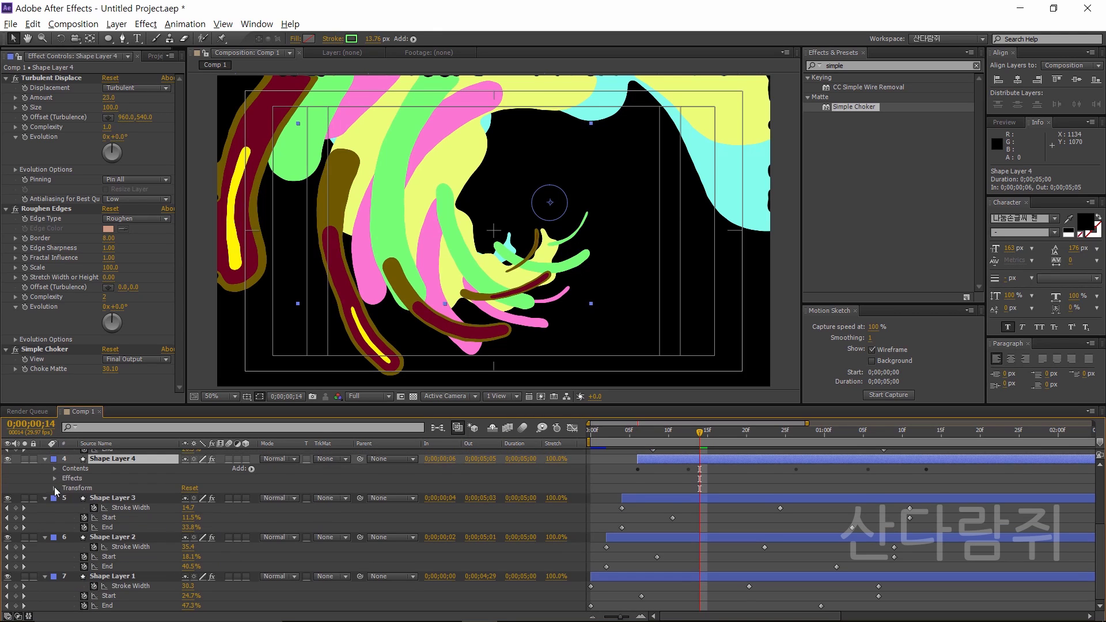
click(54, 488)
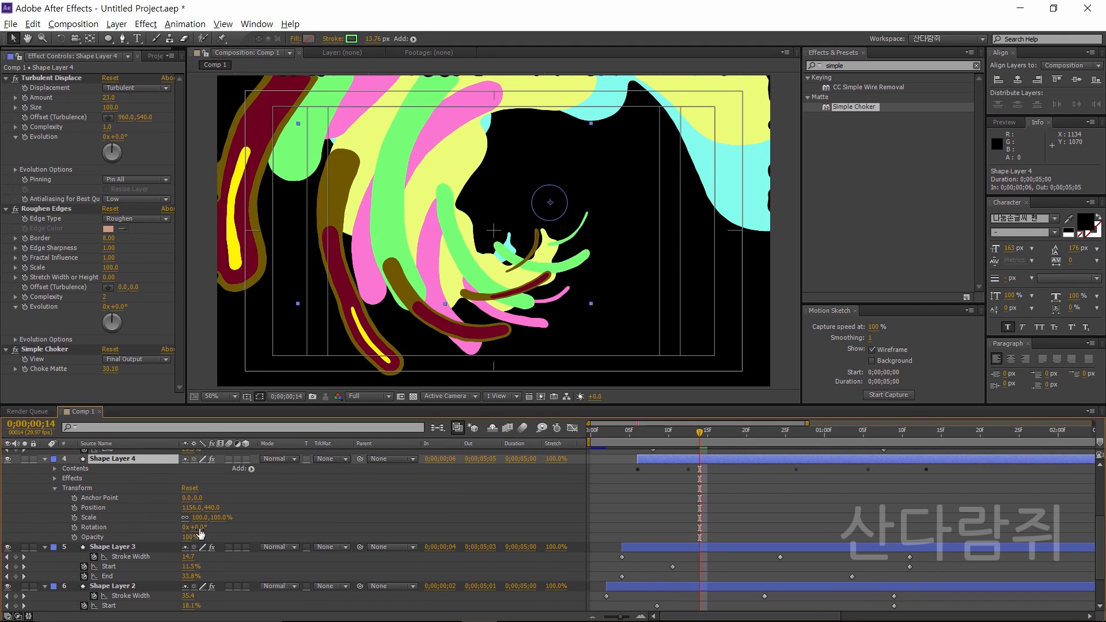
click(199, 527)
text(180)
key(Return)
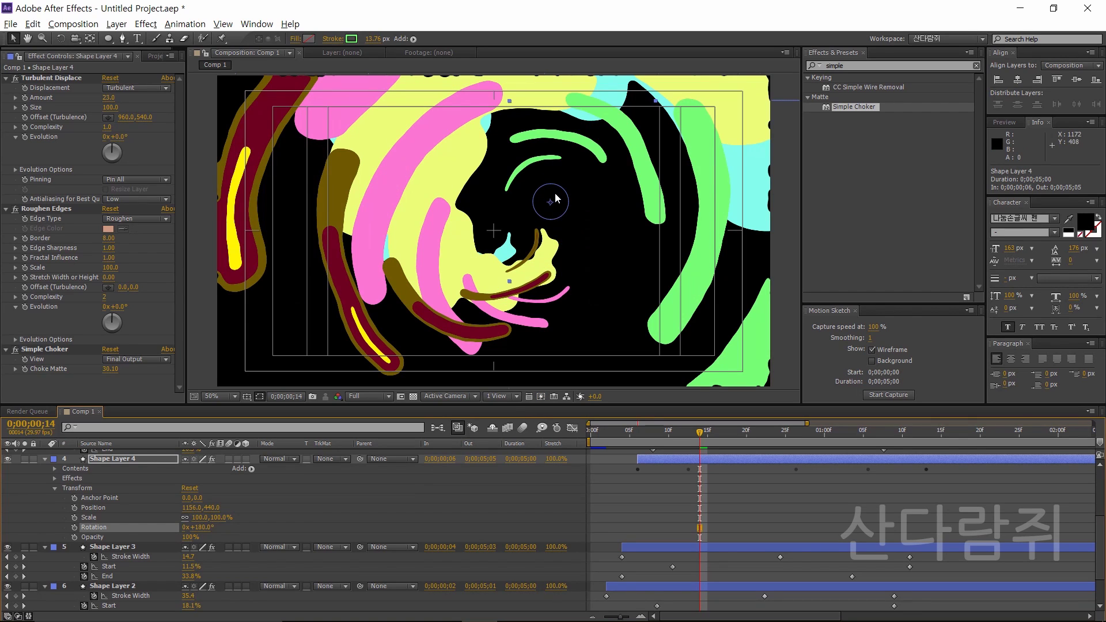
- Reposition the rotated Shape Layer 4 closer to the center, at about 1020, 466
drag(556, 194, 516, 202)
scroll(721, 508, up, 2)
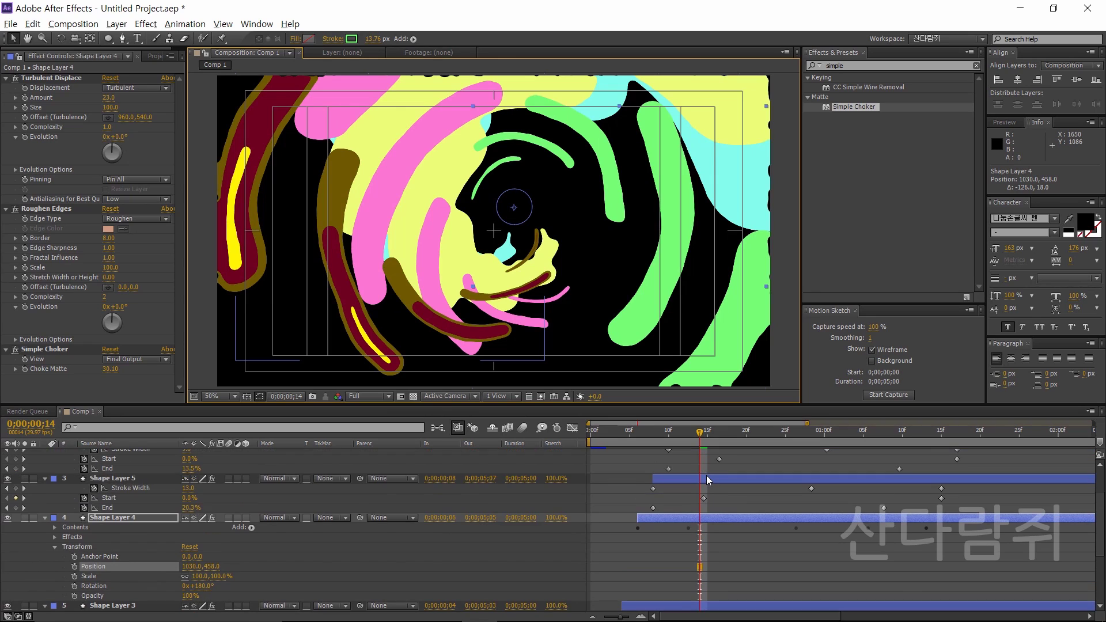
click(706, 477)
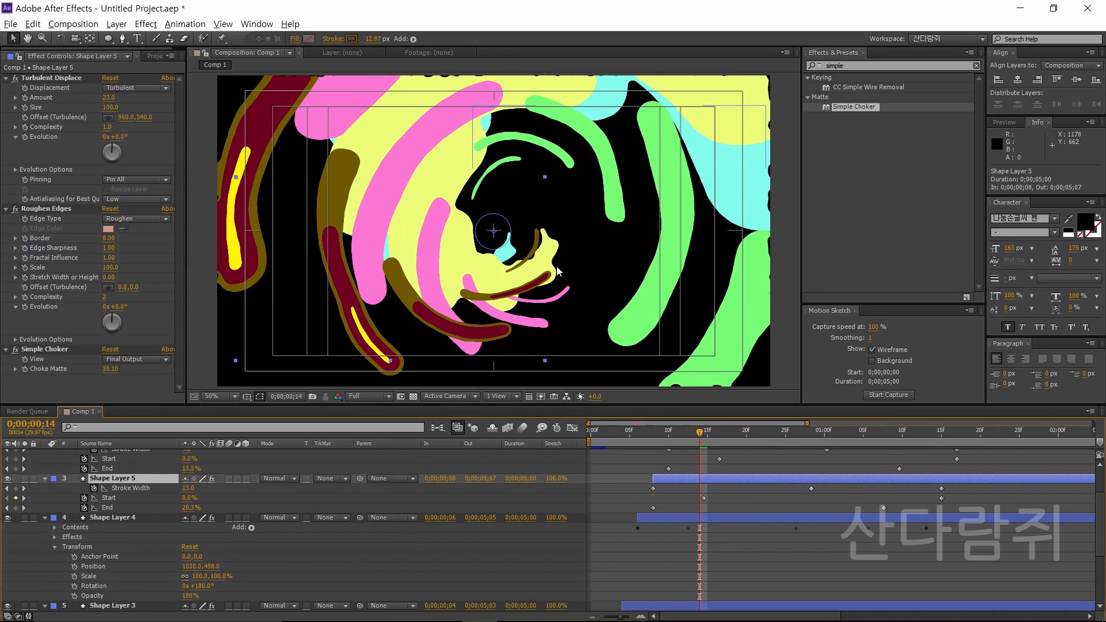
drag(566, 272, 573, 276)
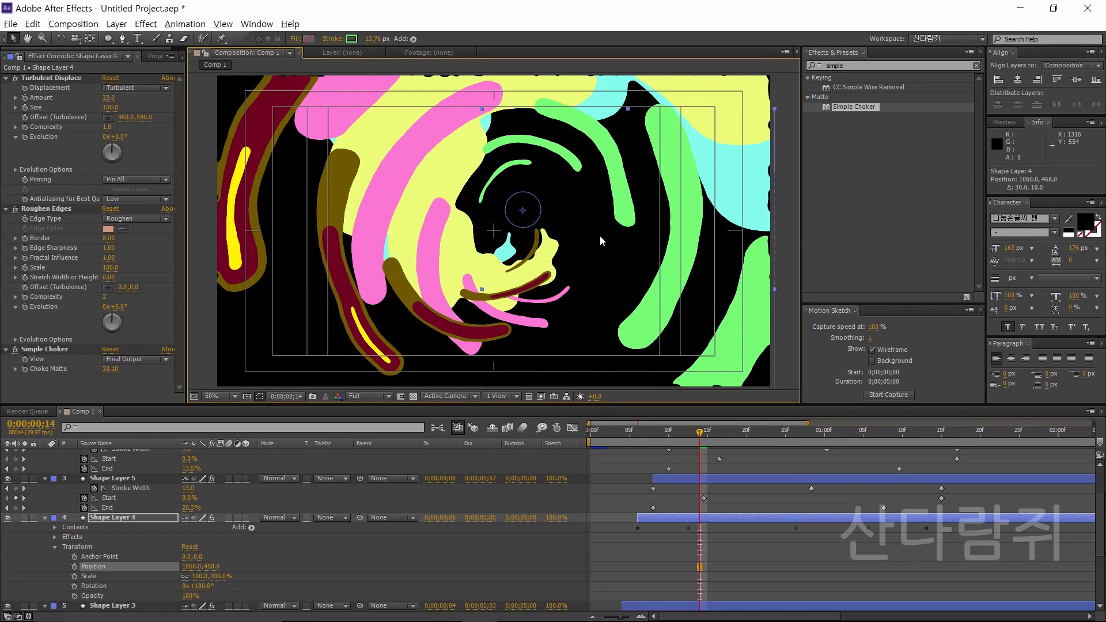
drag(589, 238, 579, 237)
click(718, 477)
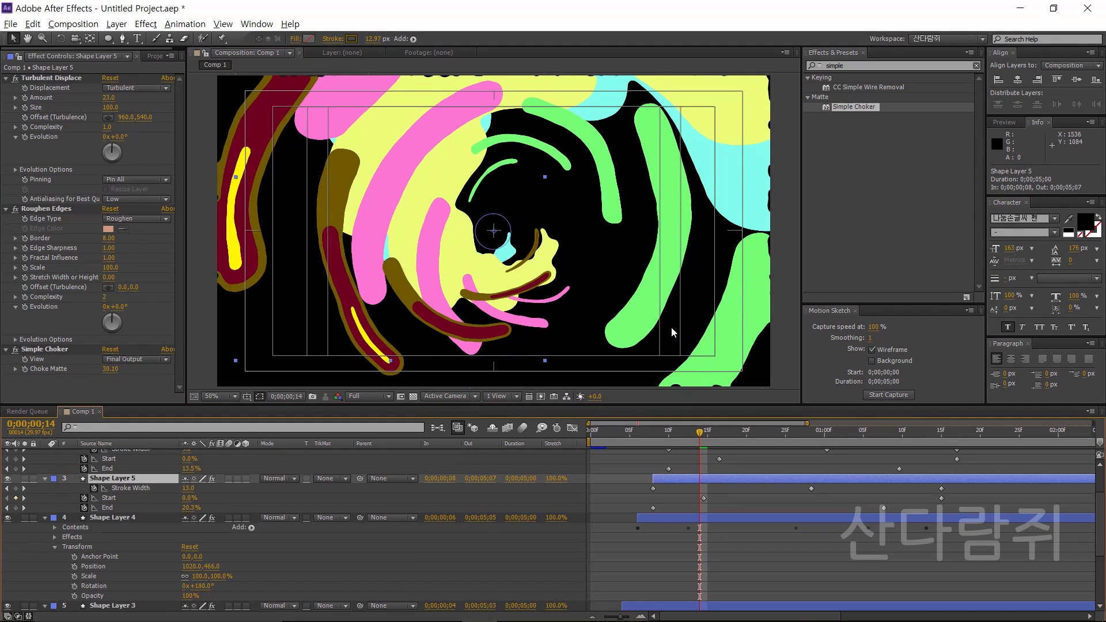
drag(639, 256, 676, 348)
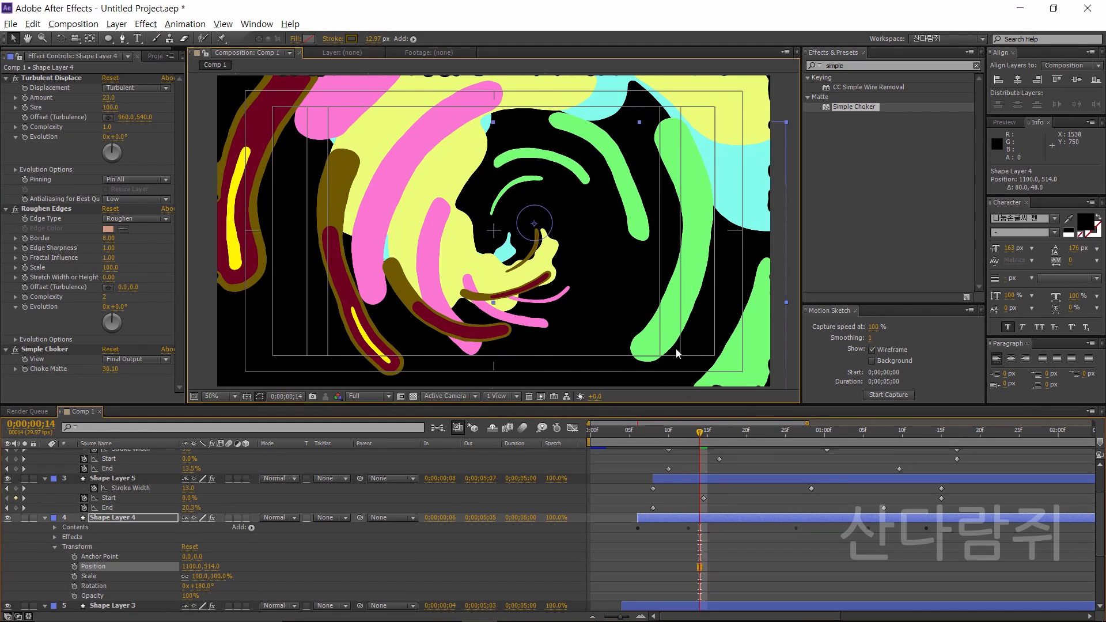
key(ctrl+z)
- Move Shape Layer 5 below the center to a position of about 922, 724
click(737, 479)
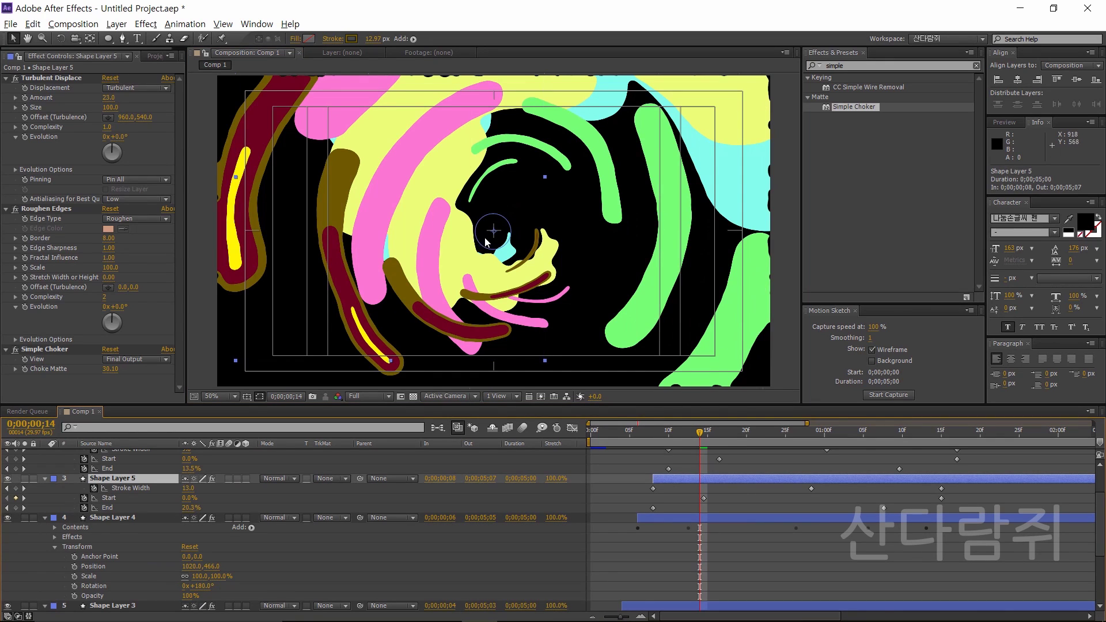
drag(494, 241, 476, 296)
- Move Shape Layer 6 away from the center to a position of about 1066, 560
scroll(734, 489, up, 3)
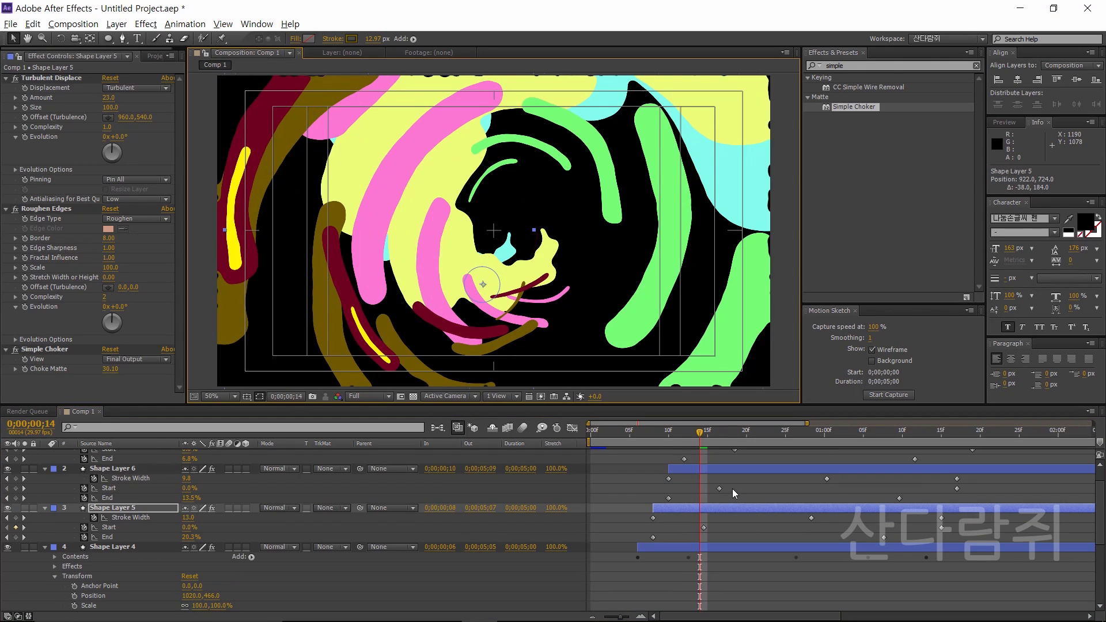
click(710, 471)
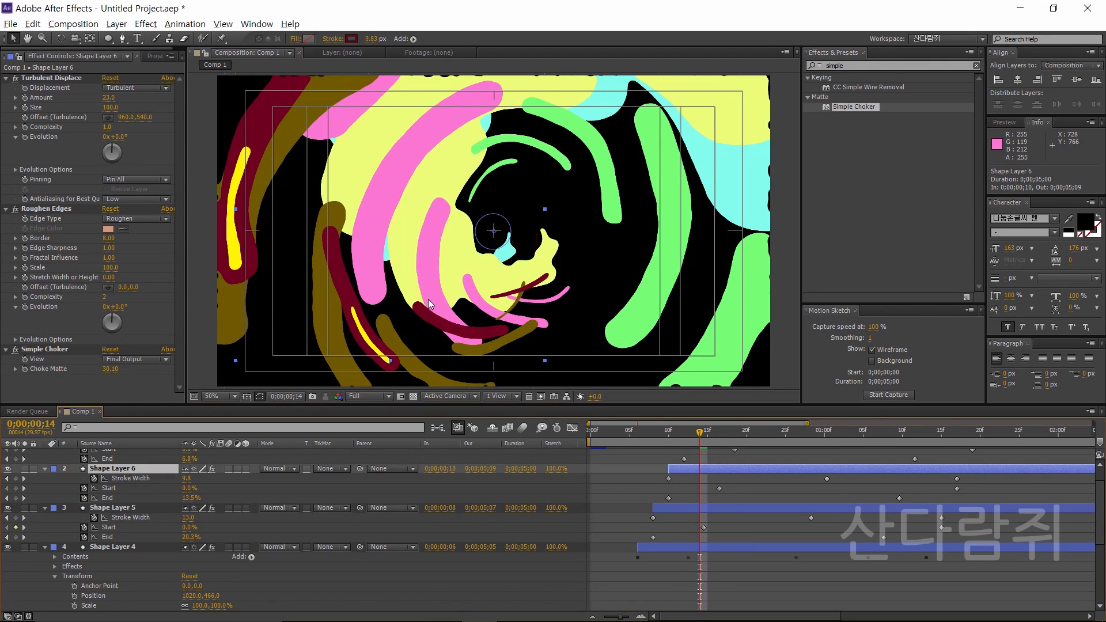
mouse_move(439, 302)
mouse_down()
mouse_move(472, 301)
mouse_move(462, 314)
mouse_up()
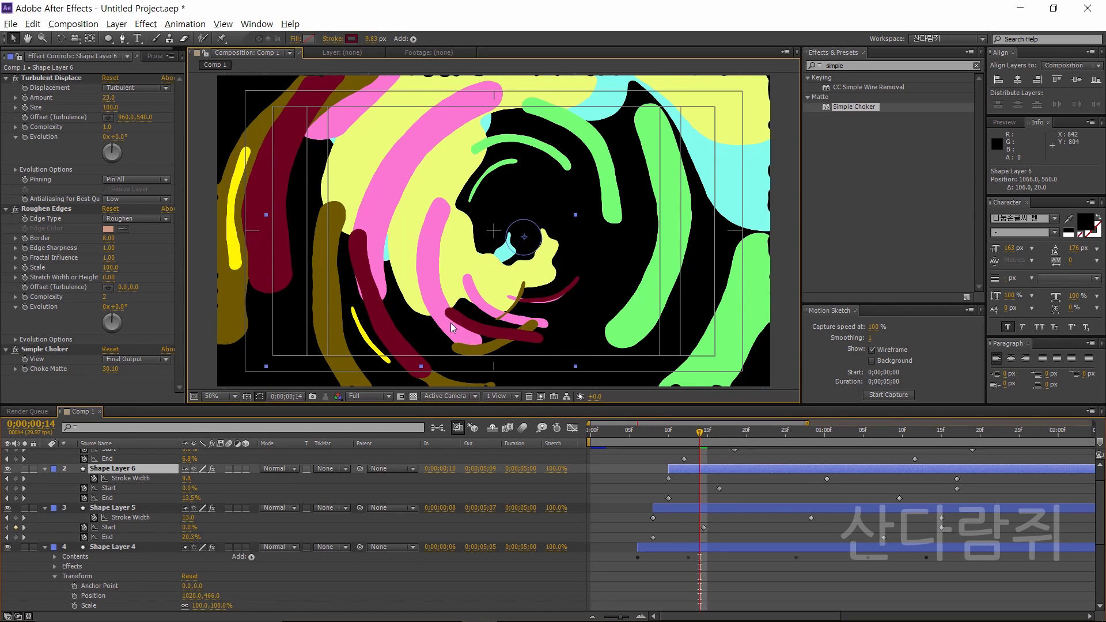
- Set Shape Layer 6's Rotation to 180° and move the layer to a position of about 788, 658
click(131, 470)
key(r)
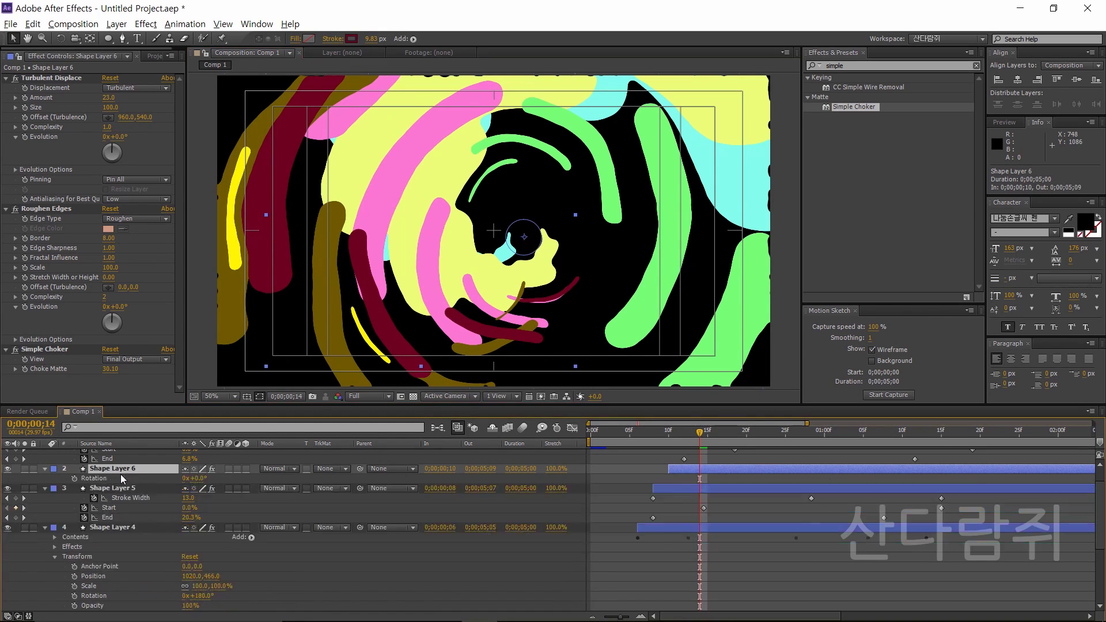
click(199, 479)
key(Return)
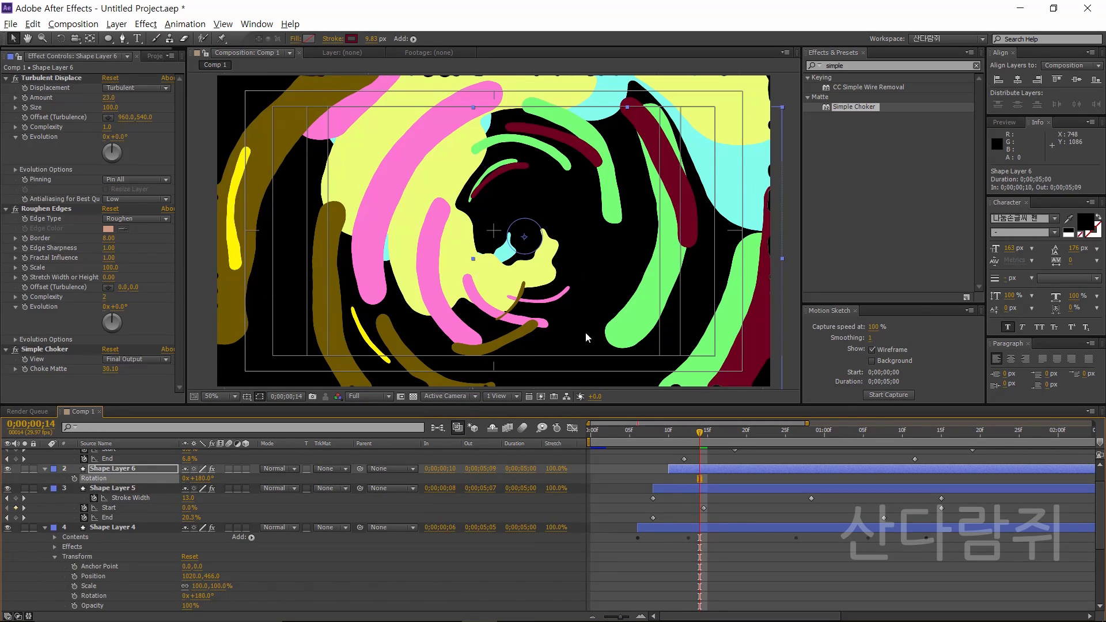
drag(683, 242, 568, 263)
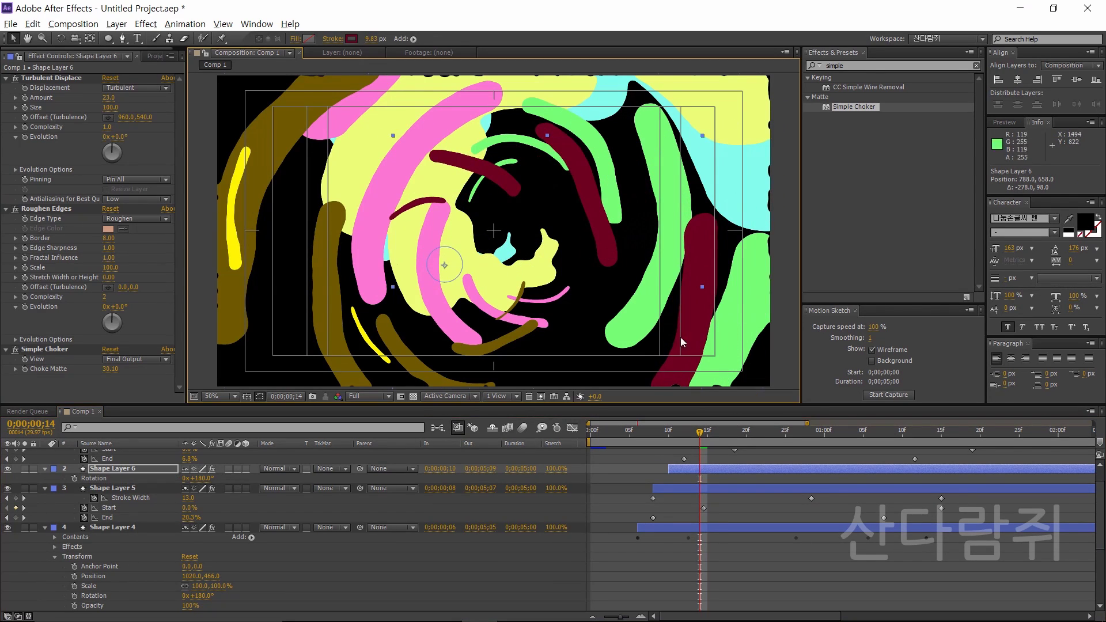
- Collapse all layer properties, select all seven shape layers and reveal only their keyframed properties
scroll(703, 461, up, 1)
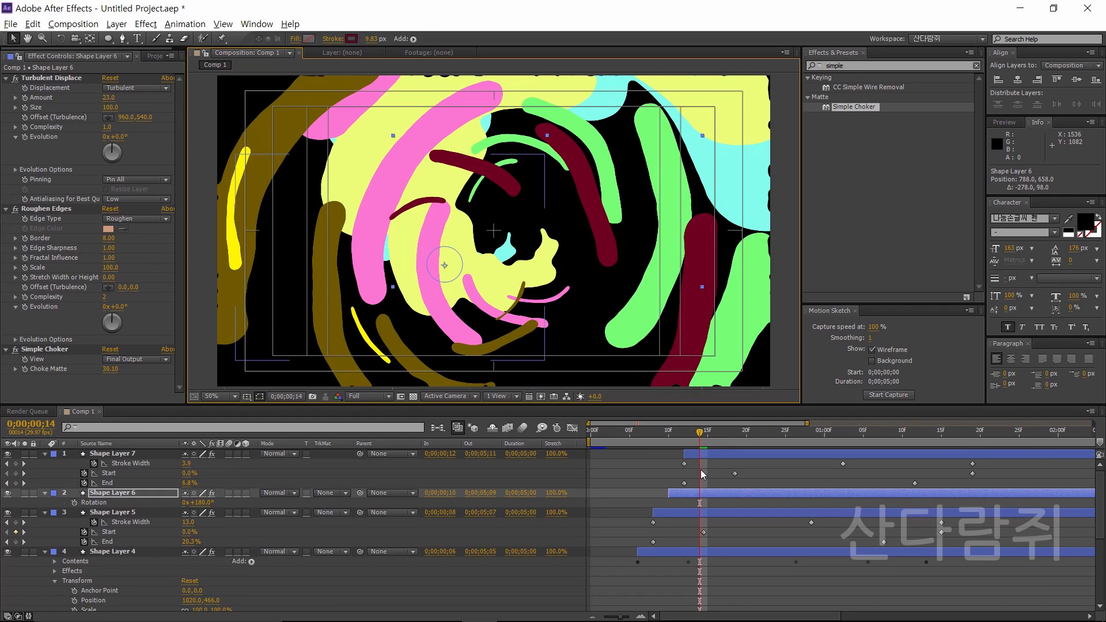
click(628, 476)
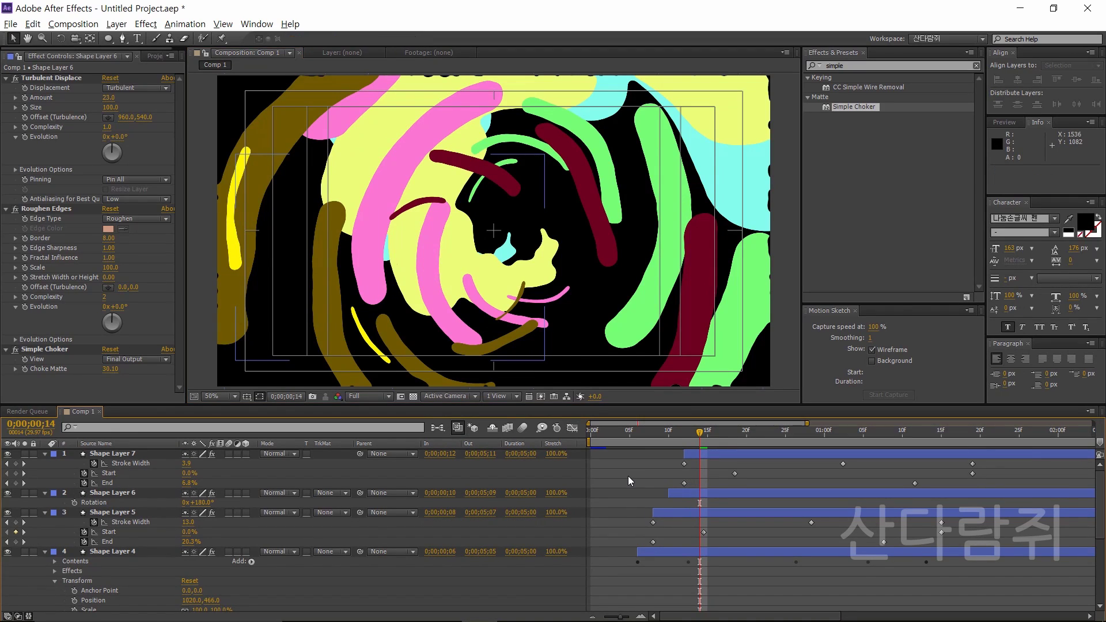
key(ctrl+grave)
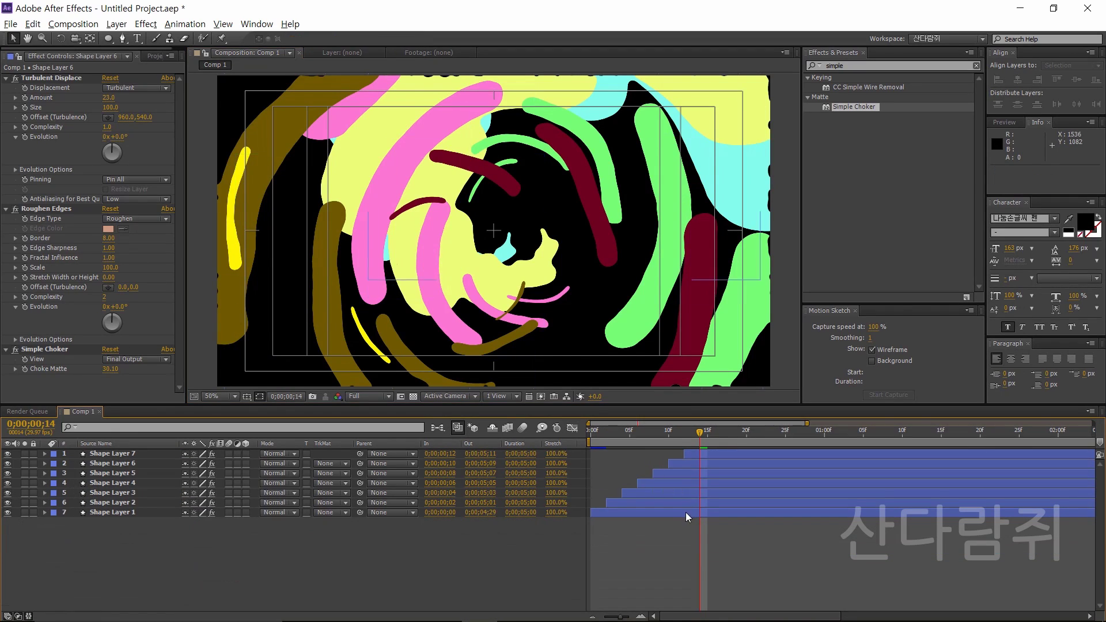
click(685, 513)
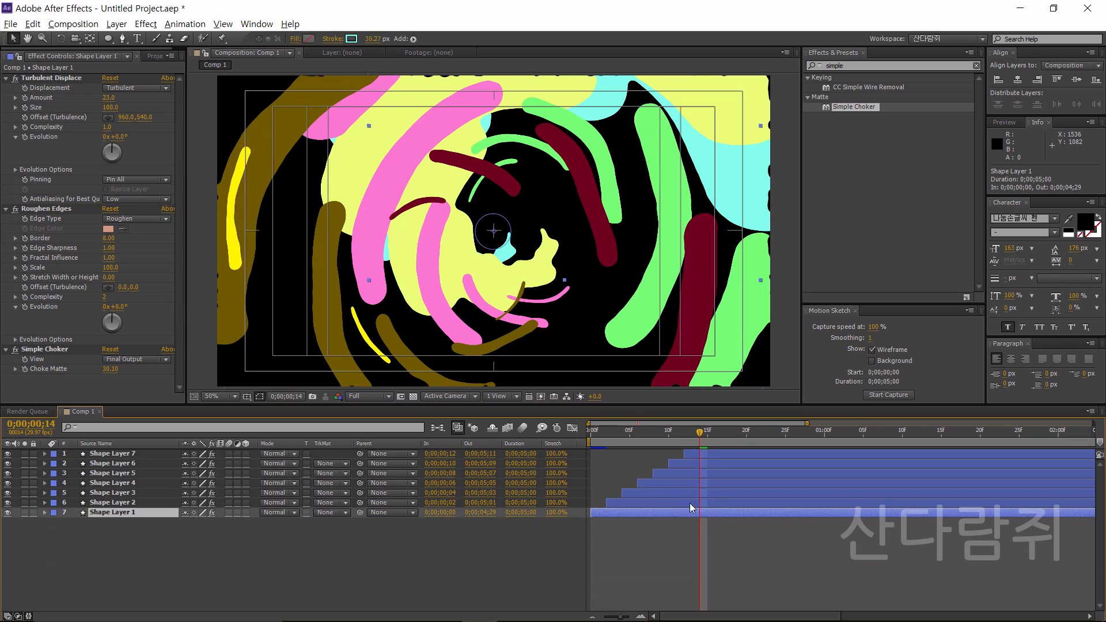
shift+click(707, 450)
key(u)
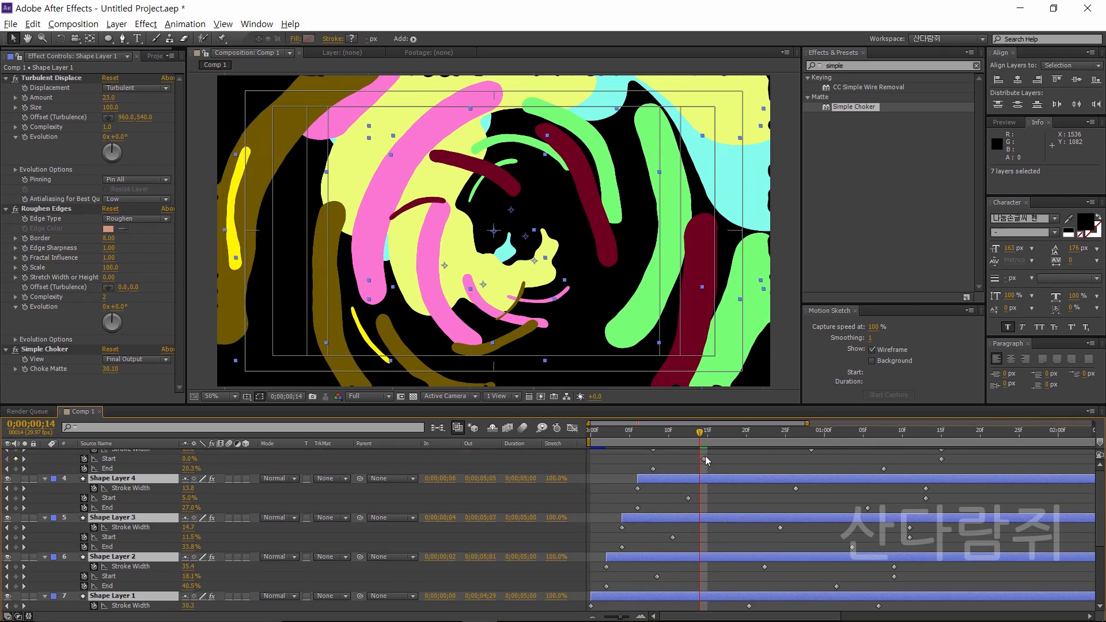
scroll(696, 499, down, 3)
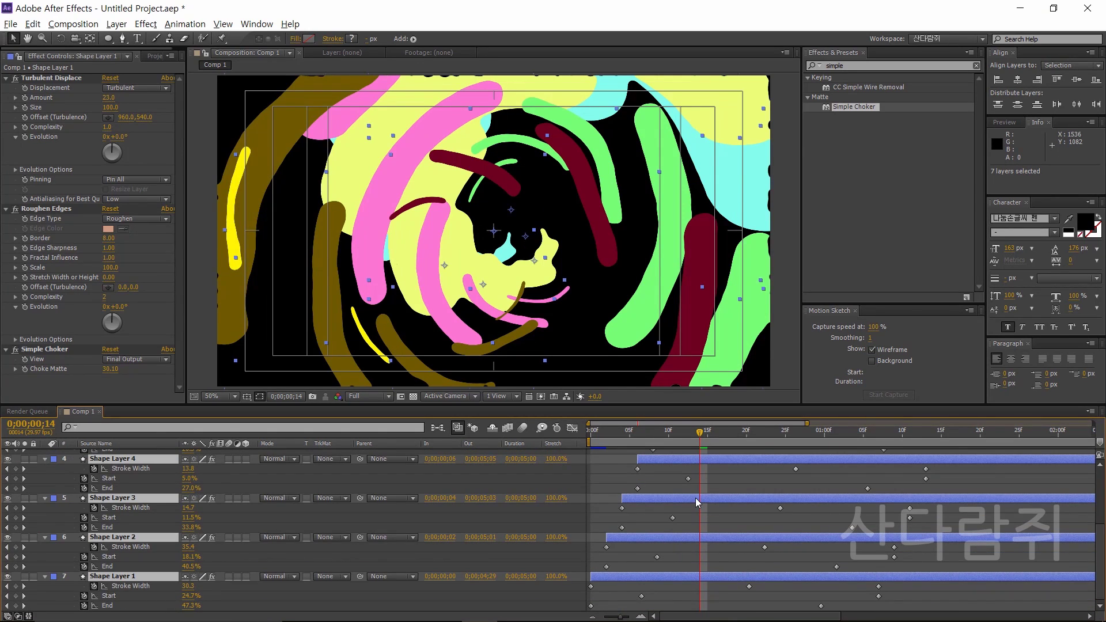
- Preview the liquid transition animation over a wider time range, stop playback and deselect the layers
key(minus)
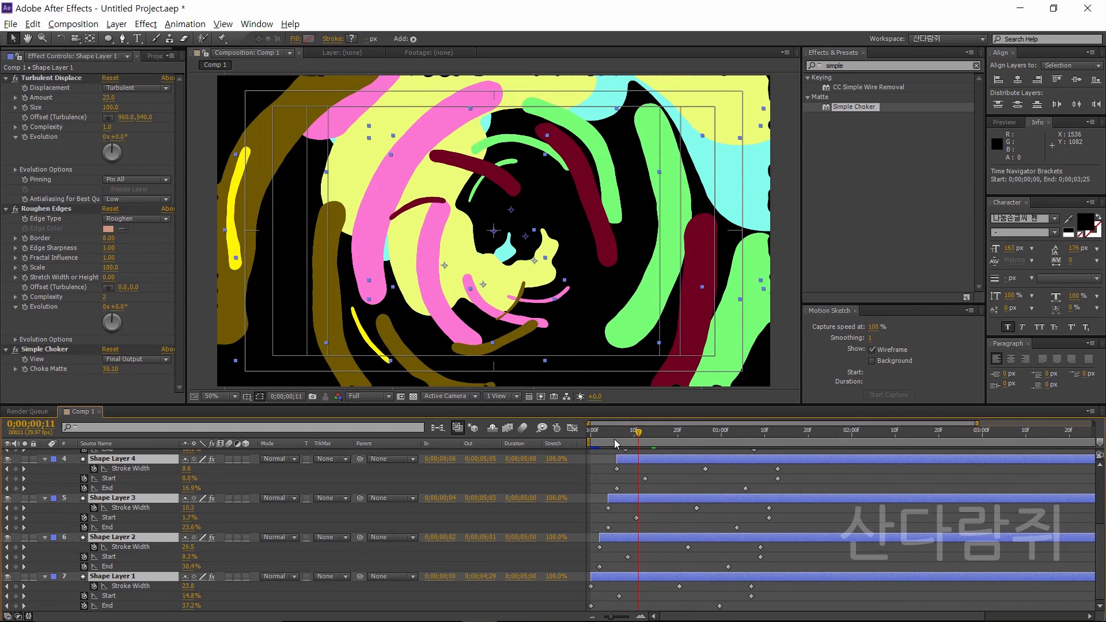
click(614, 439)
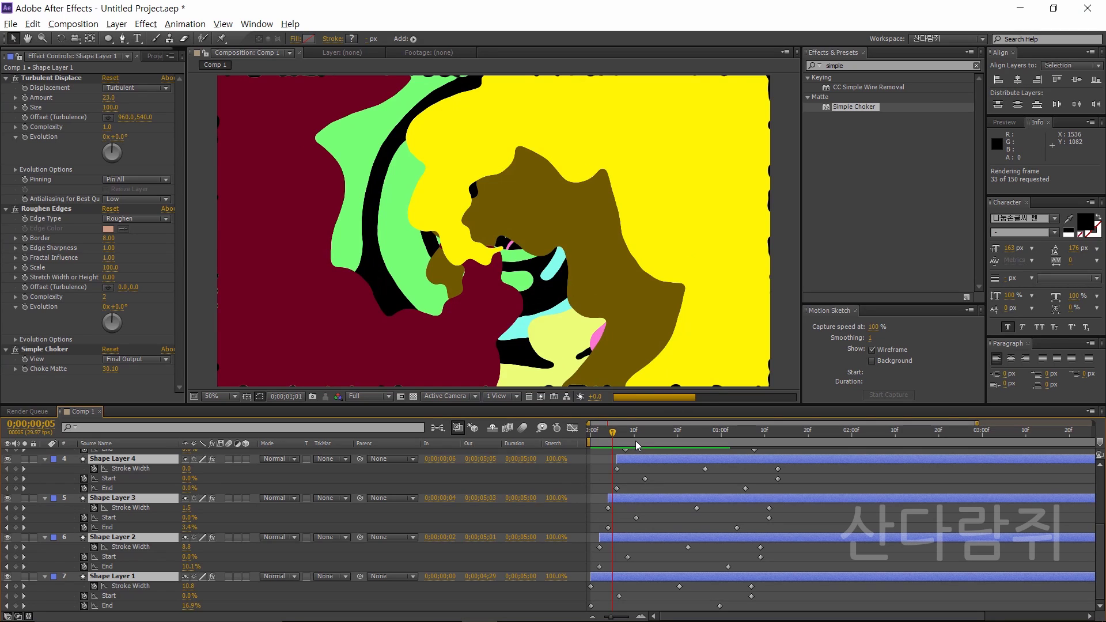
key(space)
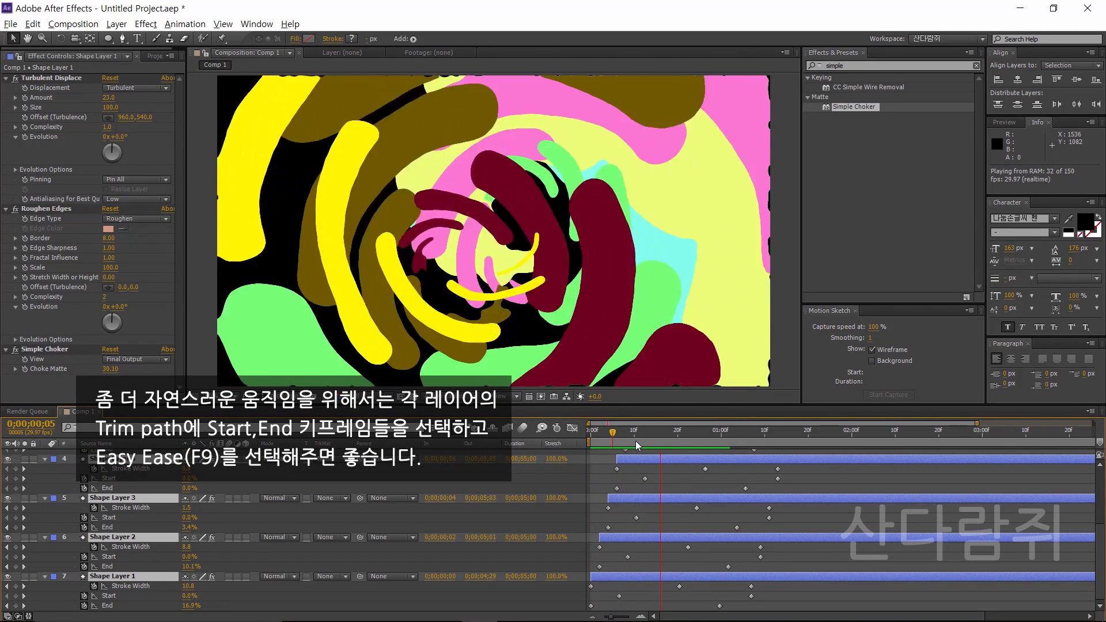
key(space)
click(625, 592)
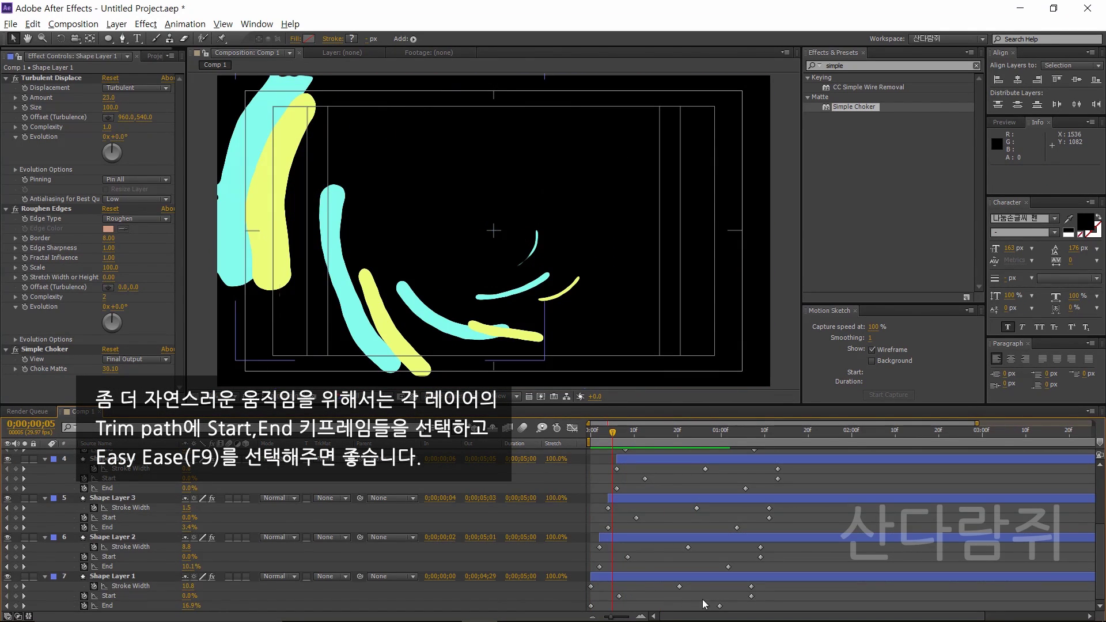
- Apply Easy Ease to the Trim Paths Start and End keyframes of all seven shape layers, leaving out the Stroke Width keyframes
mouse_move(769, 593)
mouse_down()
mouse_move(715, 612)
mouse_move(574, 620)
mouse_up()
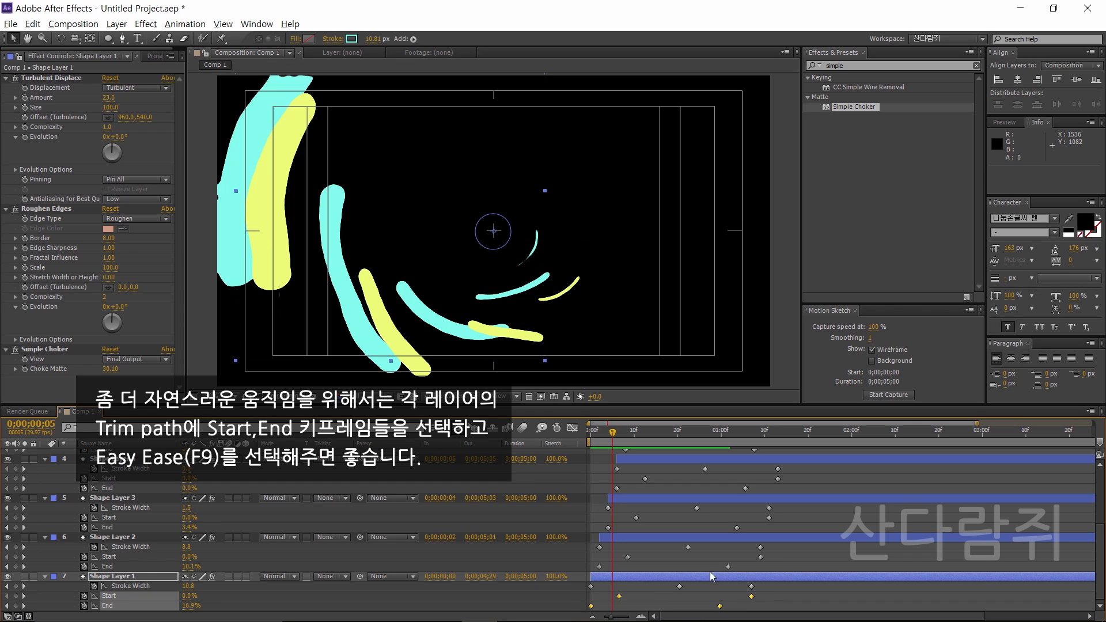
drag(736, 559, 593, 571)
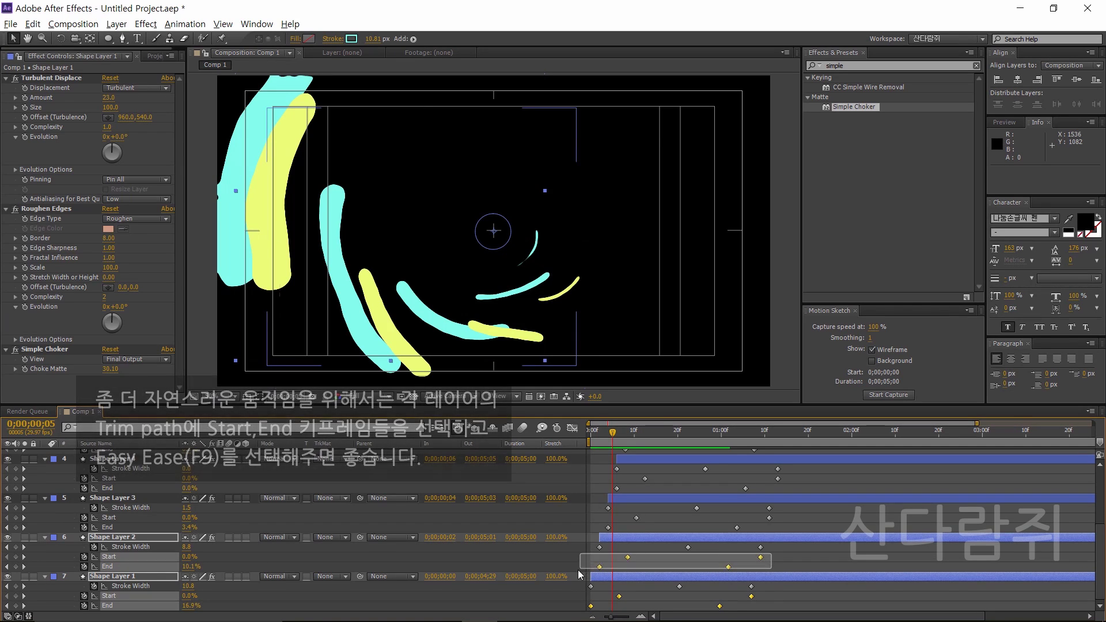
drag(778, 514, 593, 539)
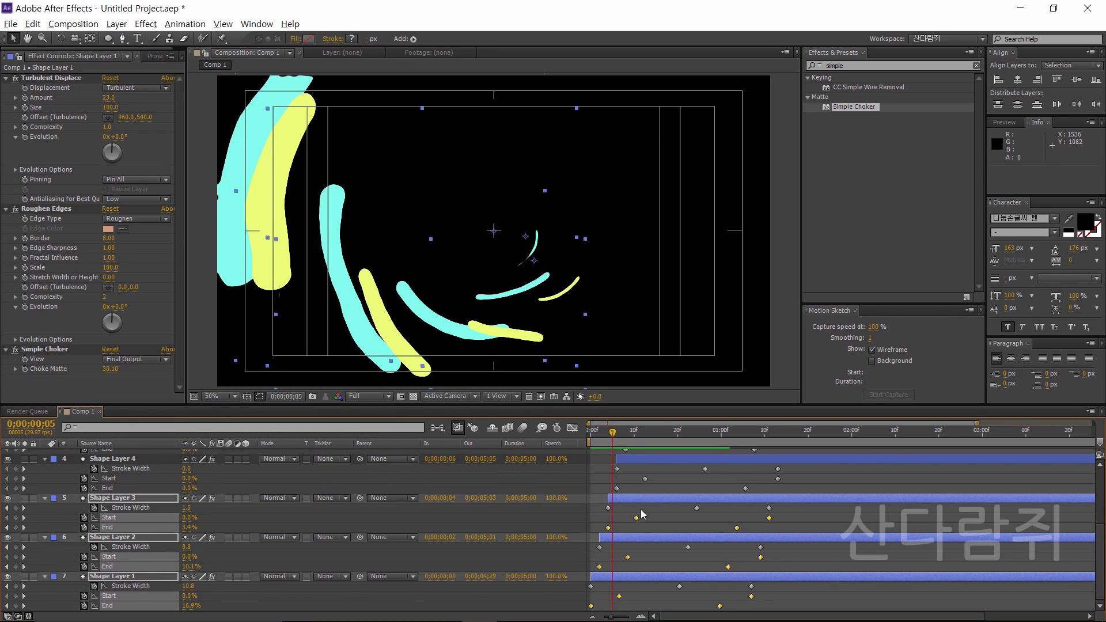
scroll(637, 513, up, 1)
drag(787, 505, 586, 521)
scroll(707, 485, up, 1)
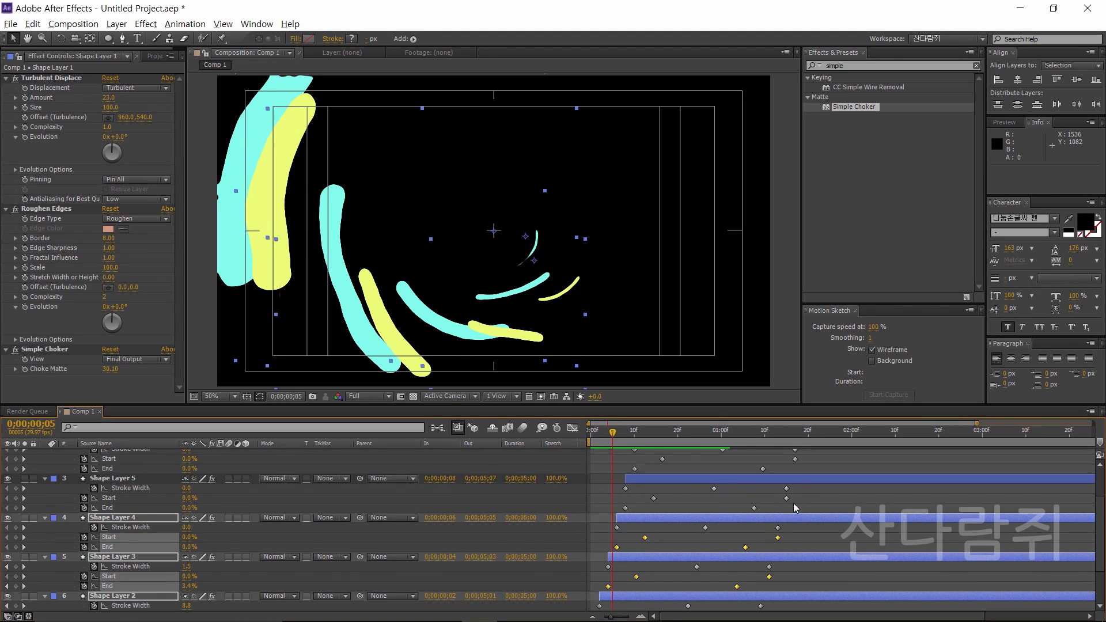
drag(797, 496, 613, 514)
scroll(699, 485, up, 1)
drag(803, 488, 600, 501)
scroll(662, 494, up, 1)
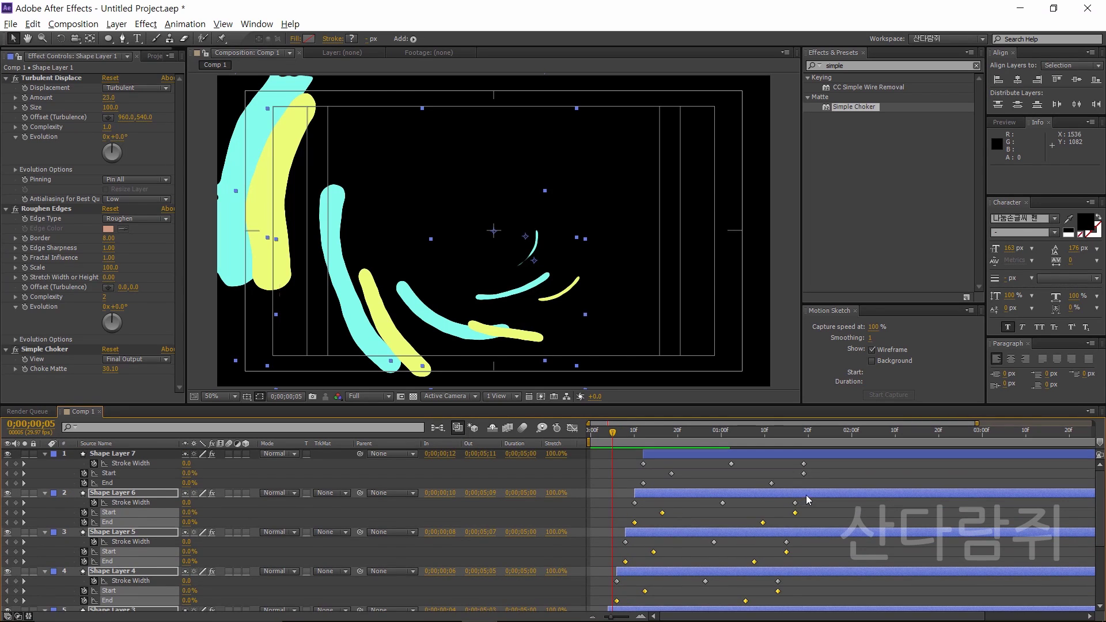
drag(811, 472, 617, 487)
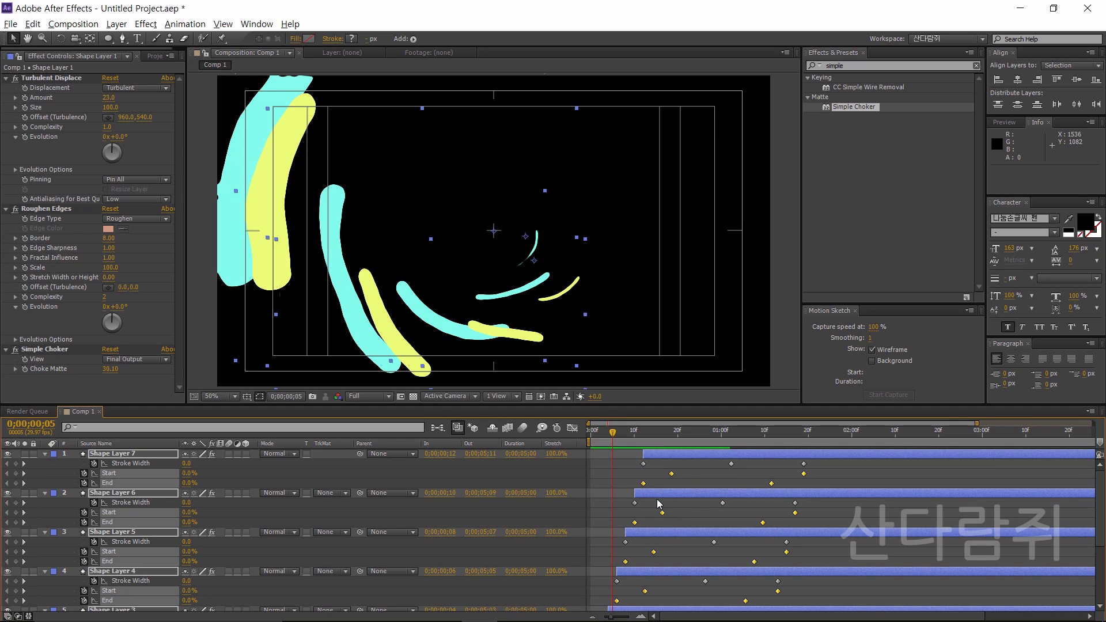
right_click(672, 474)
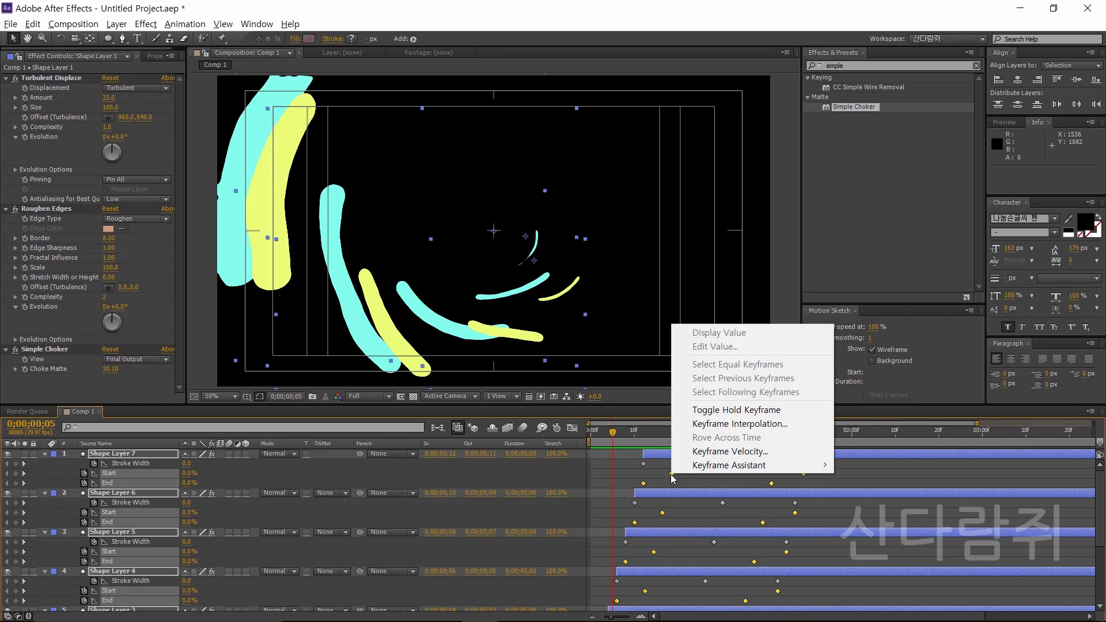
mouse_move(712, 466)
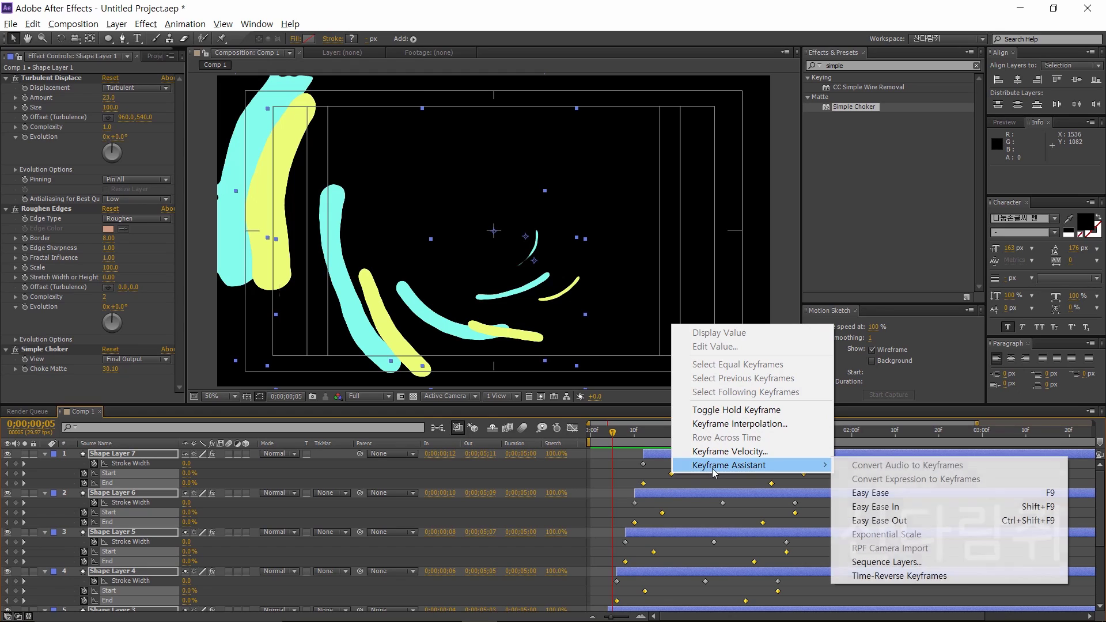
click(892, 496)
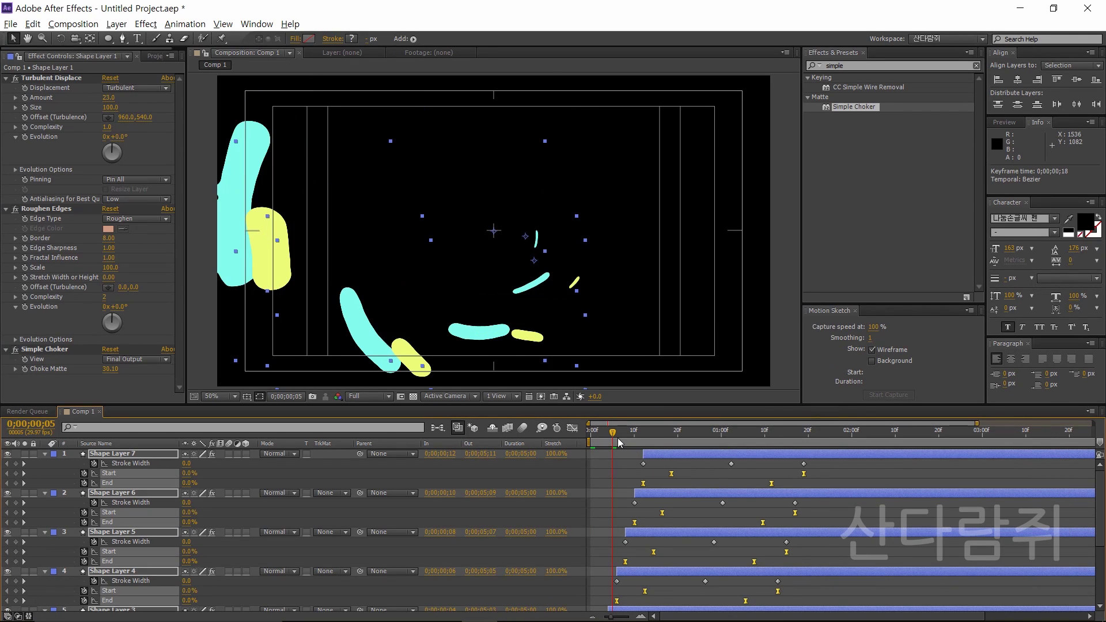
- Deselect the layers, preview the eased transition and inspect individual frames between 0;00;00;26 and 0;00;01;14
click(621, 457)
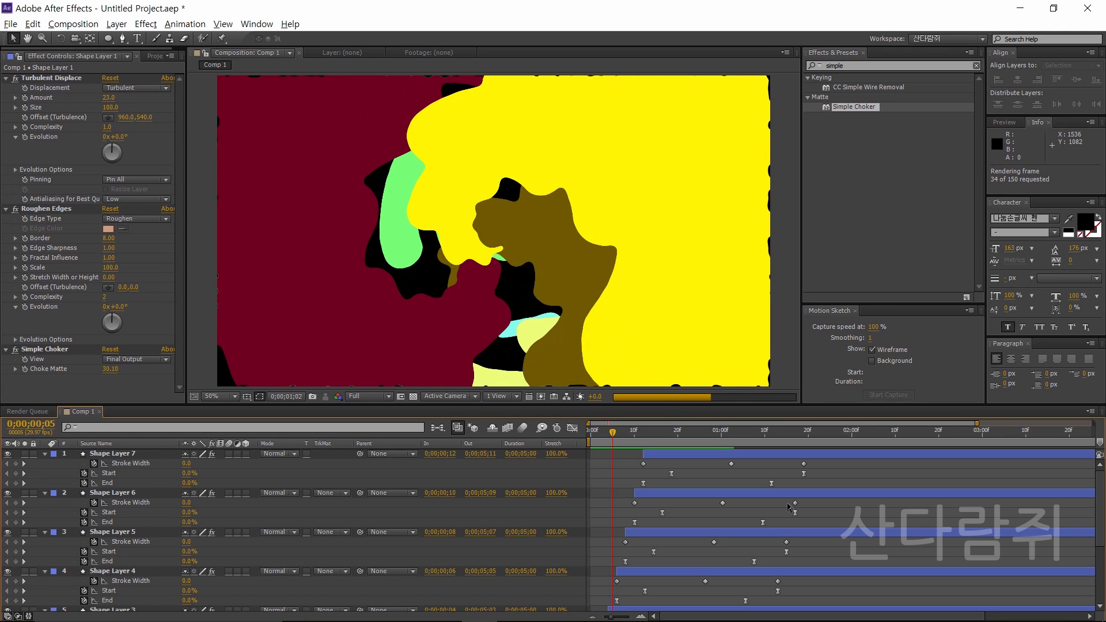
key(space)
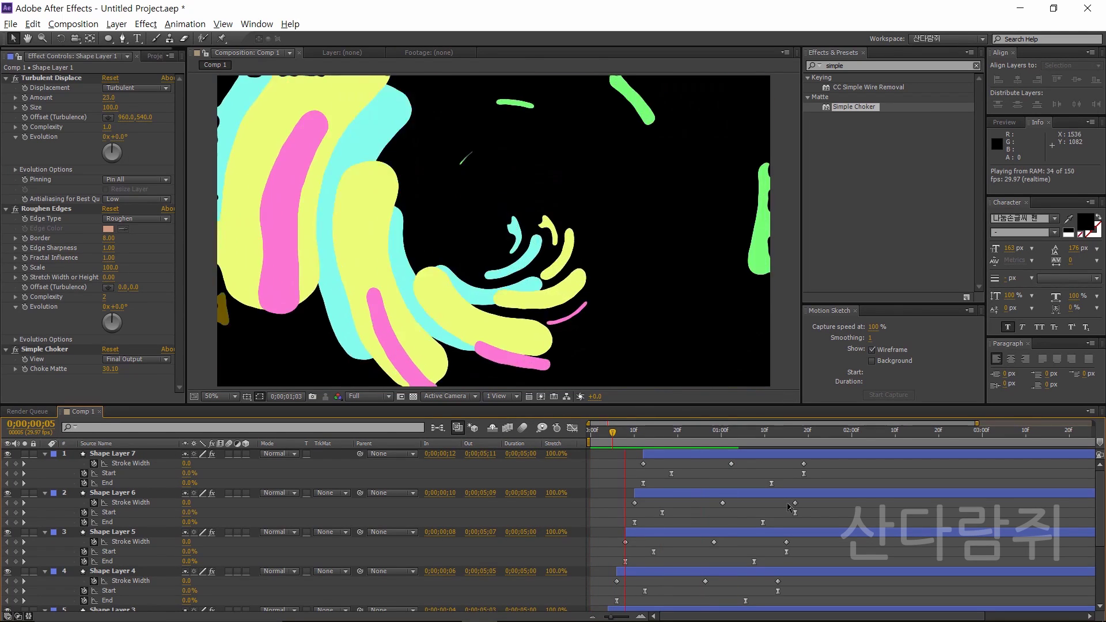
key(space)
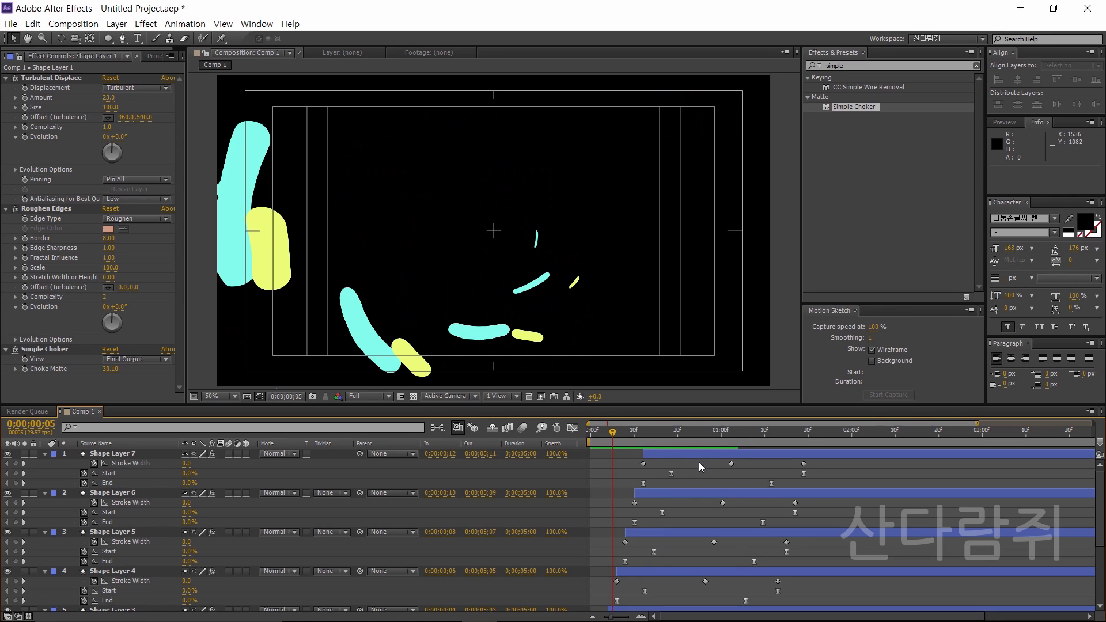
click(747, 430)
click(780, 429)
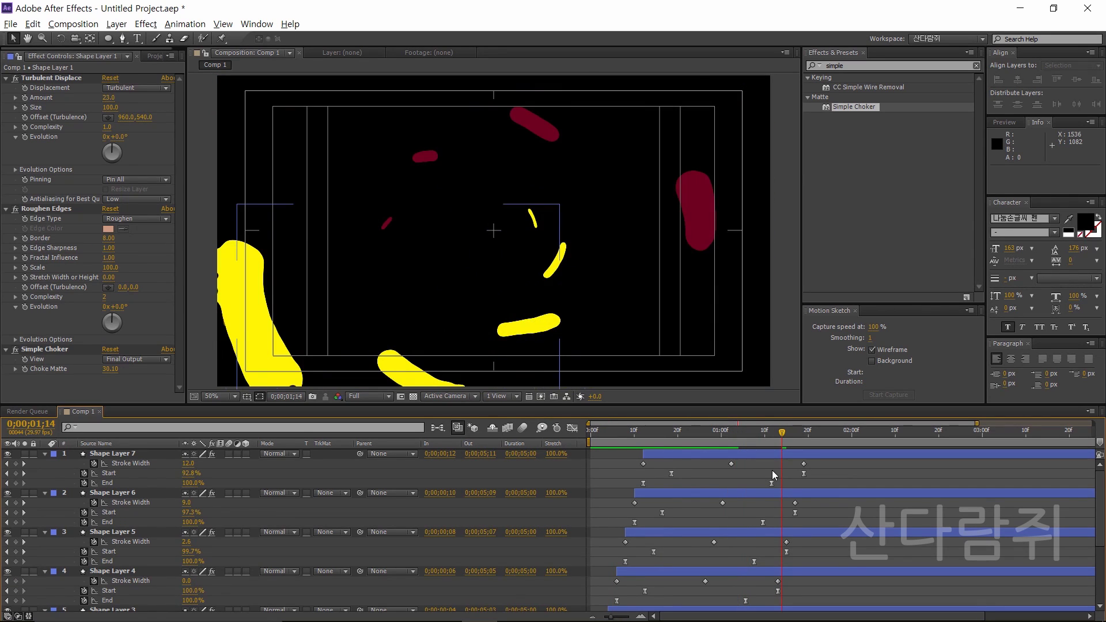
click(768, 429)
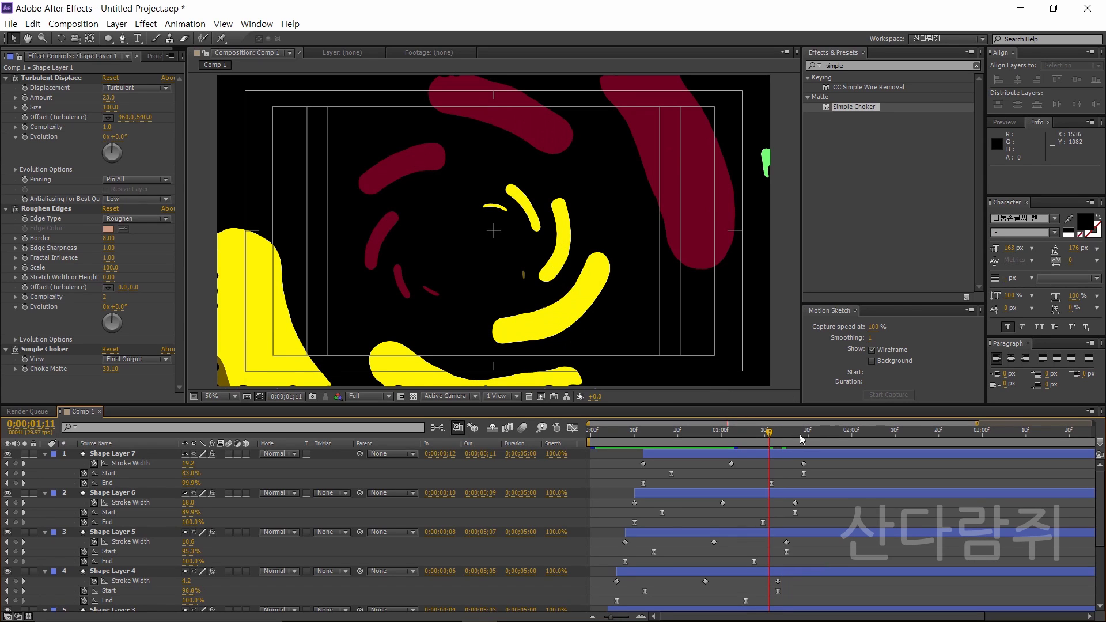
click(741, 434)
click(705, 430)
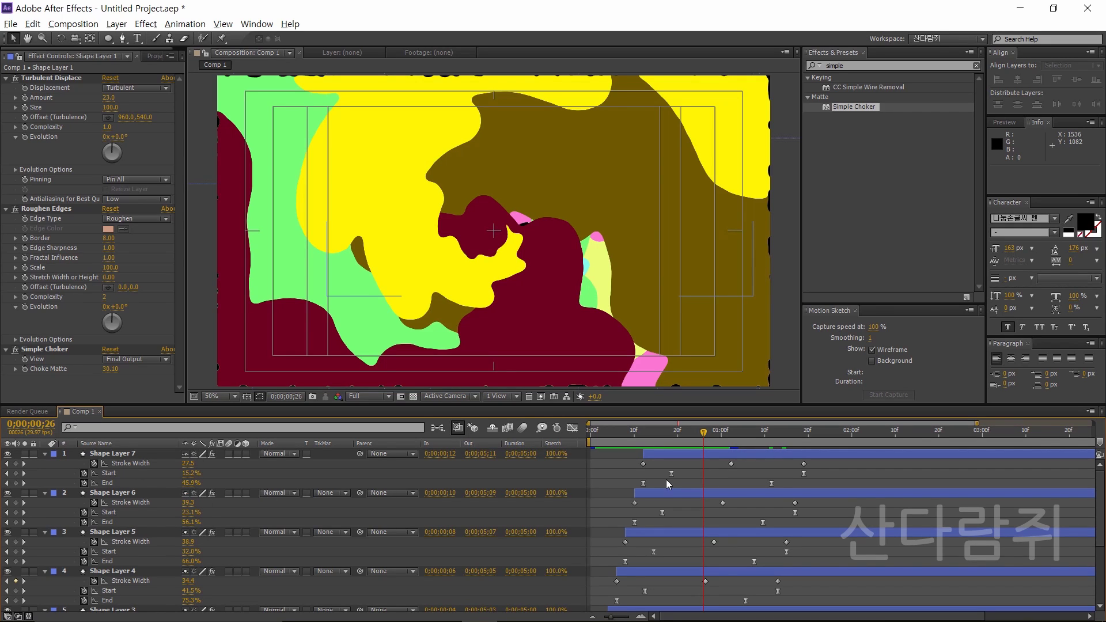
- Pre-compose all seven shape layers into Pre-comp 1, moving all attributes into the new composition
click(128, 454)
scroll(128, 496, down, 3)
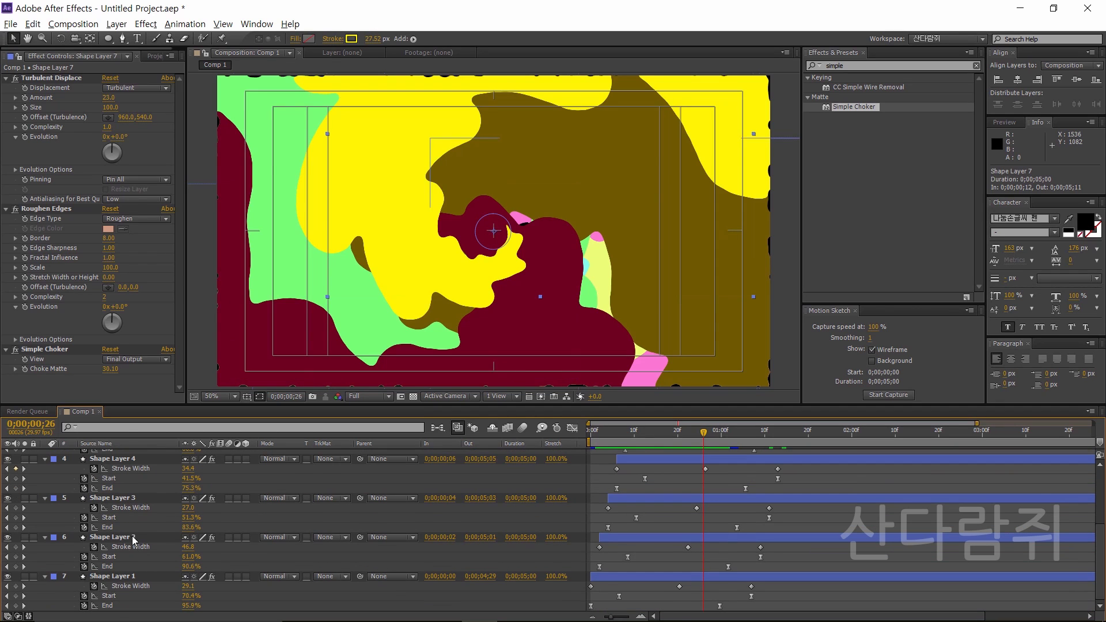
key(ctrl+a)
right_click(119, 580)
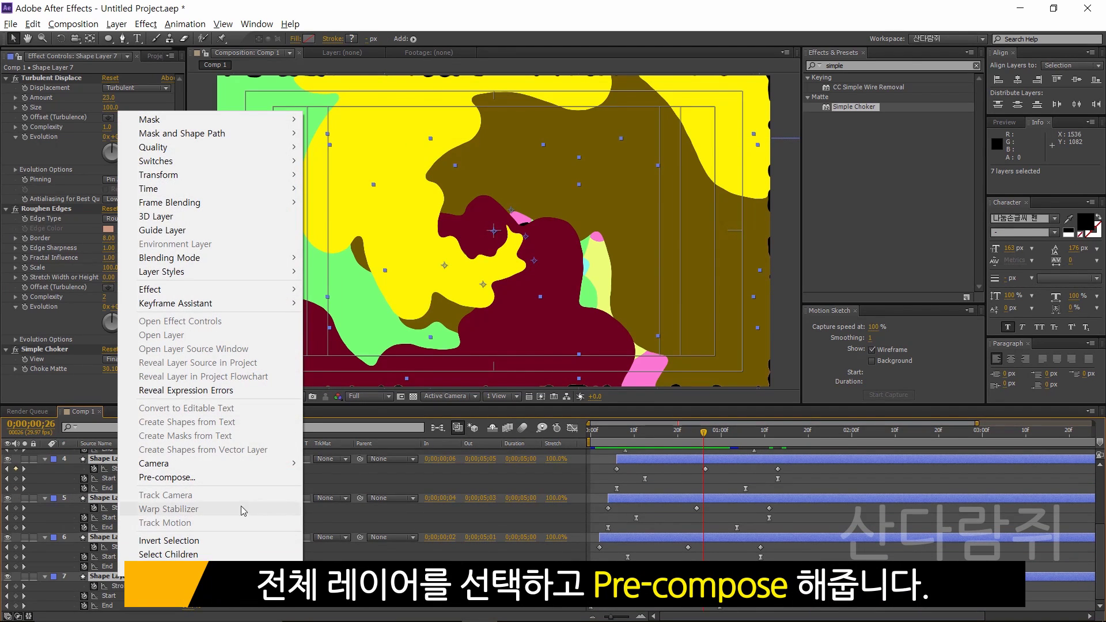
click(226, 480)
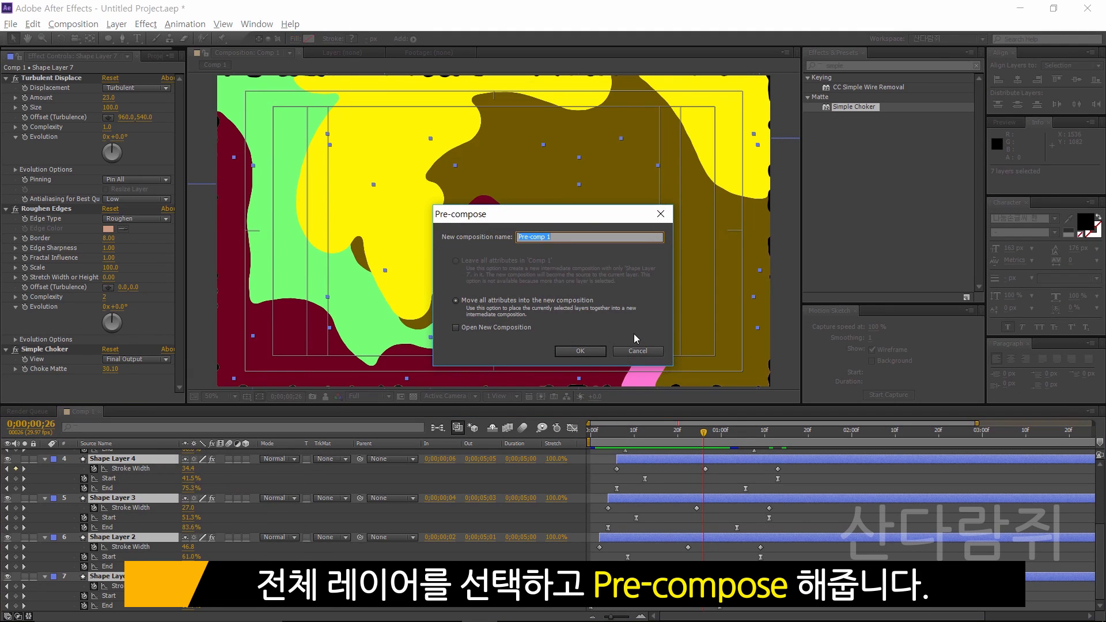
click(581, 351)
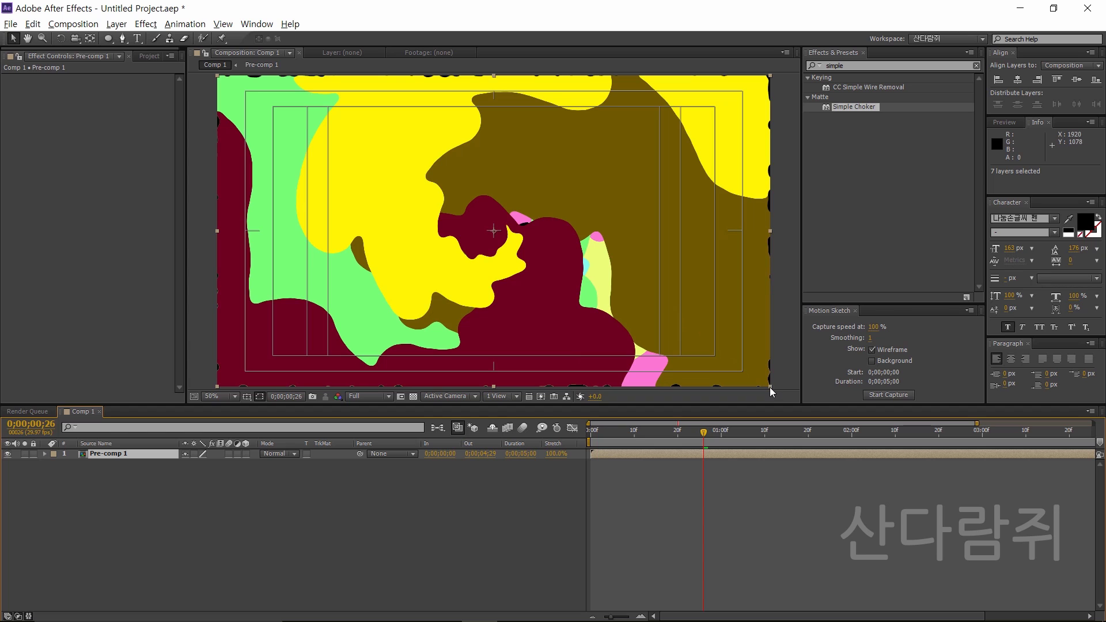
- Enlarge the Pre-comp 1 layer to about 103% scale and check the transition up to 0;00;01;04
drag(770, 387, 777, 391)
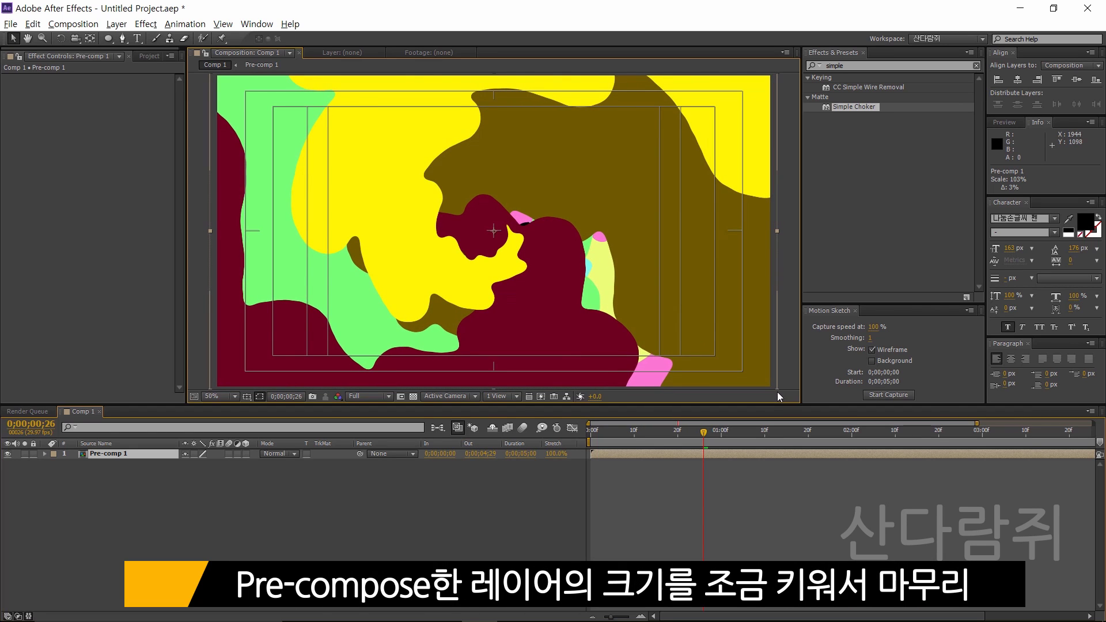
click(736, 486)
drag(704, 430, 752, 434)
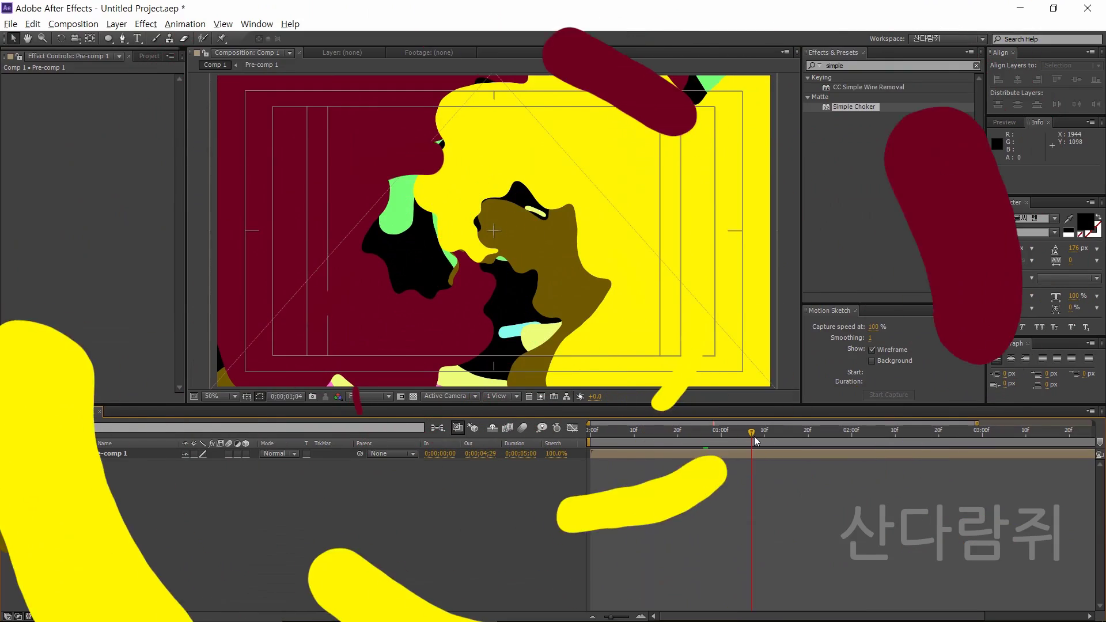